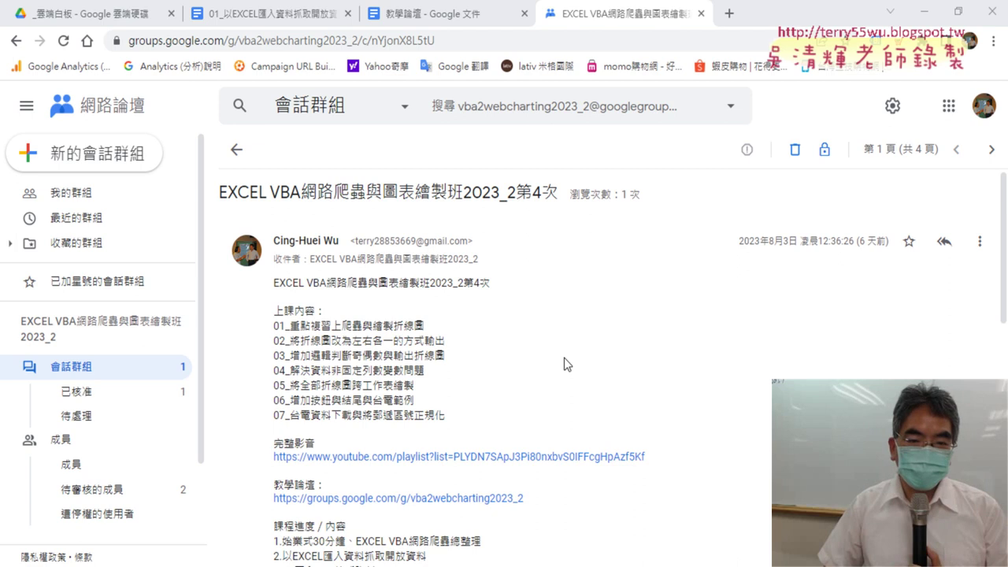
Highlight 第4次 in the post and 繪製折線圖 in course item 01
left_click(494, 288)
left_click_drag(494, 288, 468, 289)
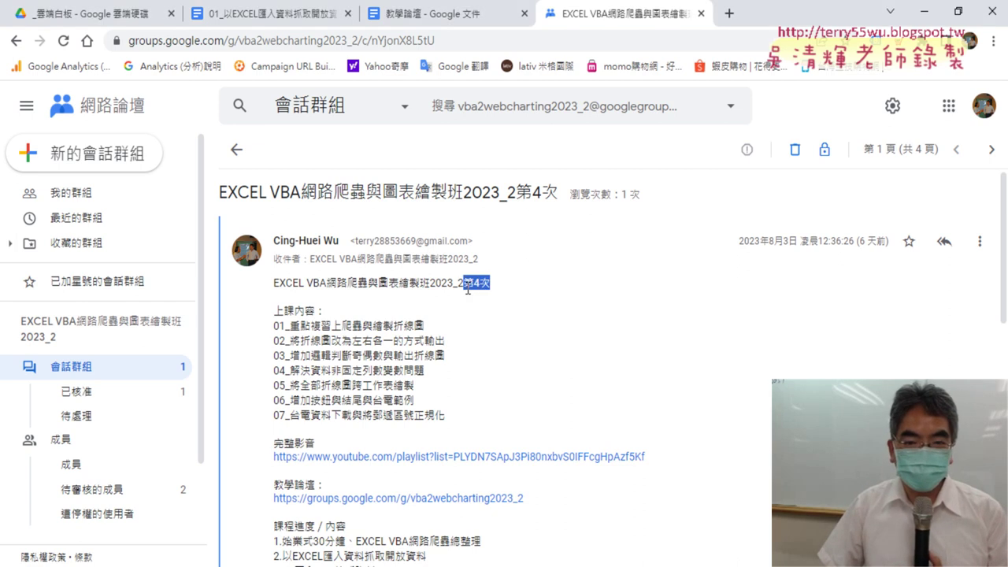
scroll(465, 388, "down", 1)
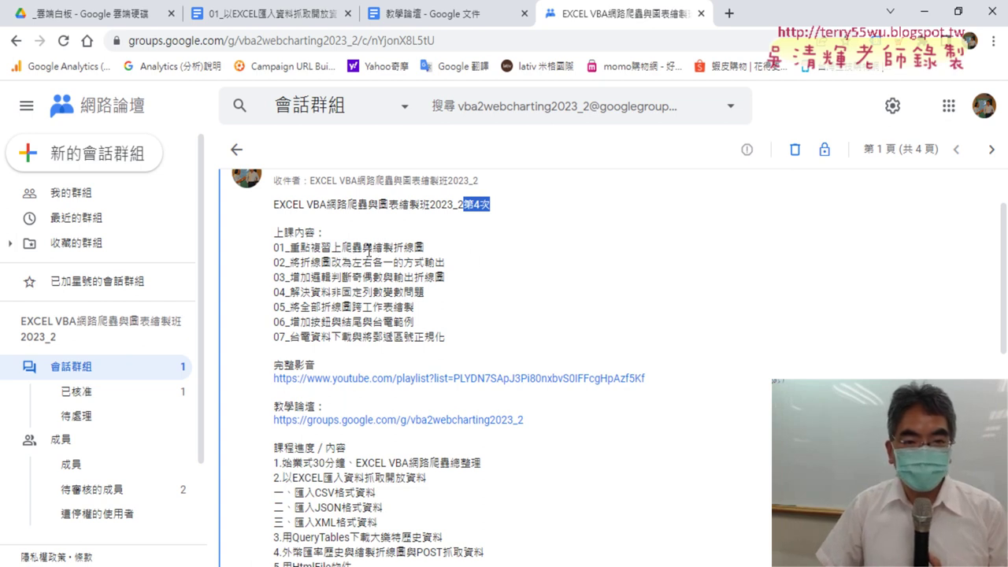
left_click_drag(373, 247, 419, 245)
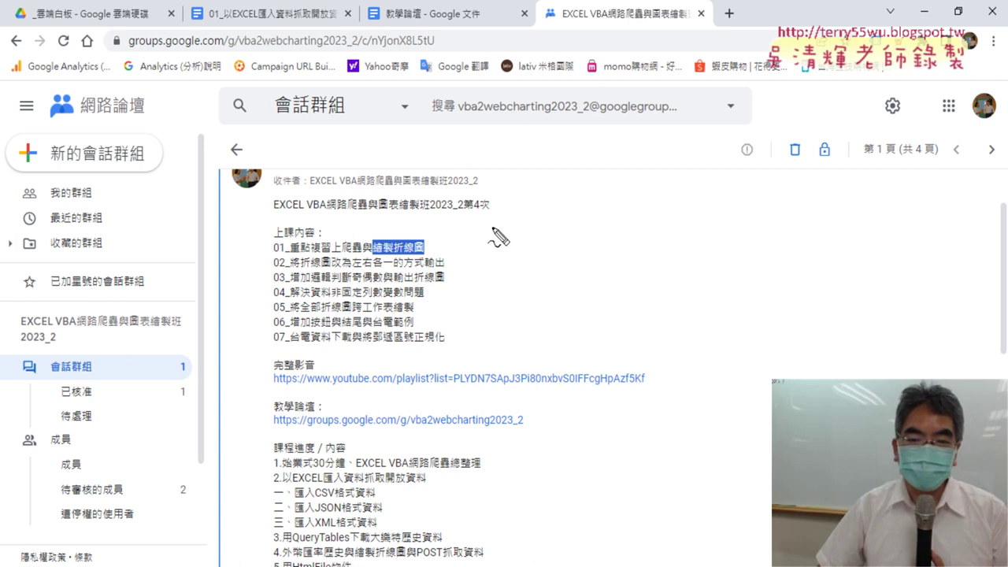
Handwrite i mod 2 = 1 beside the course list with the screen pen and underline it
mouse_move(532, 265)
left_mouse_down()
mouse_move(564, 239)
mouse_move(587, 250)
left_mouse_up()
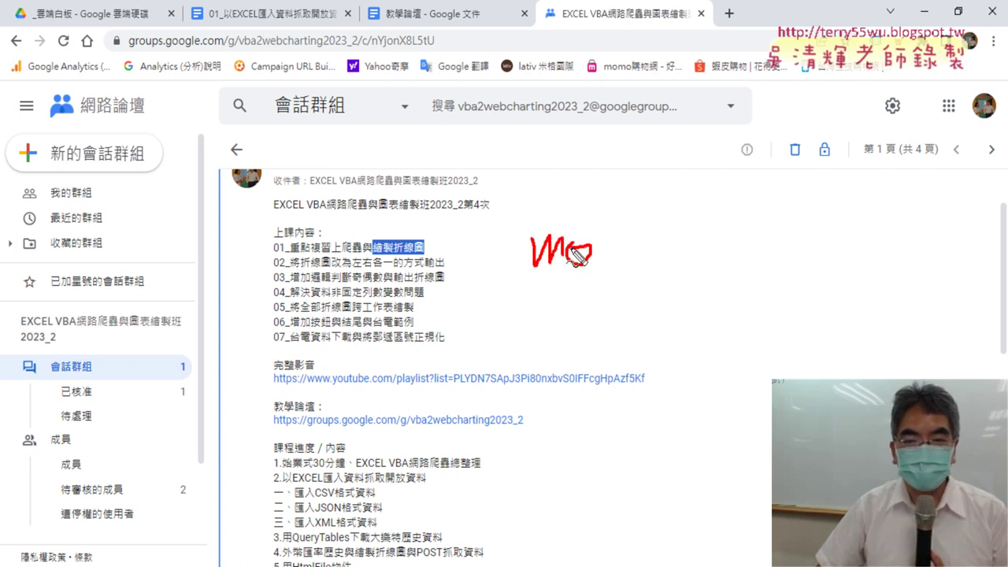
mouse_move(616, 208)
left_mouse_down()
mouse_move(615, 266)
mouse_move(616, 241)
left_mouse_up()
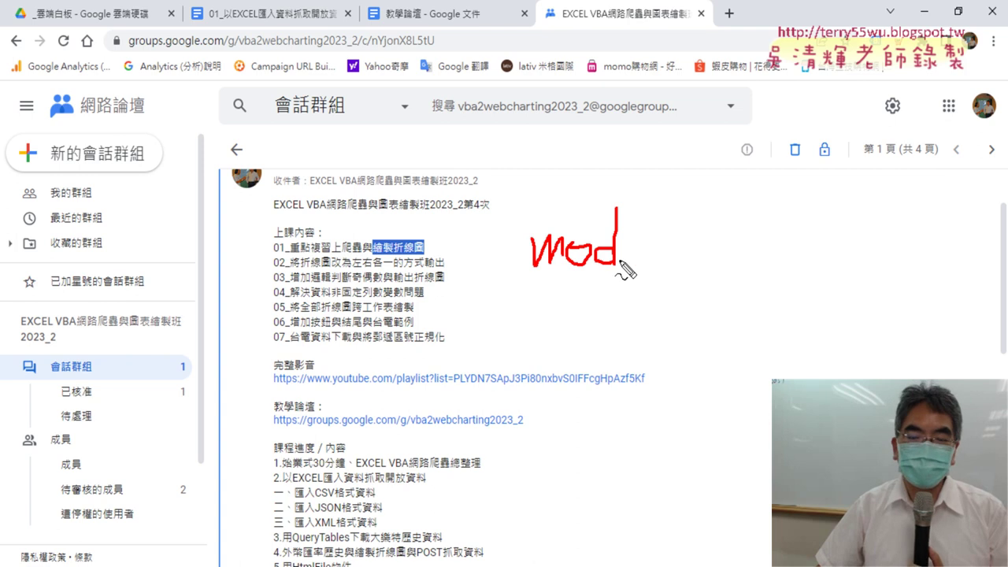
left_click_drag(539, 279, 615, 279)
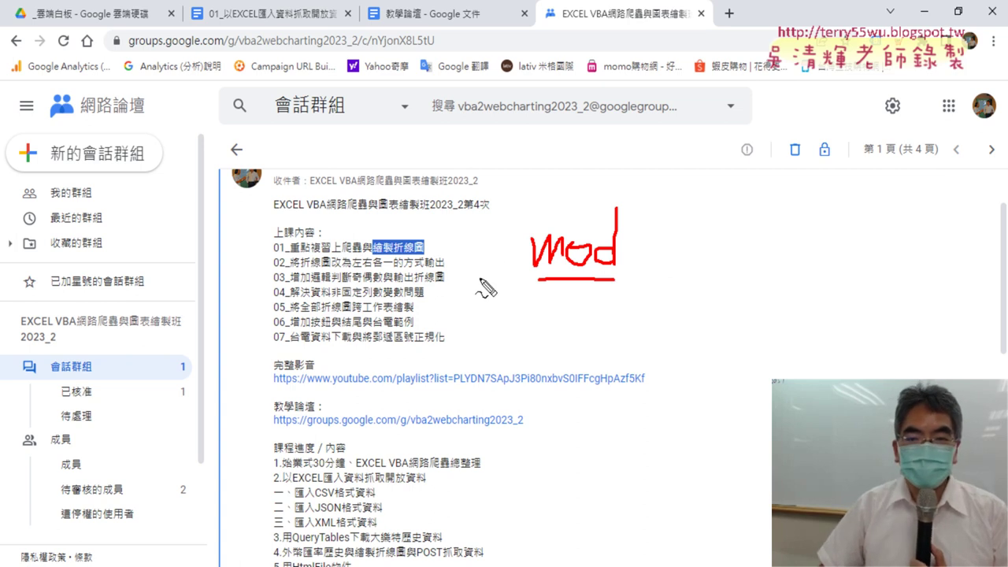
left_click_drag(502, 202, 499, 274)
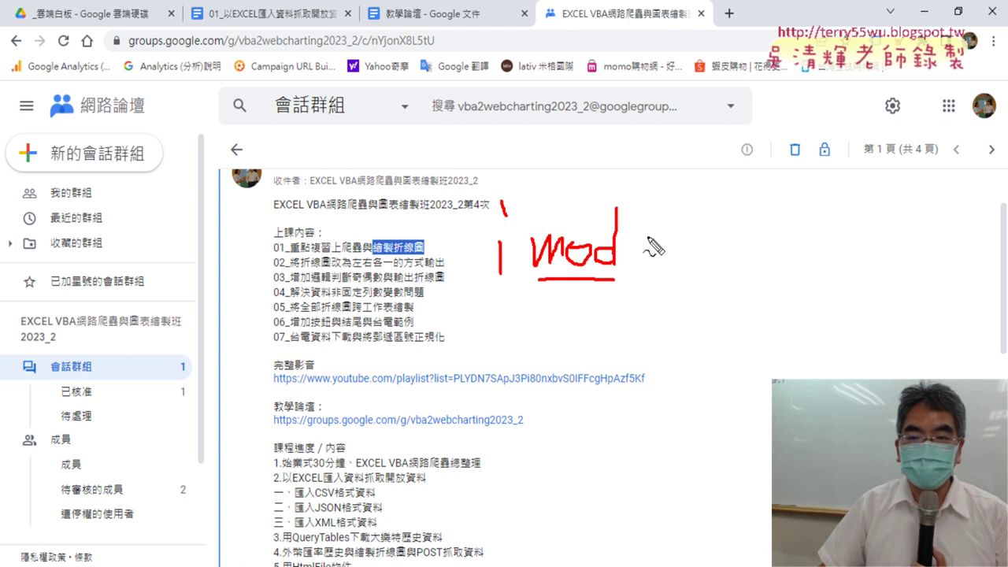
mouse_move(642, 241)
left_mouse_down()
mouse_move(651, 273)
mouse_move(683, 274)
mouse_move(717, 253)
left_mouse_up()
left_click_drag(746, 220, 747, 274)
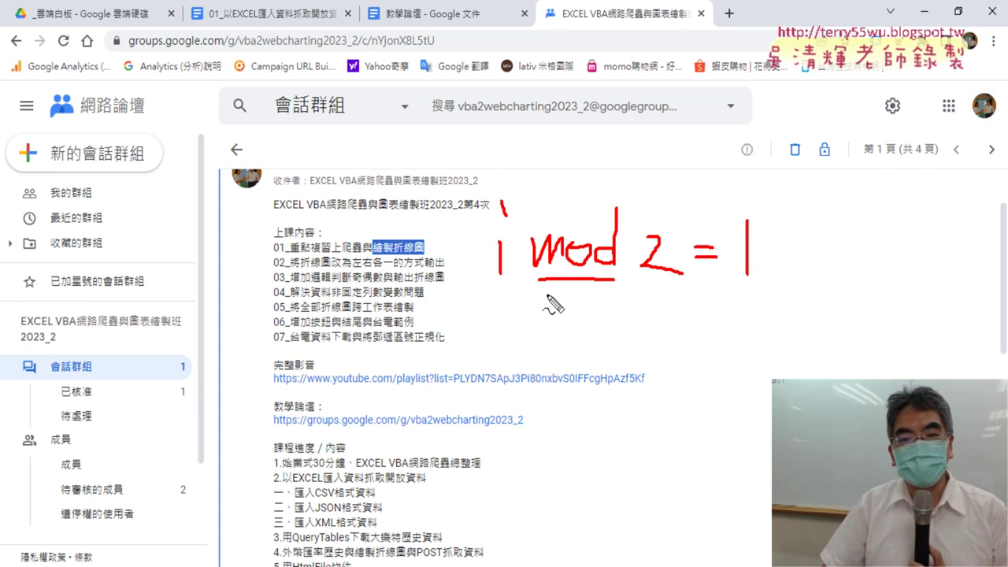
left_click_drag(495, 291, 510, 293)
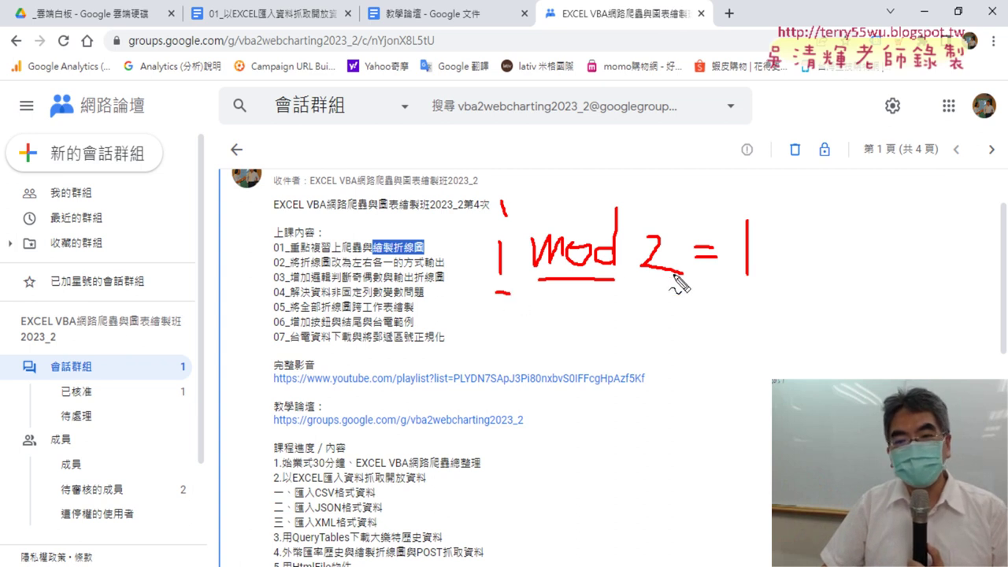
left_click_drag(732, 284, 767, 285)
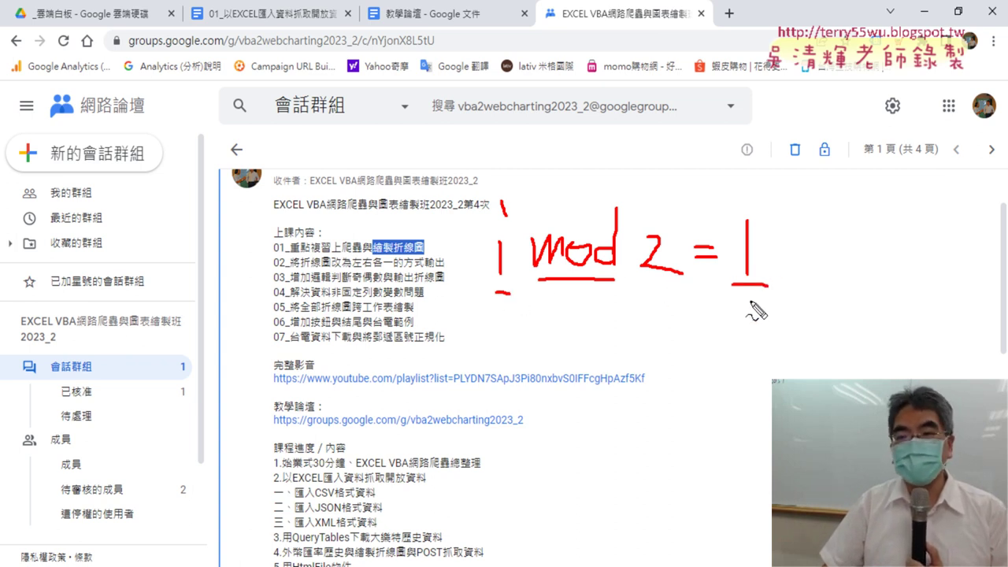
left_click_drag(506, 313, 741, 308)
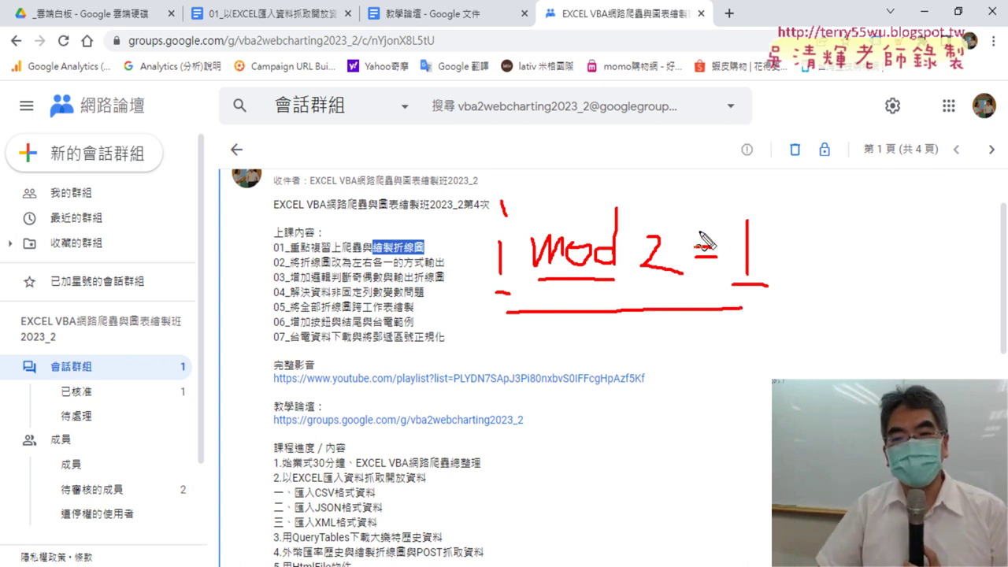
Change the handwritten 2 to 3, clear the ink, highlight 台電範例, then switch to Excel
left_click_drag(683, 277, 642, 288)
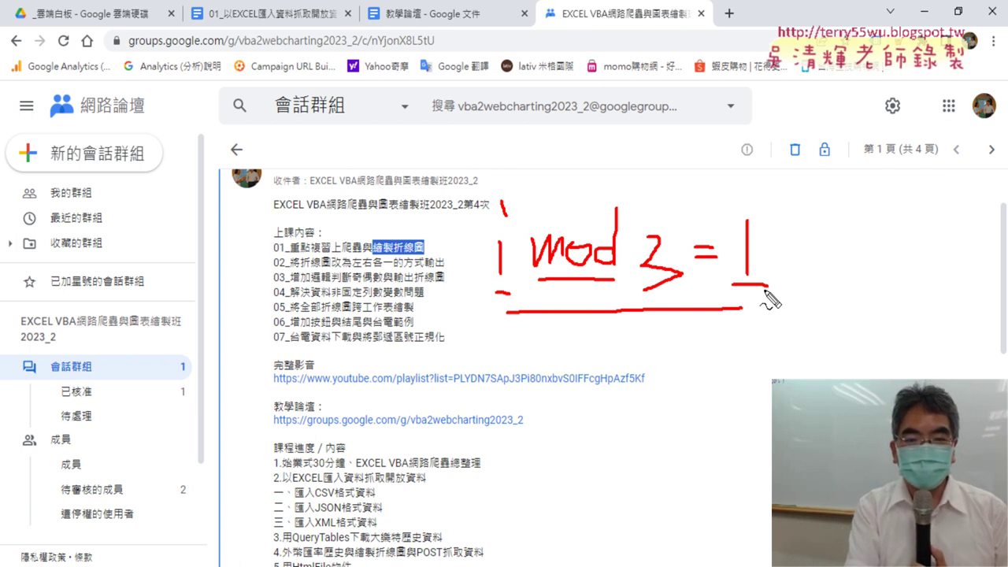
key("Escape")
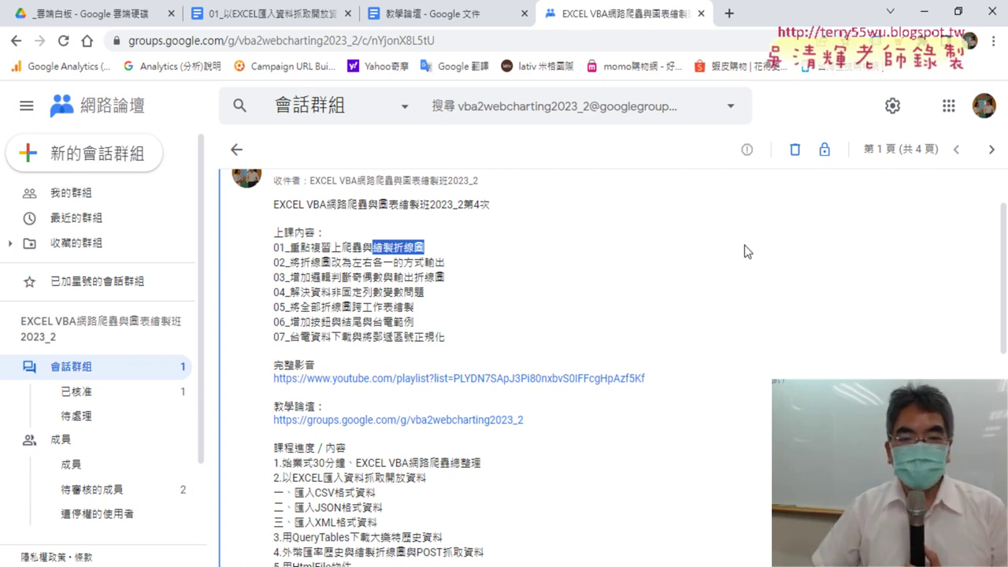
left_click_drag(373, 323, 417, 322)
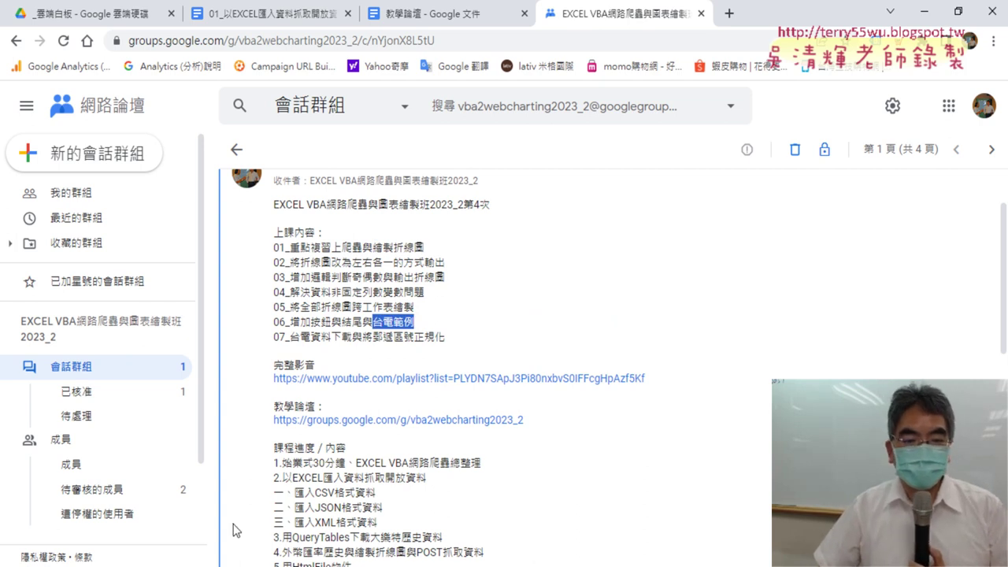
key("alt+Tab")
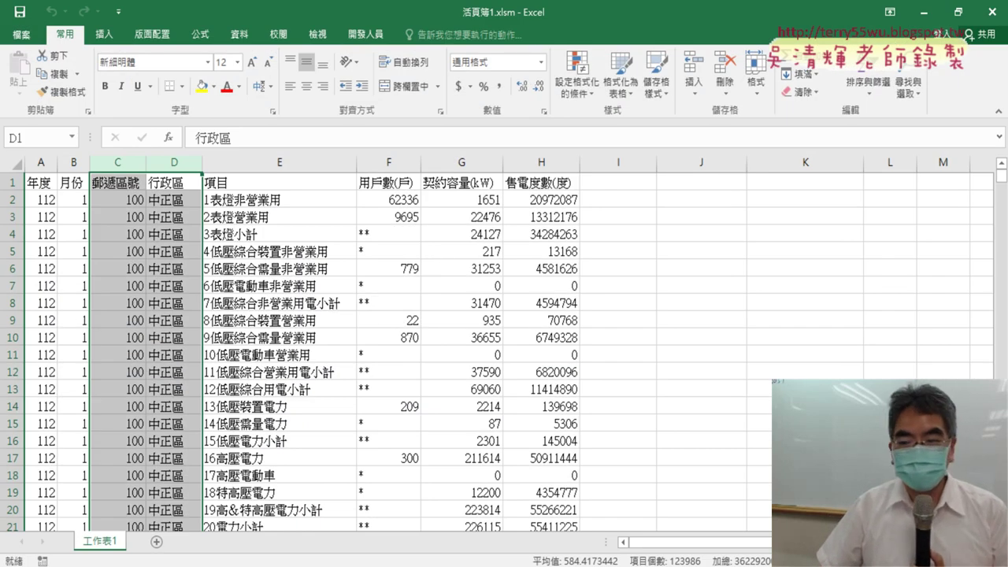
scroll(409, 269, "up", 1)
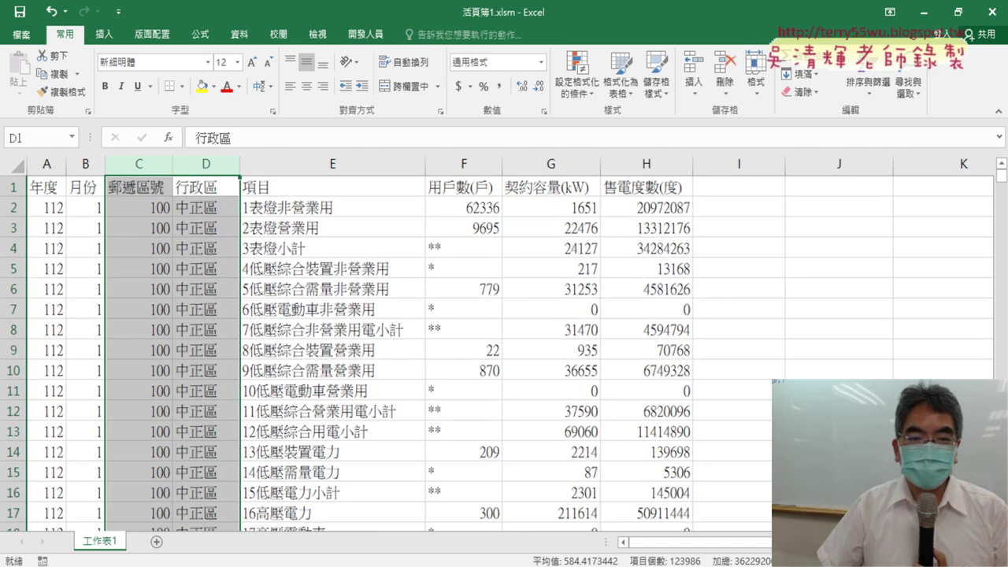
scroll(409, 268, "up", 1)
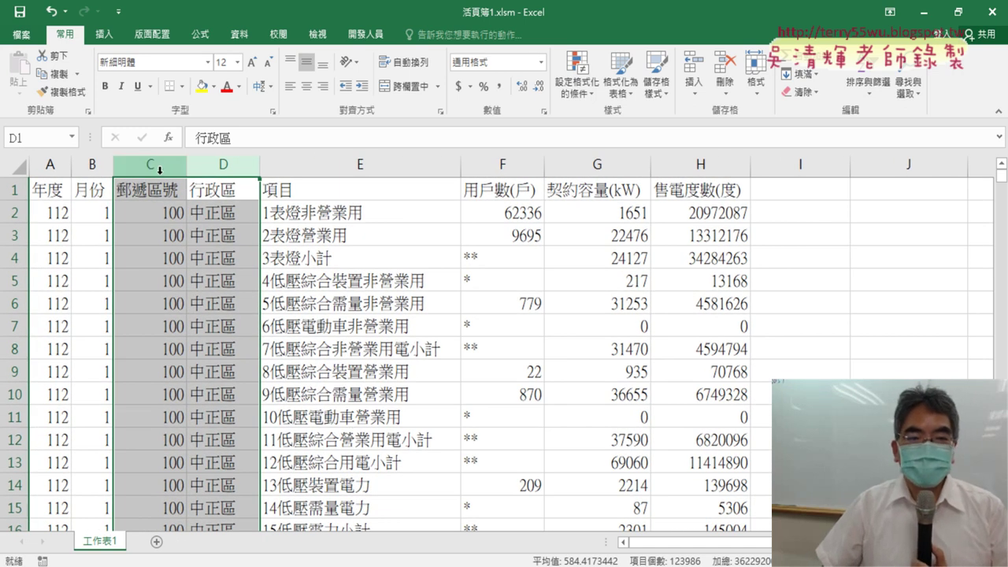
left_click_drag(149, 163, 229, 165)
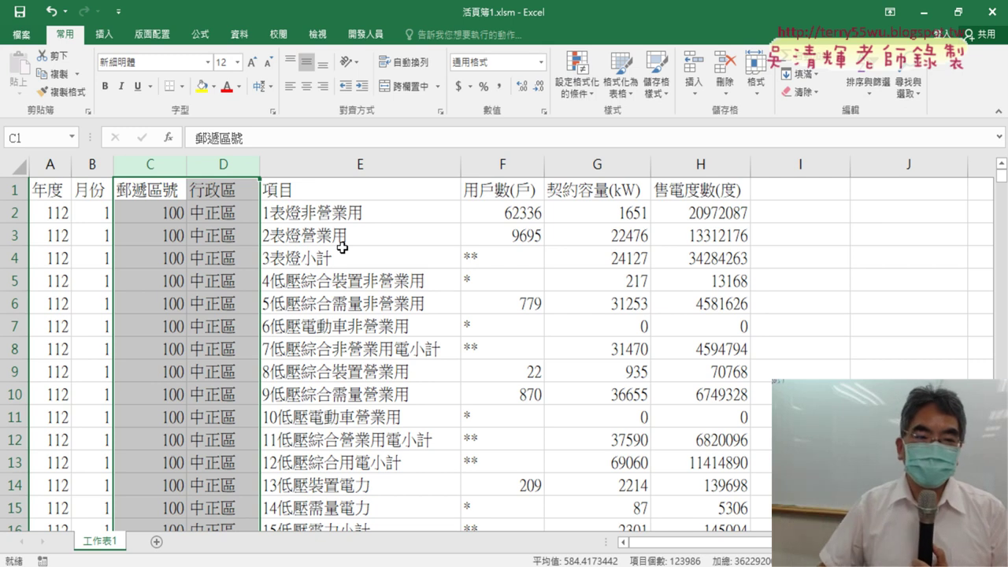
left_click_drag(161, 167, 223, 165)
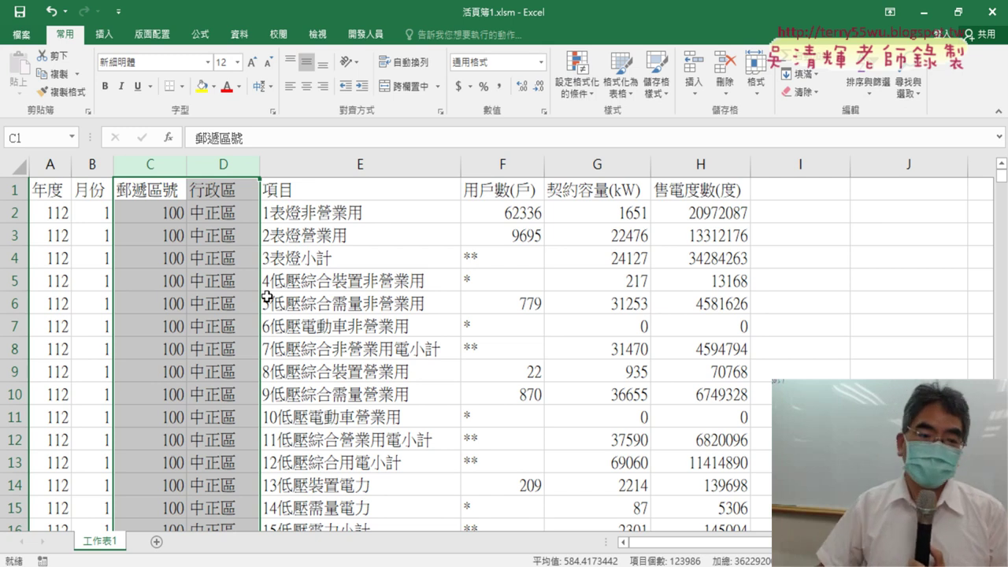
left_click(227, 167)
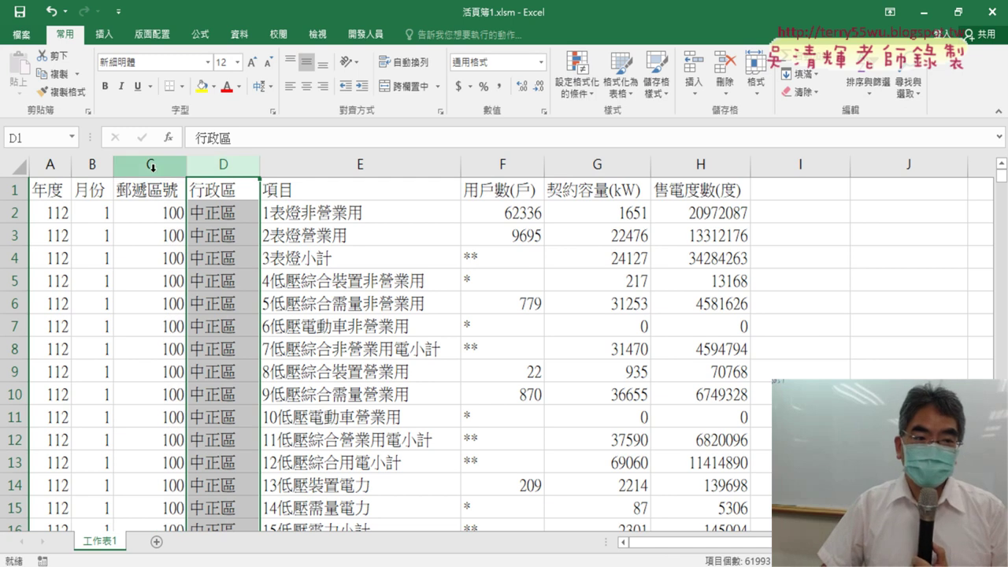
left_click(151, 164)
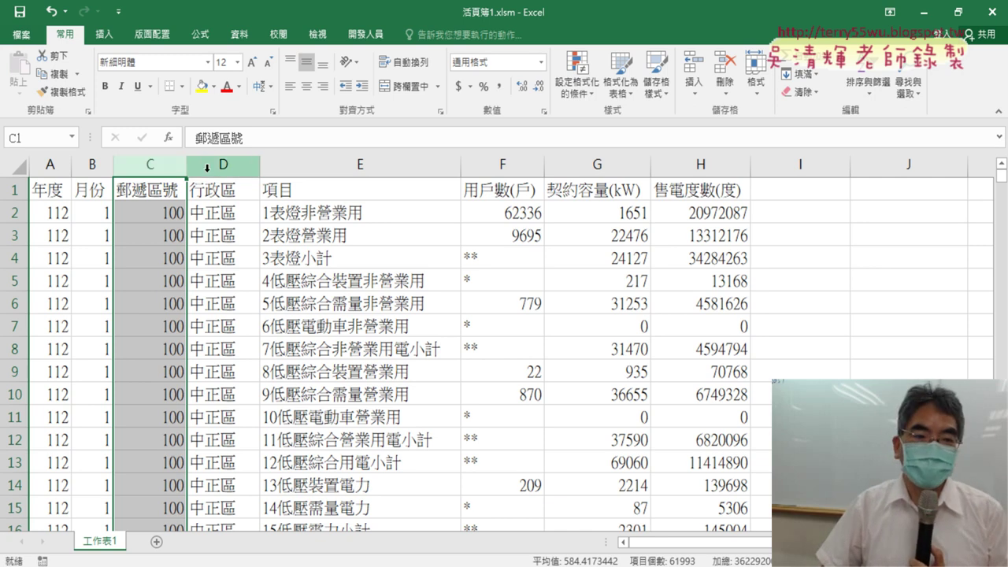
left_click(216, 165)
Insert a blank column D before 行政區 and enter the header 縣市 in D1
right_click(229, 165)
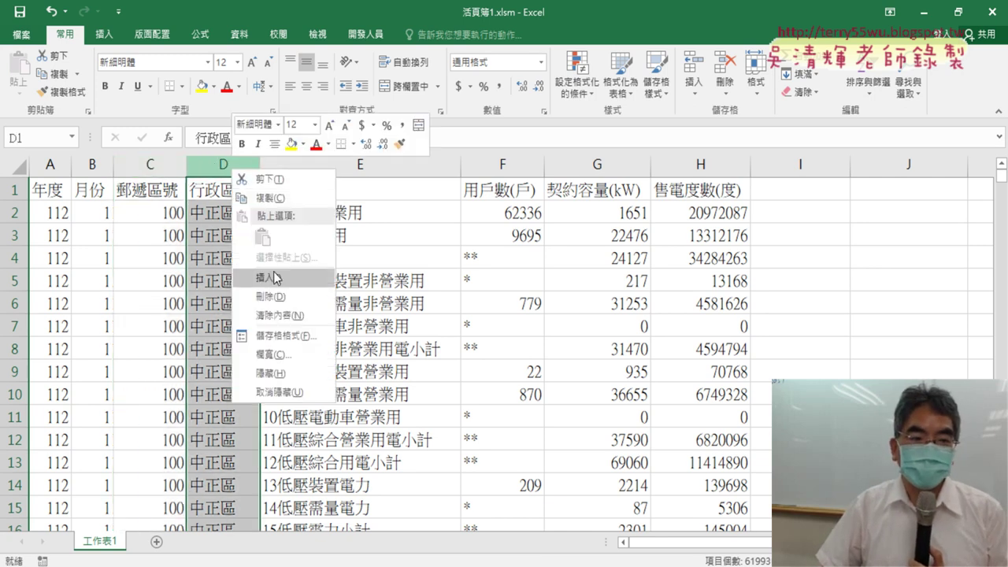
left_click(272, 275)
left_click(231, 187)
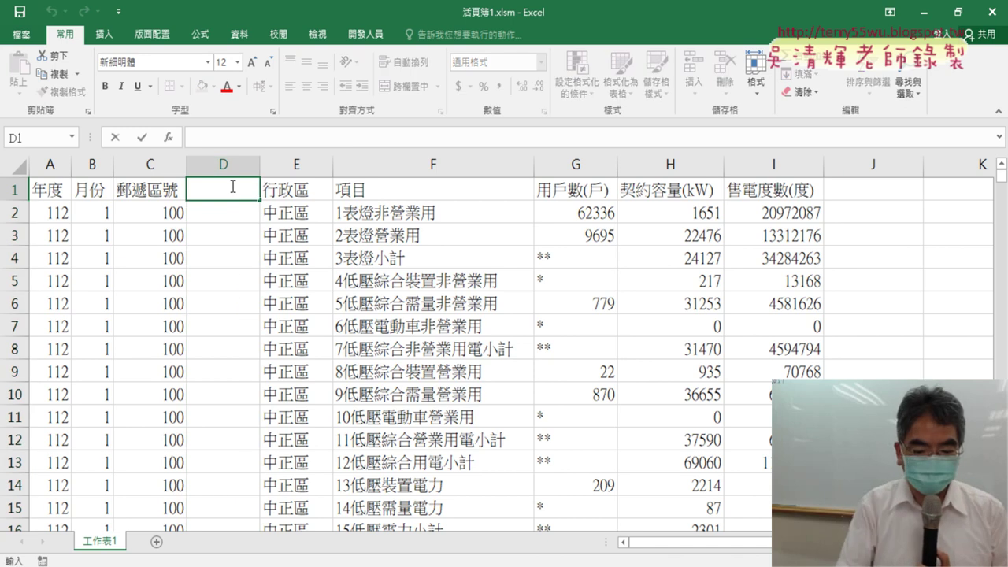
type("ㄍㄚ")
key("BackSpace")
key("BackSpace")
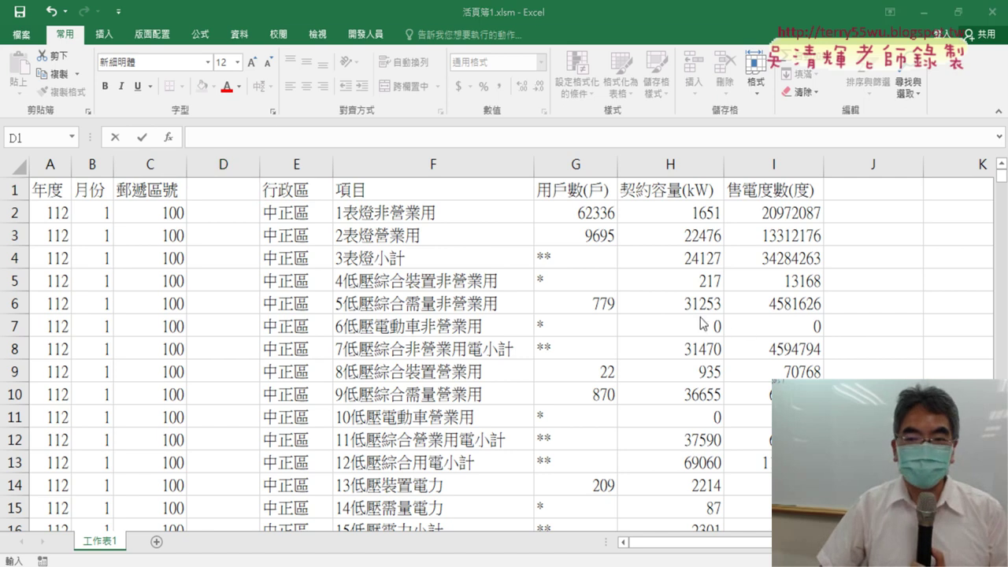
left_click(411, 68)
left_click(408, 174)
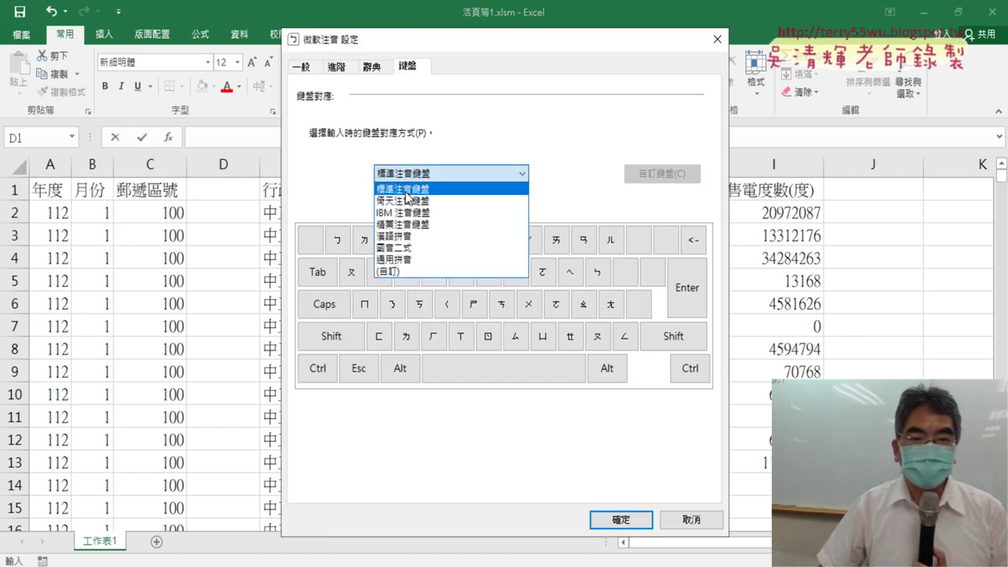
left_click(405, 196)
left_click(587, 516)
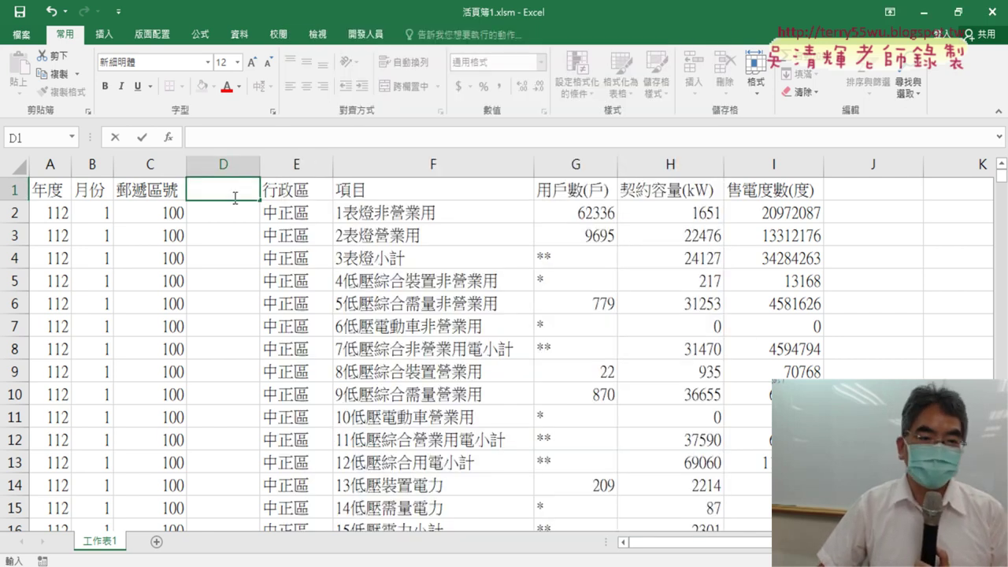
type("ㄒㄧㄢ")
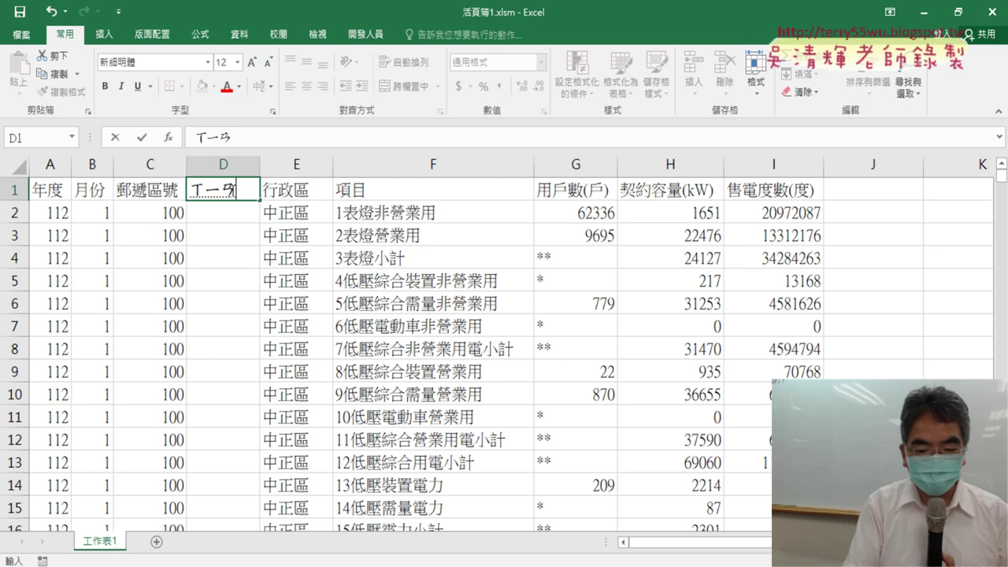
type("ˋㄕˋ")
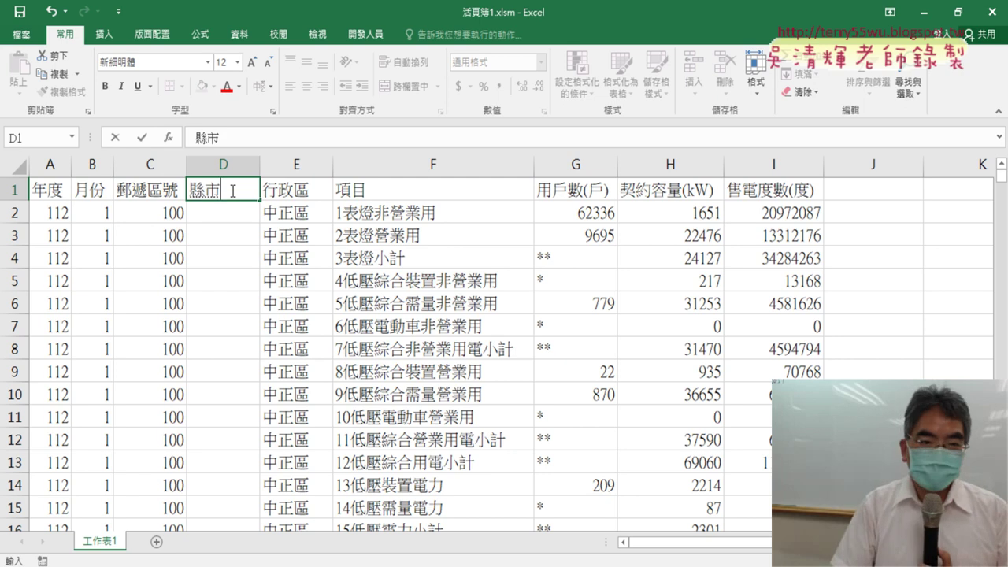
left_click(175, 213)
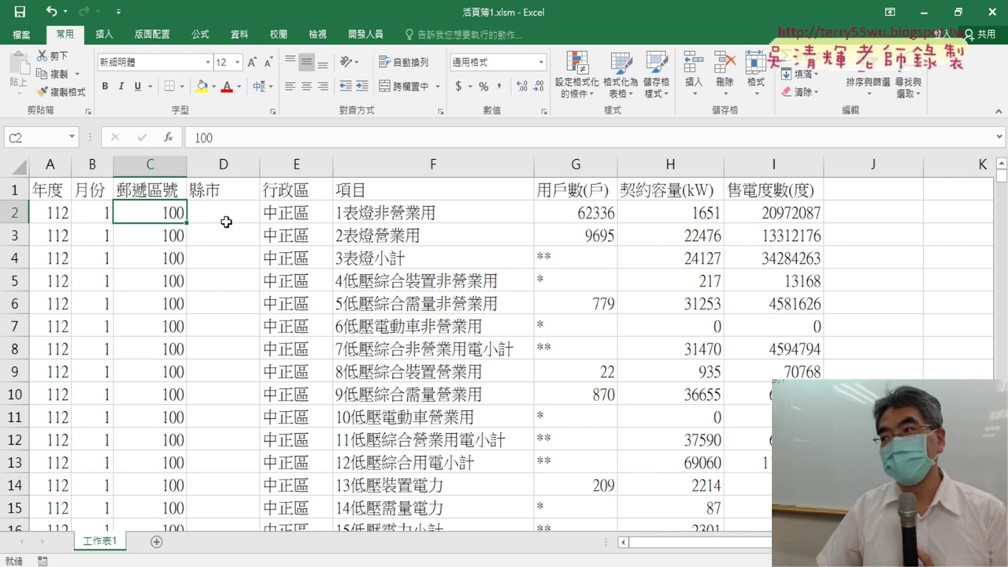
Check how far the 郵遞區號 data in column C runs, then return to D1
left_click(154, 190)
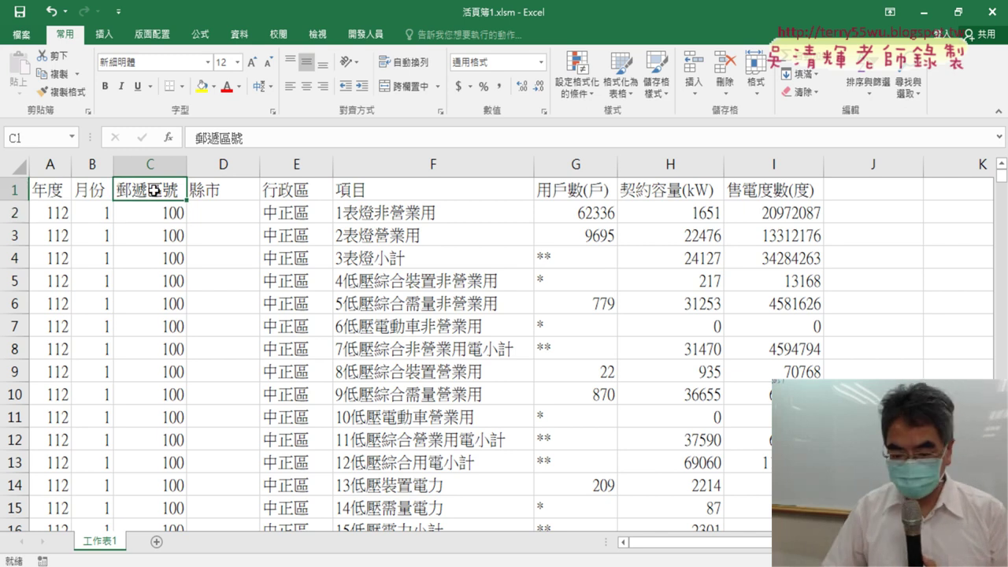
key("ctrl+Down")
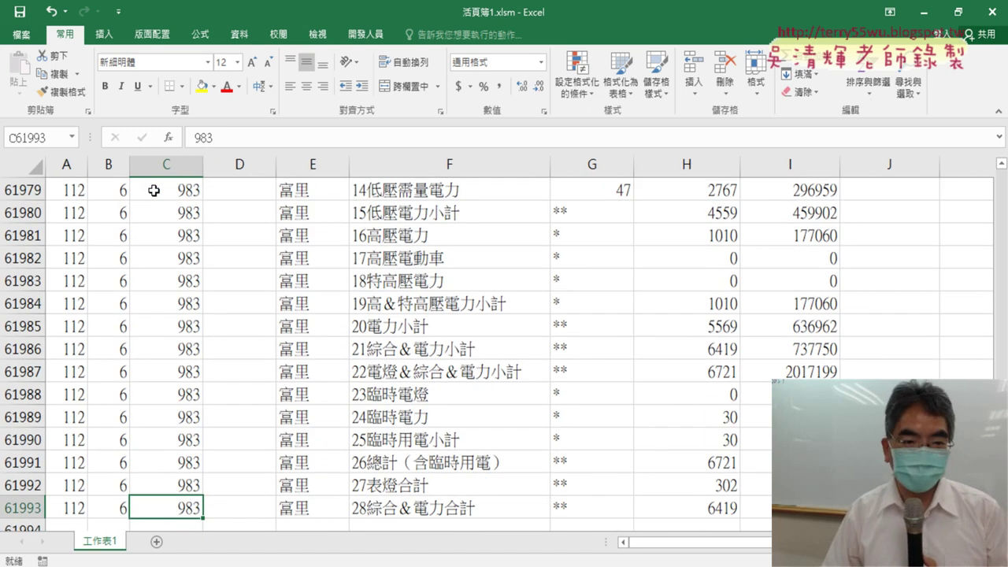
key("ctrl+Up")
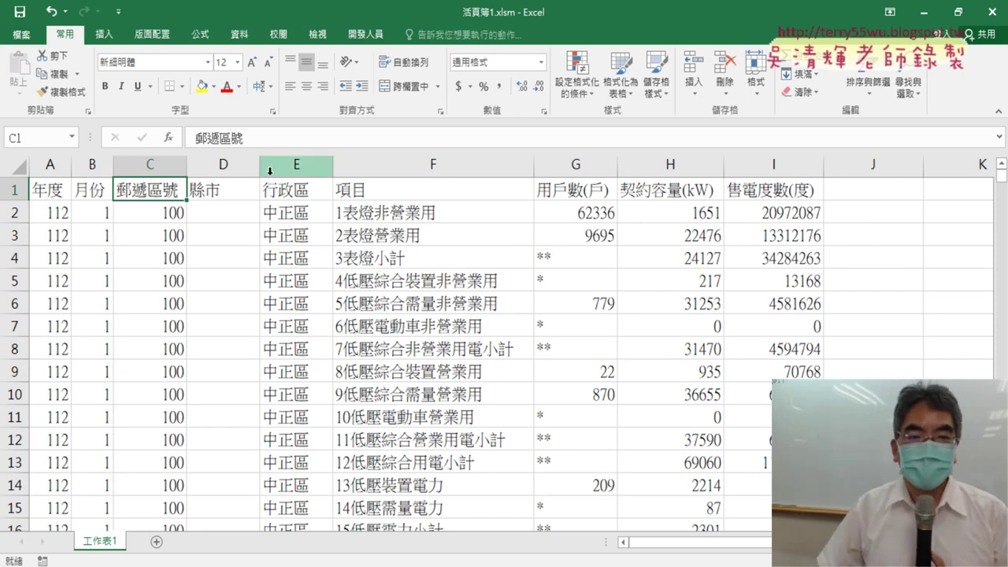
left_click(230, 192)
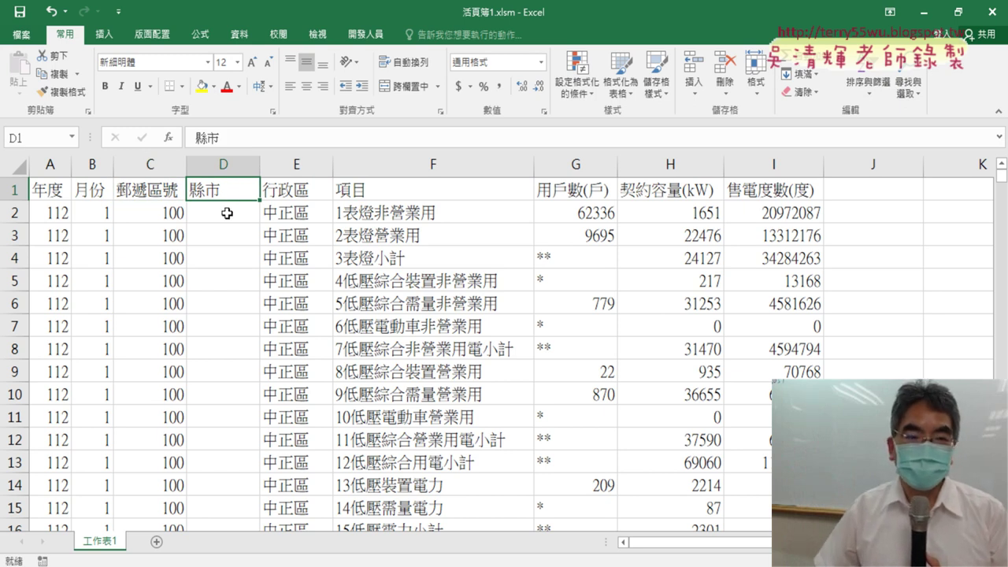
left_click(226, 211)
left_click(169, 139)
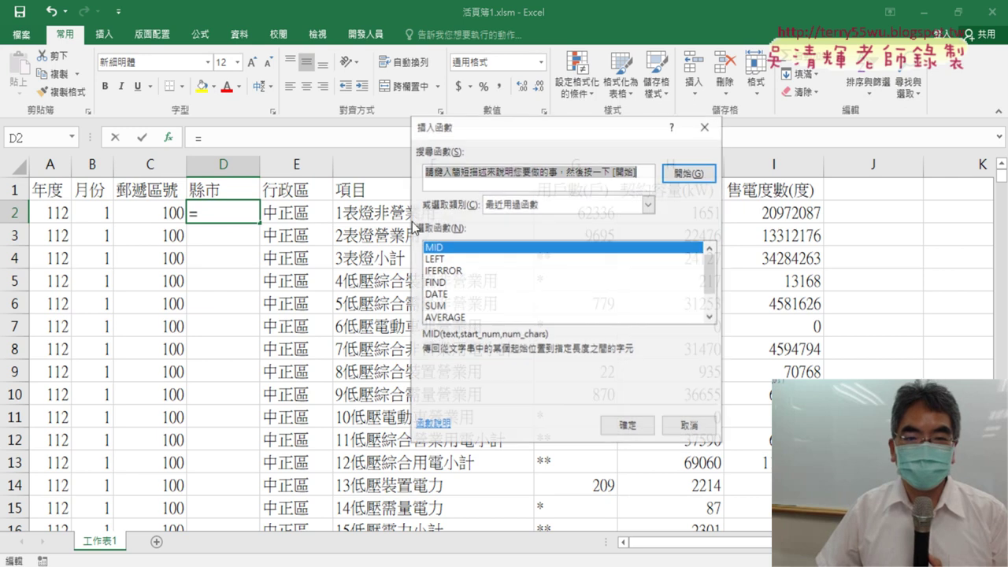
left_click(553, 205)
left_click(546, 292)
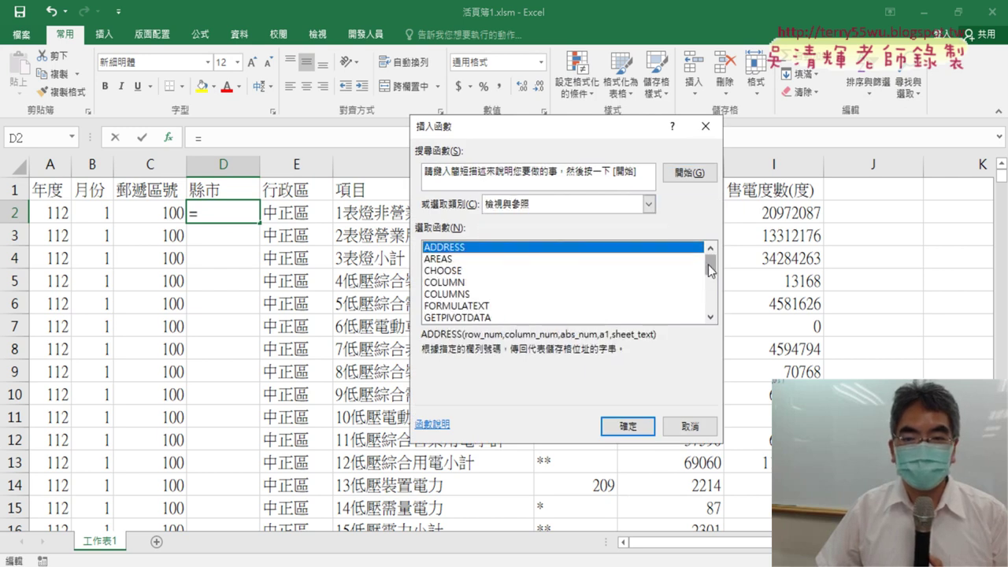
left_click_drag(711, 264, 711, 298)
left_click(527, 317)
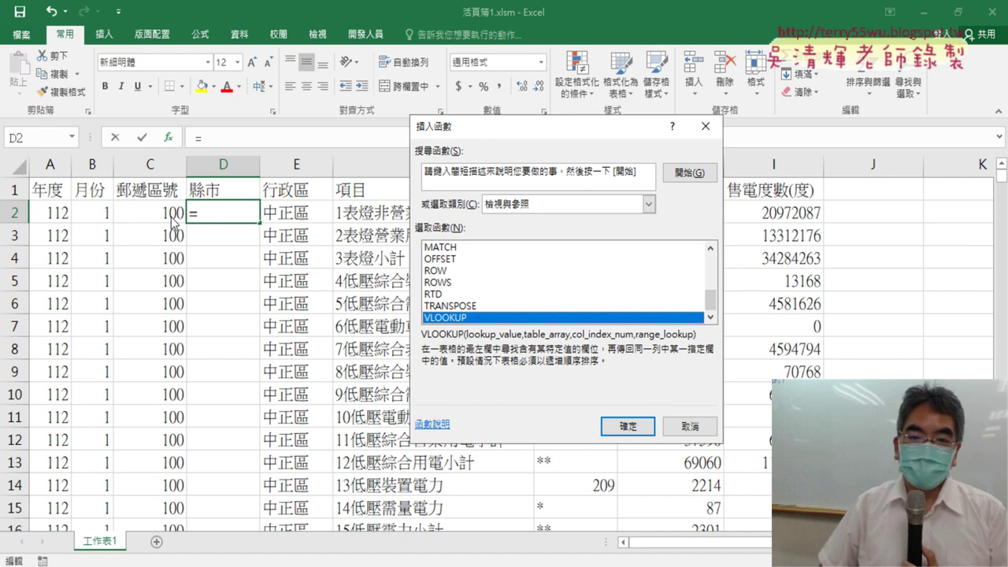
left_click(622, 426)
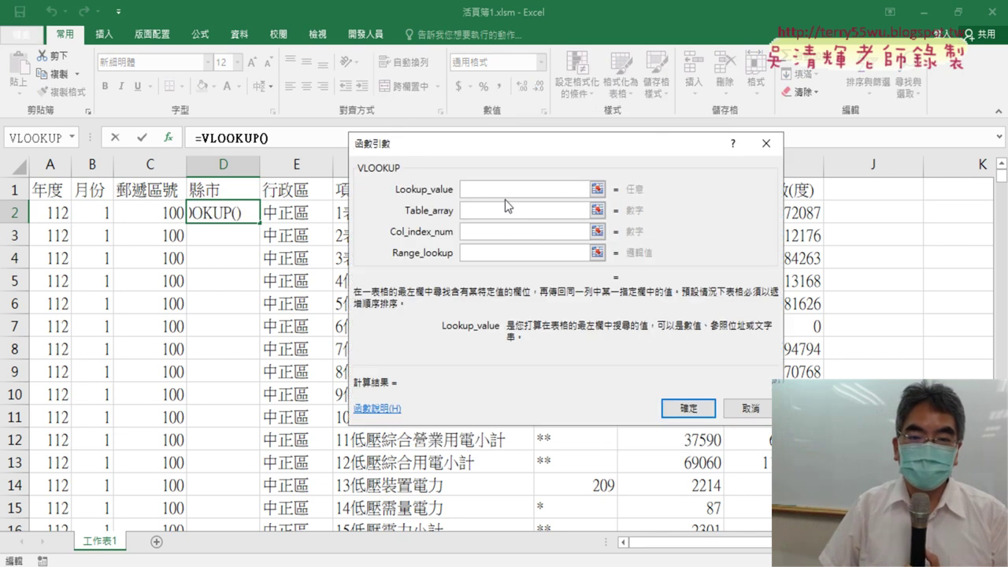
left_click(154, 217)
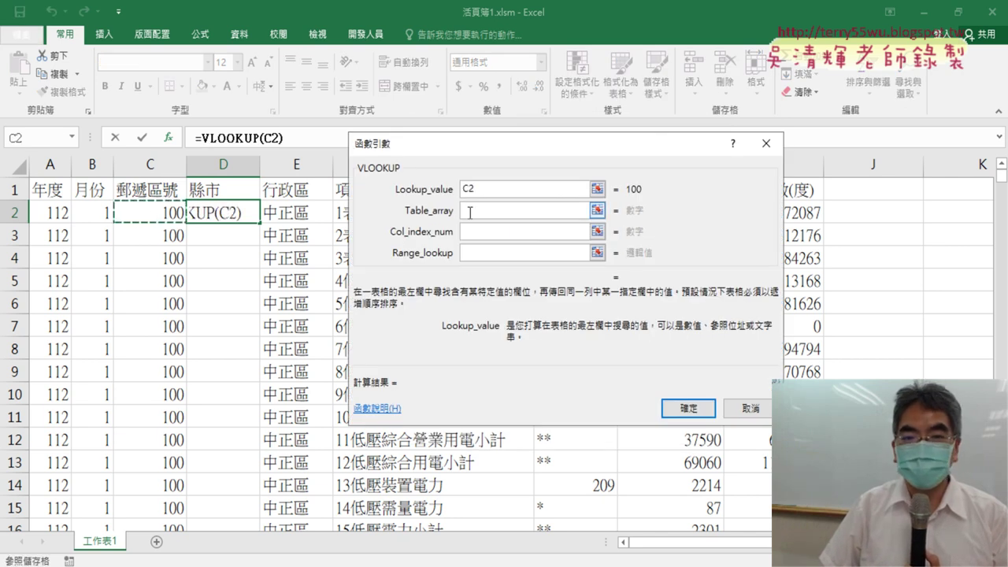
key("Tab")
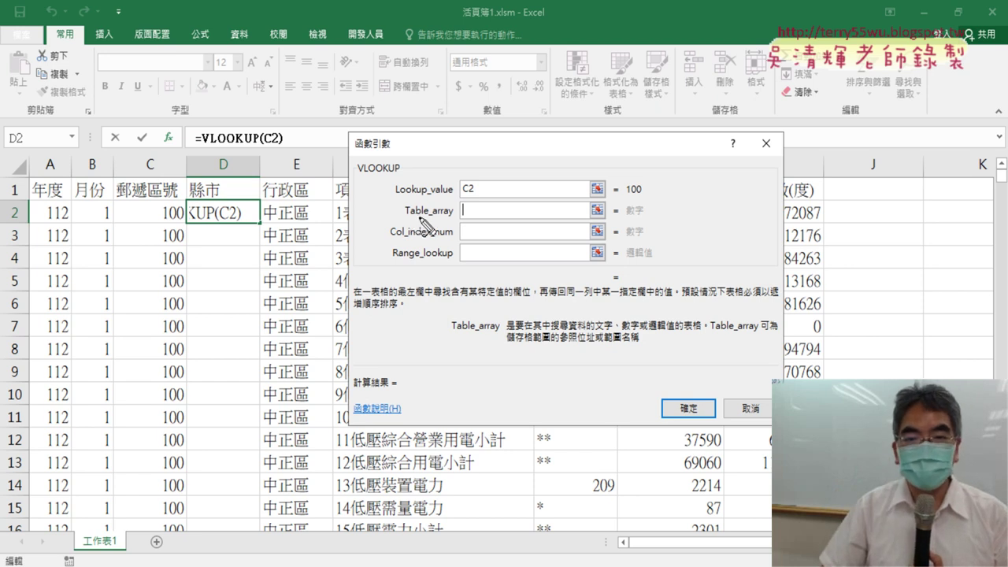
mouse_move(429, 219)
left_mouse_down()
mouse_move(411, 207)
mouse_move(430, 224)
left_mouse_up()
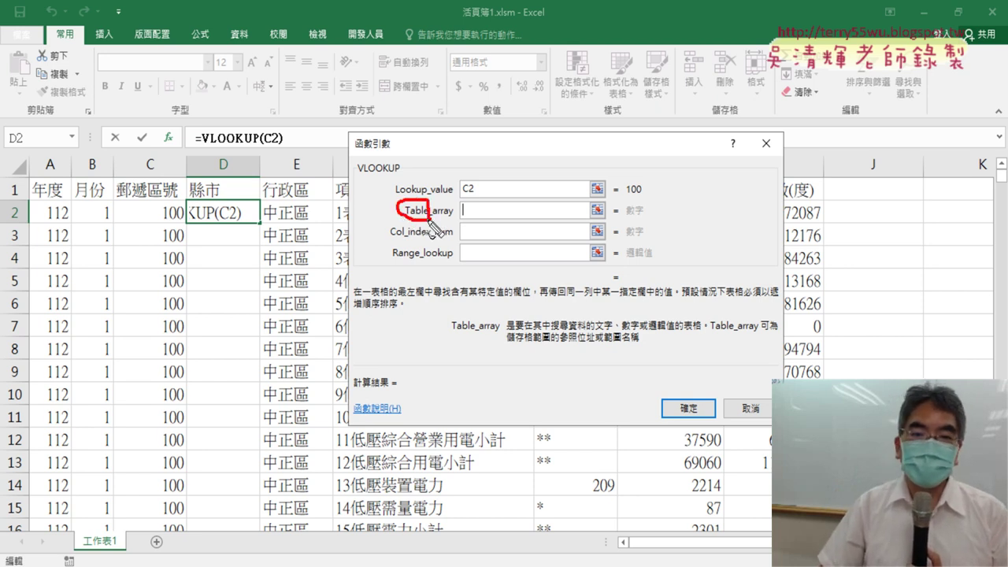
key("Escape")
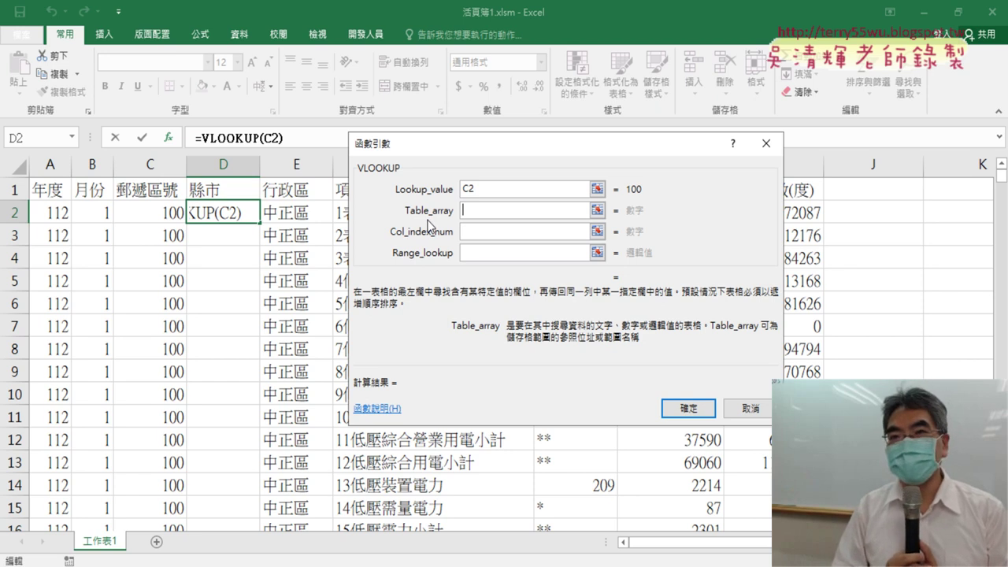
left_click(751, 408)
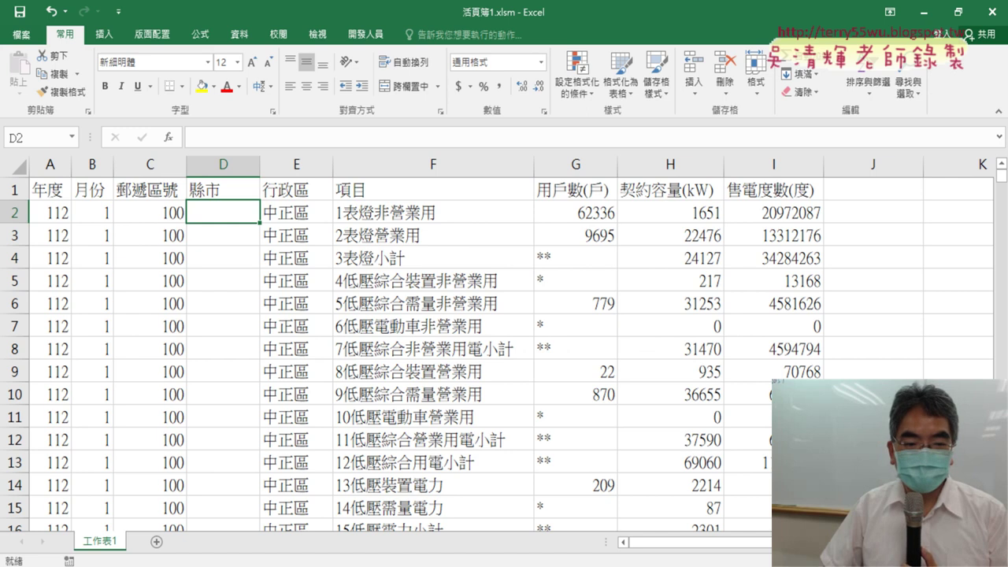
Open the 01_以EXCEL匯入資料抓取開放資料_一、匯入CSV格式資料 document from the _雲端白板 Drive folder
key("alt+Tab")
left_click(93, 21)
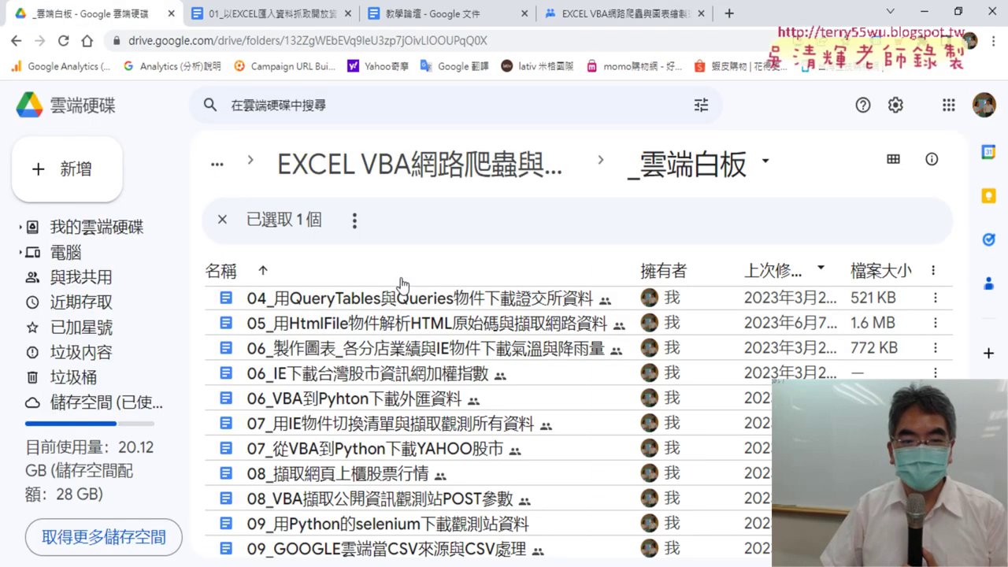
double_click(370, 409)
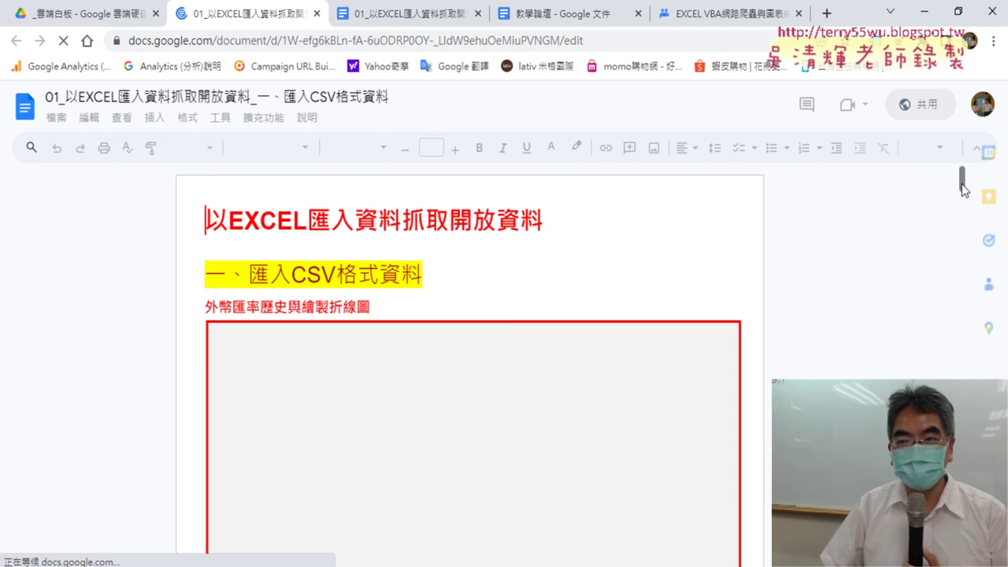
Select the whole wide postal-code table just above the three-column VLOOKUP note
scroll(960, 210, "down", 15)
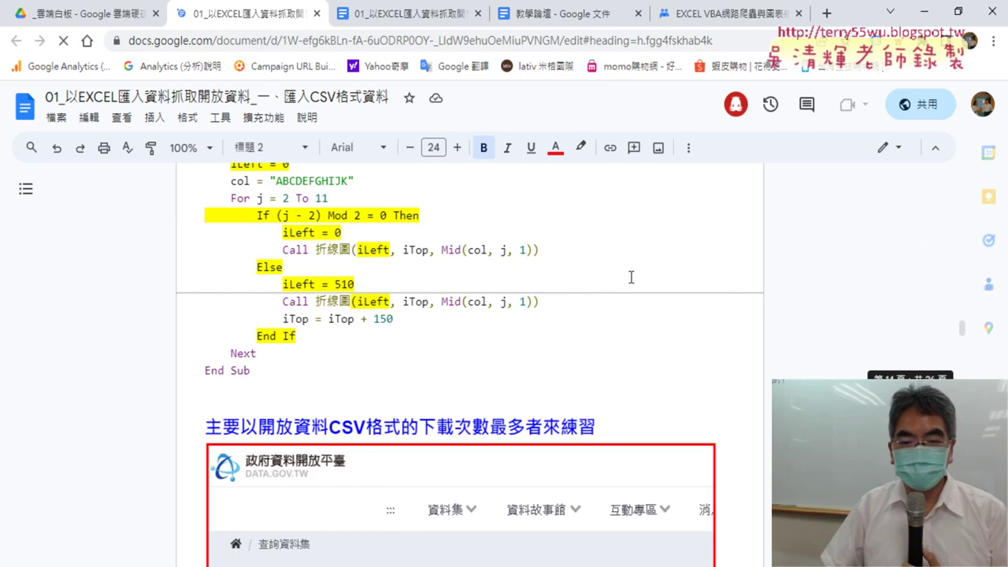
scroll(630, 277, "down", 10)
scroll(636, 276, "down", 5)
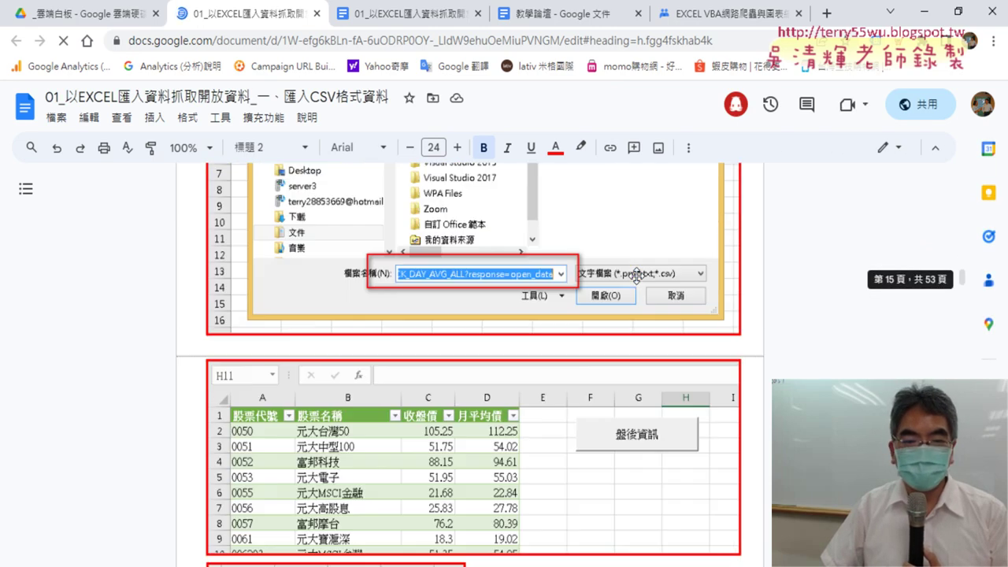
scroll(636, 275, "down", 5)
scroll(637, 275, "down", 5)
scroll(638, 276, "down", 3)
scroll(638, 276, "down", 5)
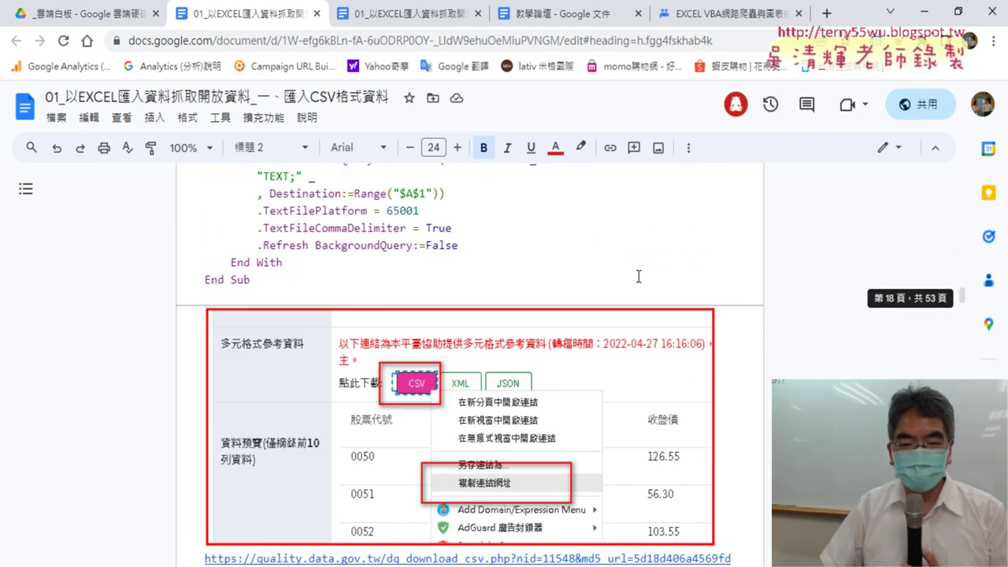
scroll(638, 276, "down", 5)
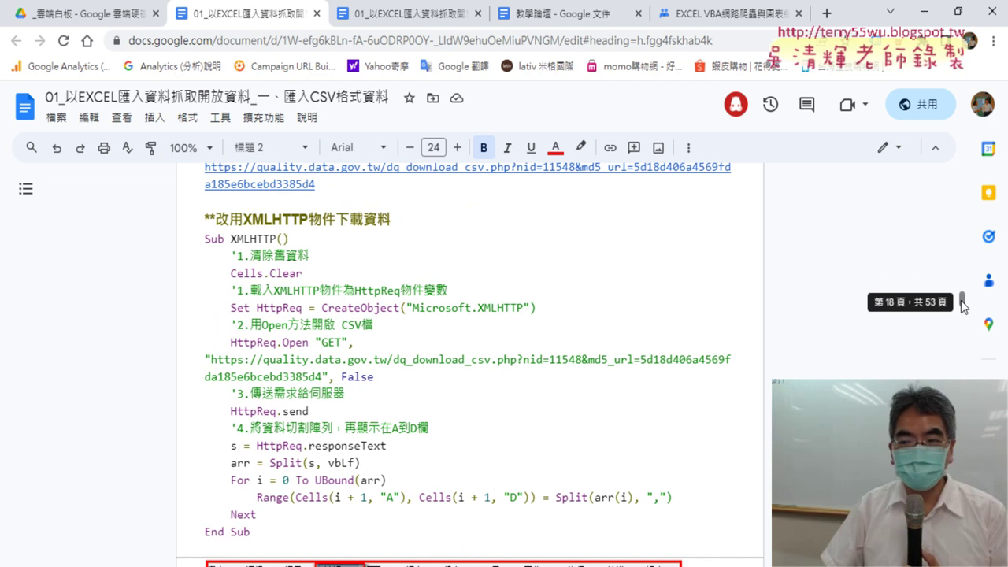
left_click_drag(962, 301, 963, 317)
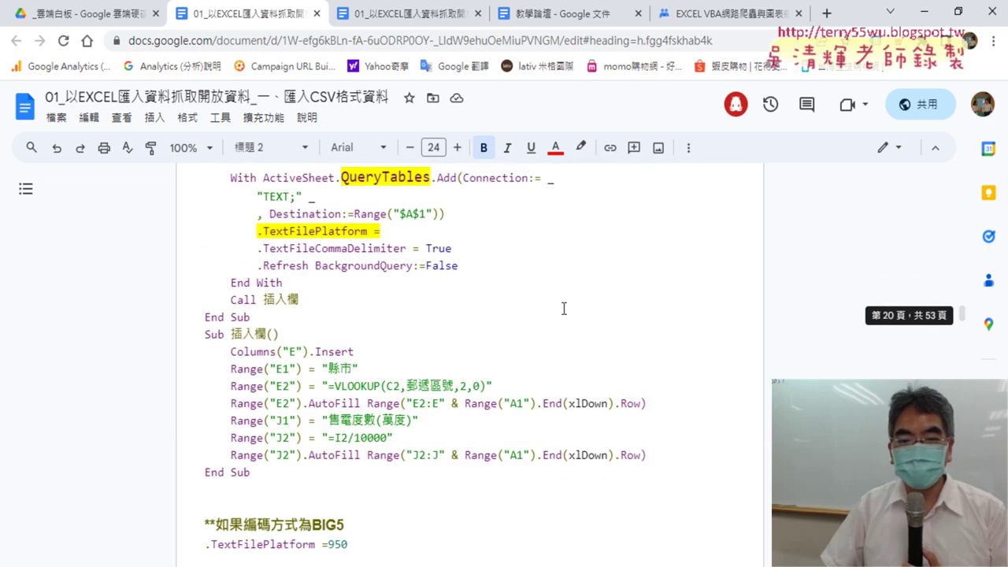
scroll(562, 308, "down", 3)
scroll(564, 306, "down", 5)
scroll(564, 306, "down", 5)
scroll(564, 303, "down", 4)
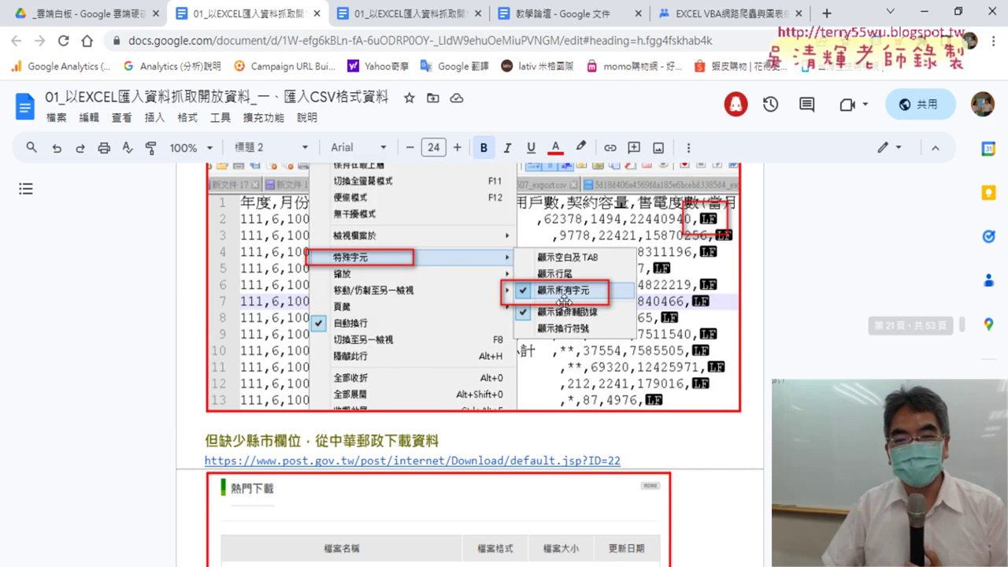
scroll(565, 295, "down", 5)
scroll(566, 287, "down", 2)
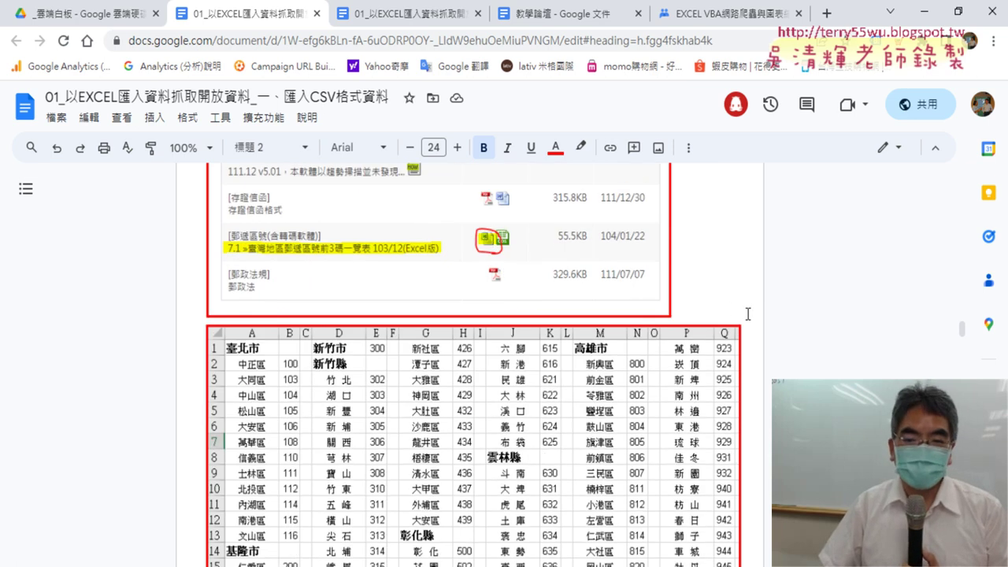
scroll(285, 313, "down", 4)
scroll(285, 313, "down", 1)
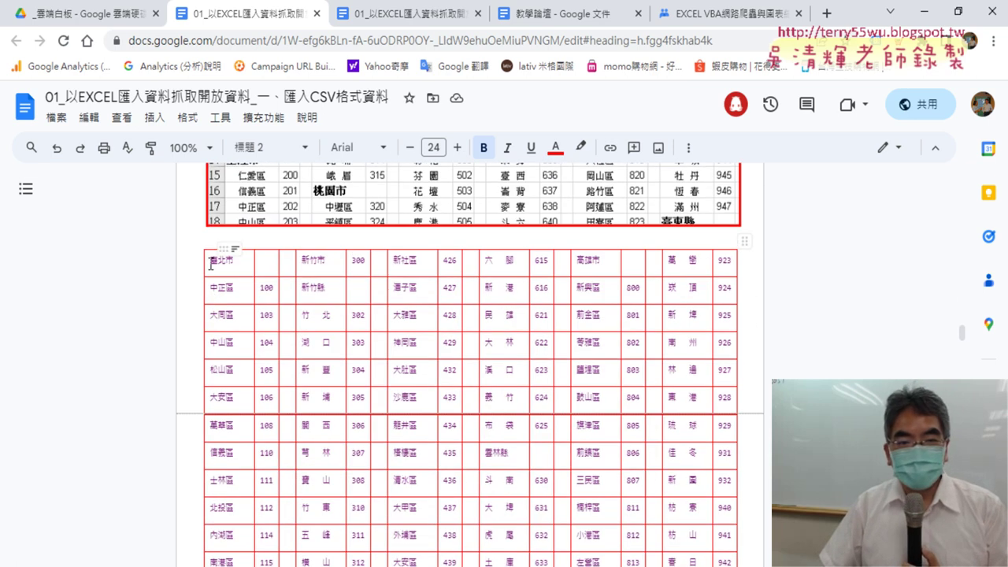
mouse_move(210, 264)
left_mouse_down()
mouse_move(711, 480)
mouse_move(711, 564)
left_mouse_up()
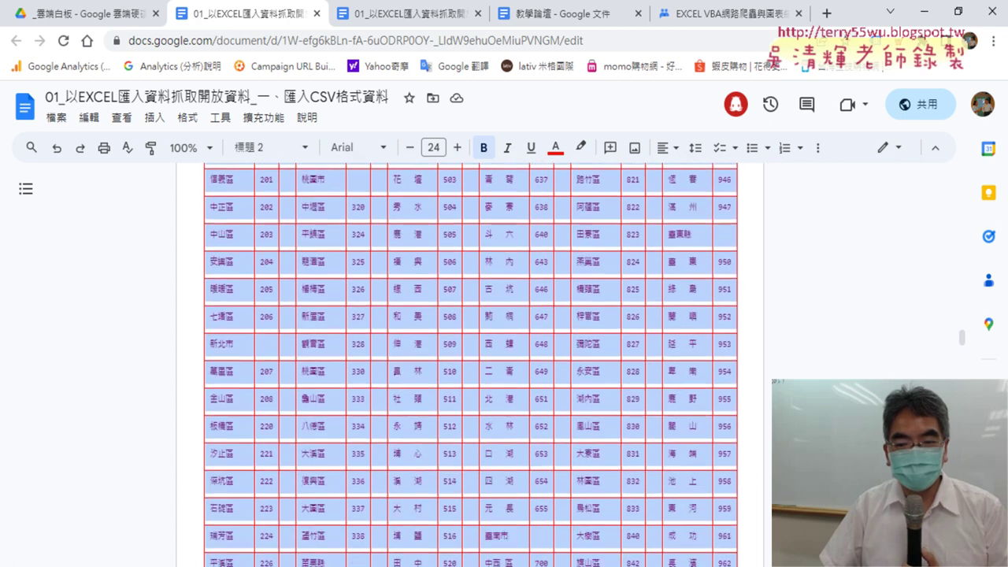
left_click_drag(711, 564, 711, 564)
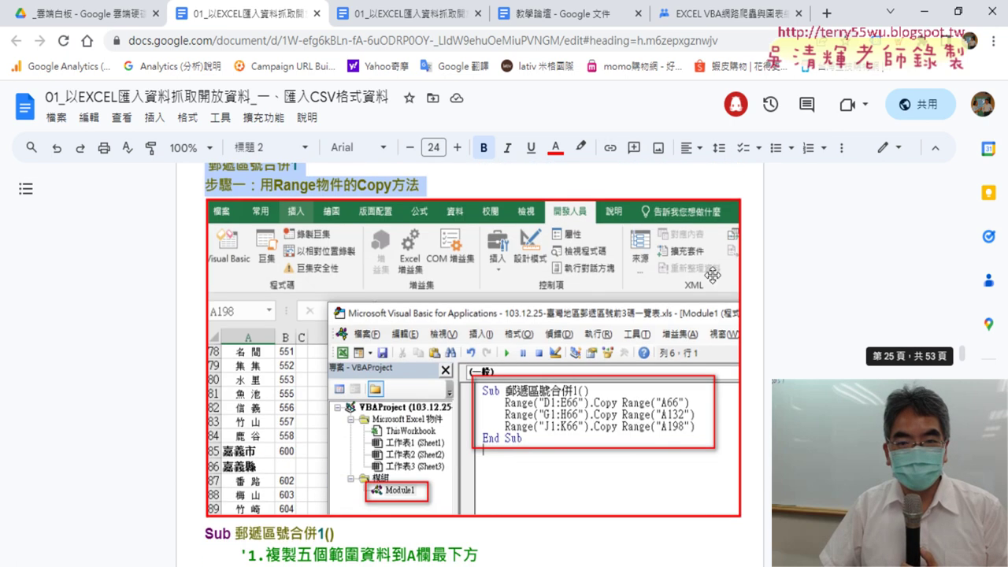
mouse_move(711, 564)
left_mouse_down()
mouse_move(718, 126)
mouse_move(721, 169)
left_mouse_up()
scroll(777, 289, "up", 4)
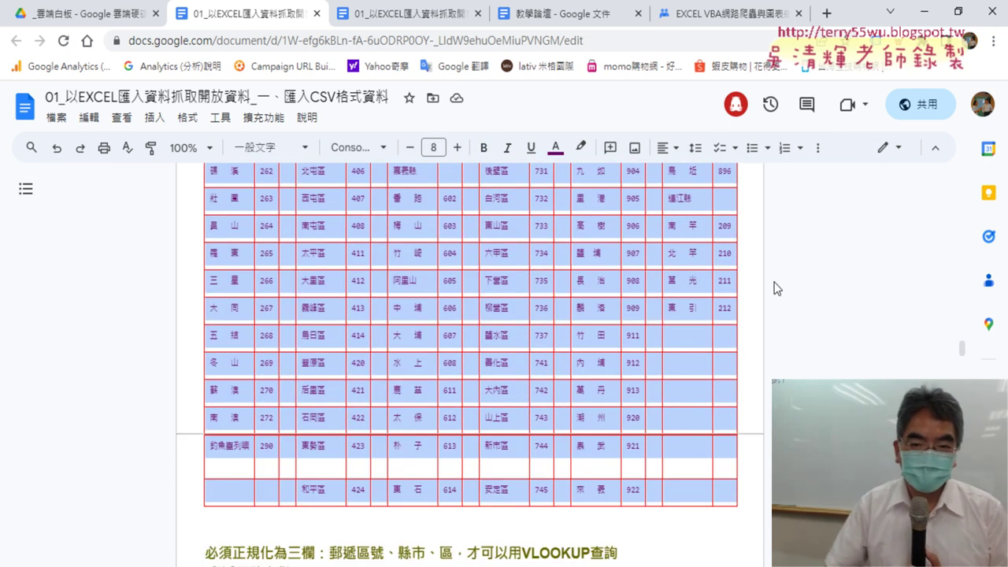
Add a new sheet 工作表2 in Excel and paste the postal-code table into it
key("alt+Tab")
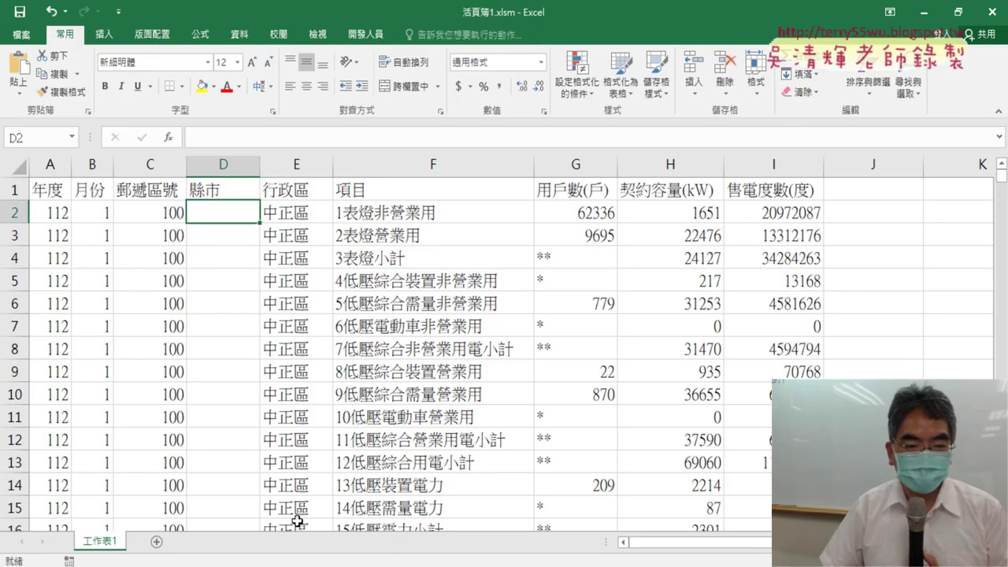
left_click(157, 541)
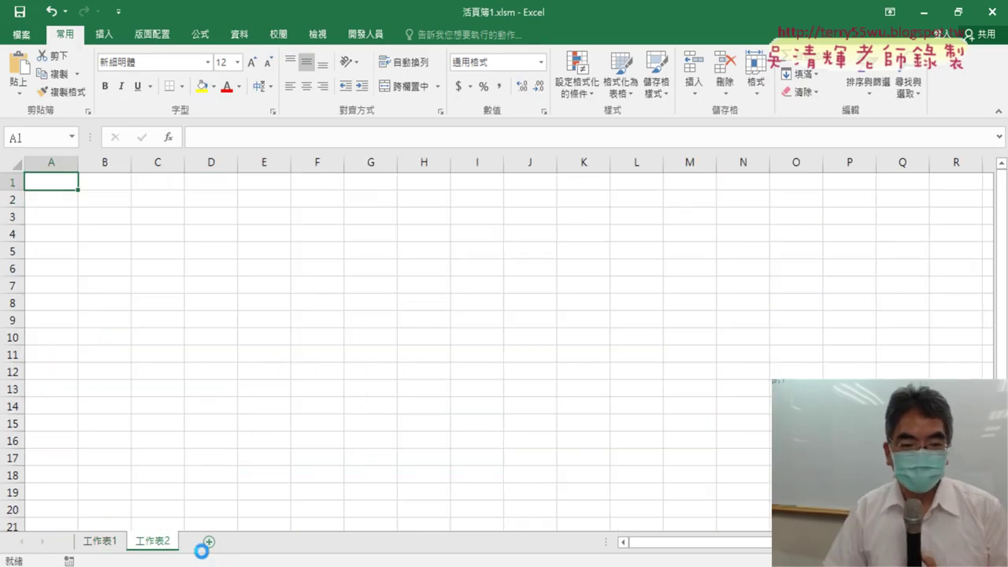
key("ctrl+v")
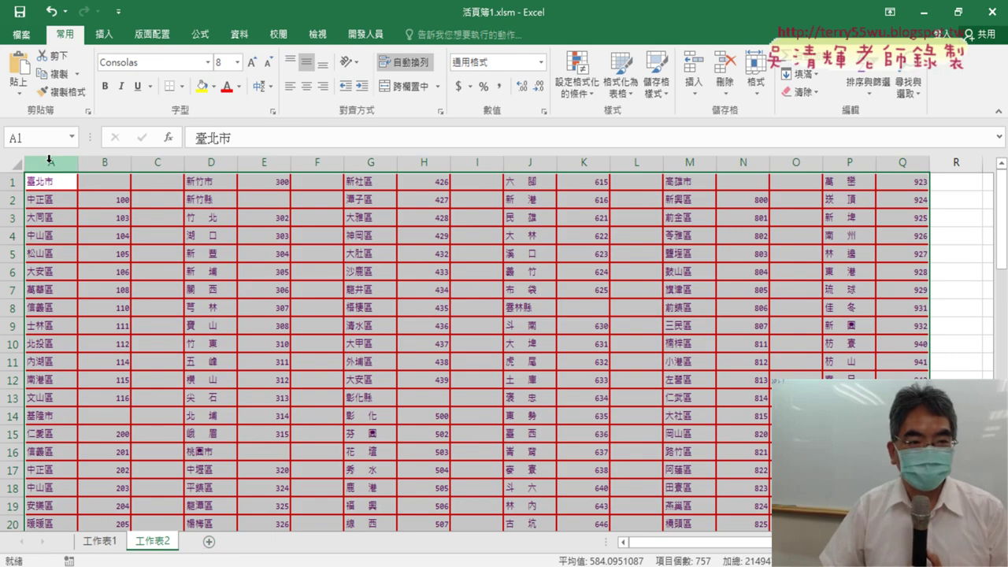
Inspect the pasted table: 臺北市 in A1, the district in A2, postal code 100 in B2
left_click_drag(50, 162, 104, 162)
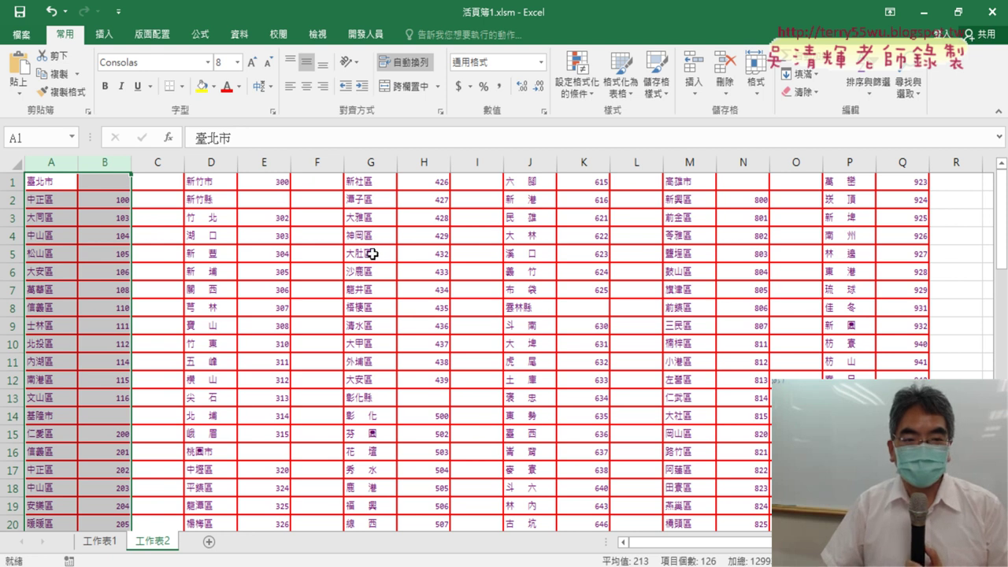
left_click(61, 178)
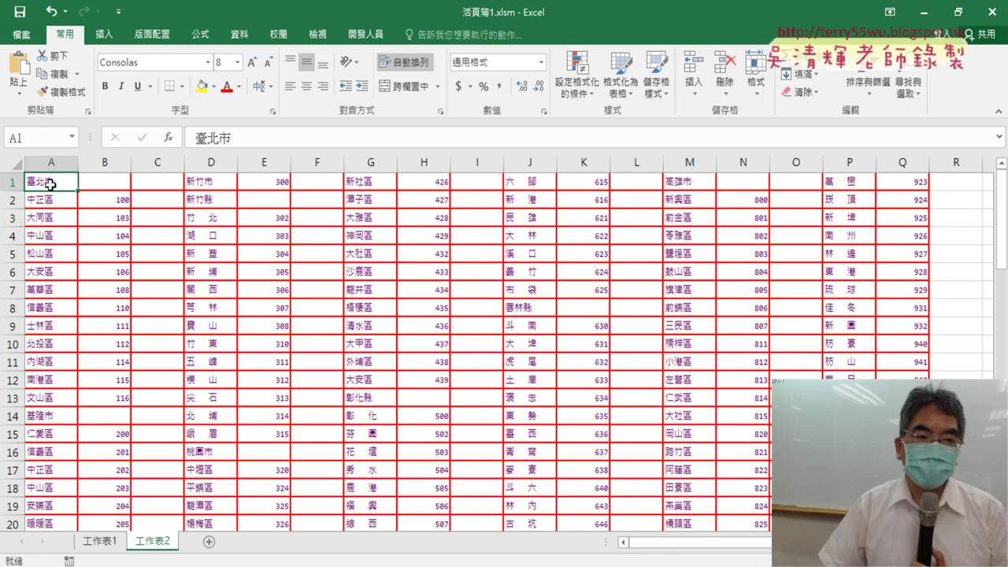
left_click(51, 203)
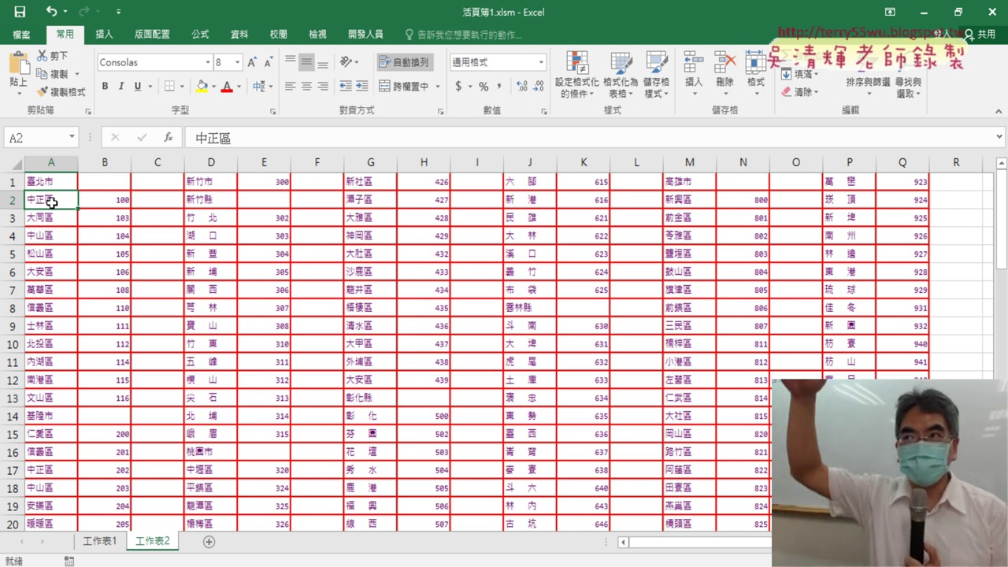
left_click(101, 199)
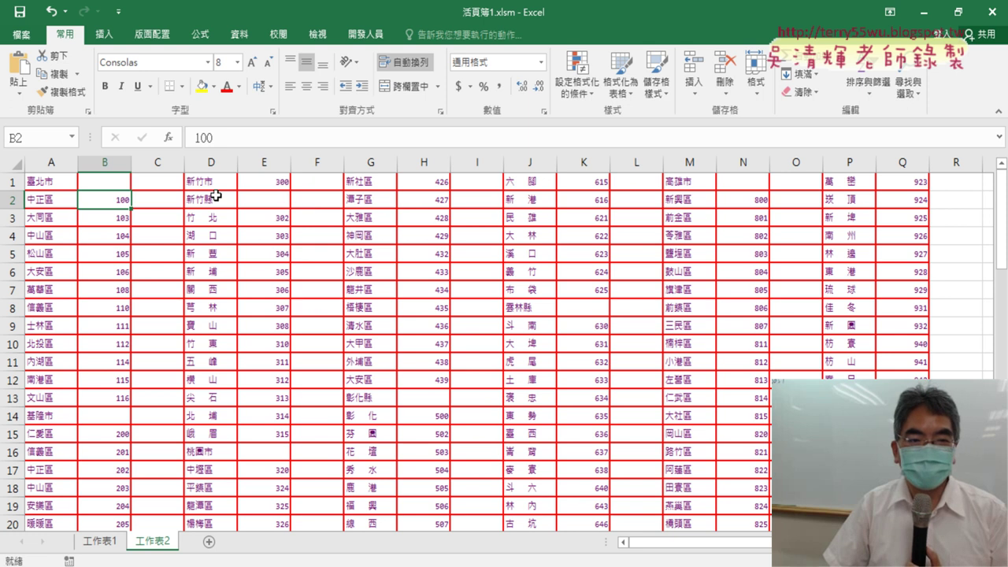
left_click(50, 184)
scroll(116, 238, "down", 5)
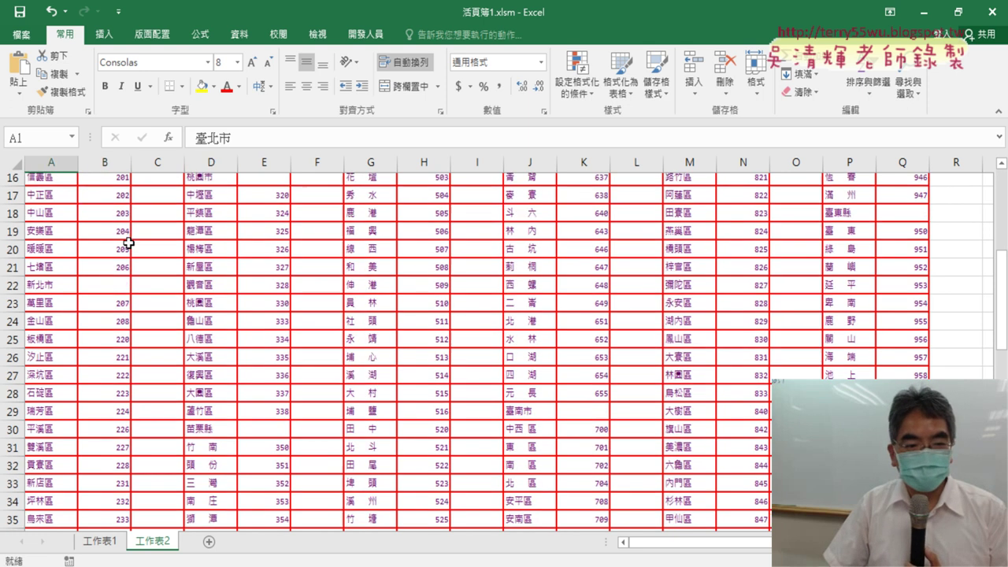
scroll(124, 237, "down", 8)
scroll(127, 243, "down", 3)
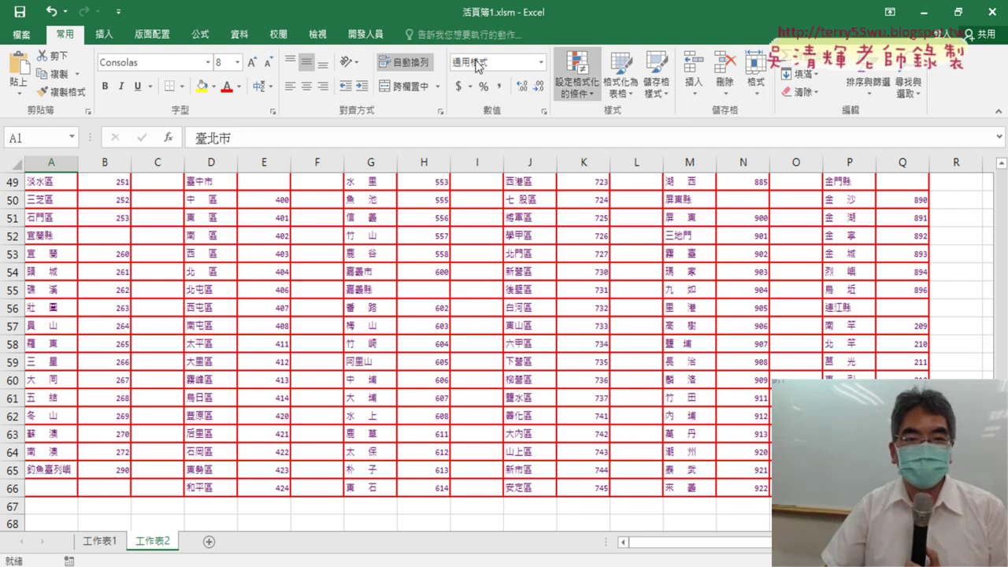
Open the Visual Basic editor and locate the 郵遞區號合併1 macro
left_click(368, 36)
left_click(28, 69)
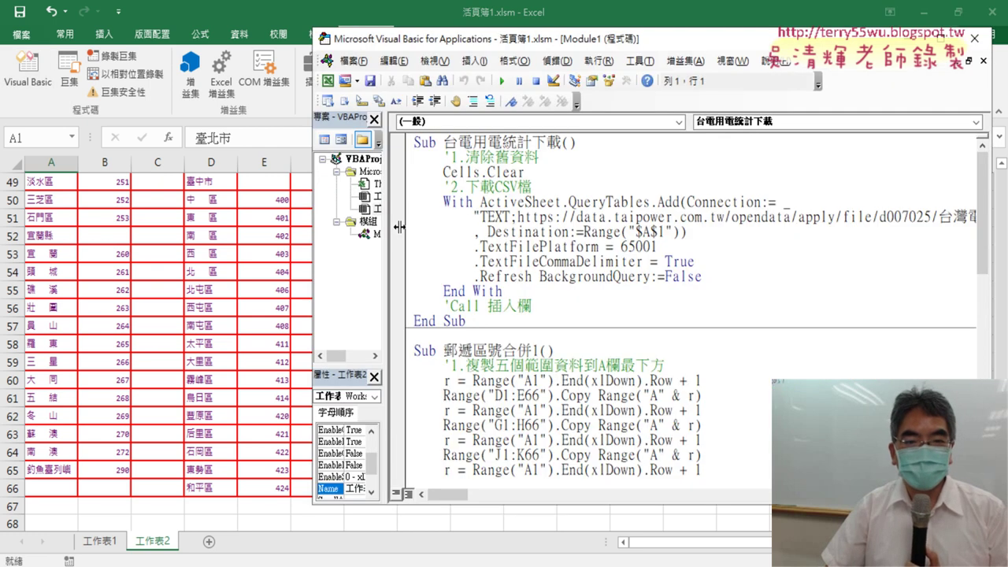
left_click_drag(400, 227, 464, 227)
scroll(505, 267, "down", 4)
scroll(504, 267, "down", 6)
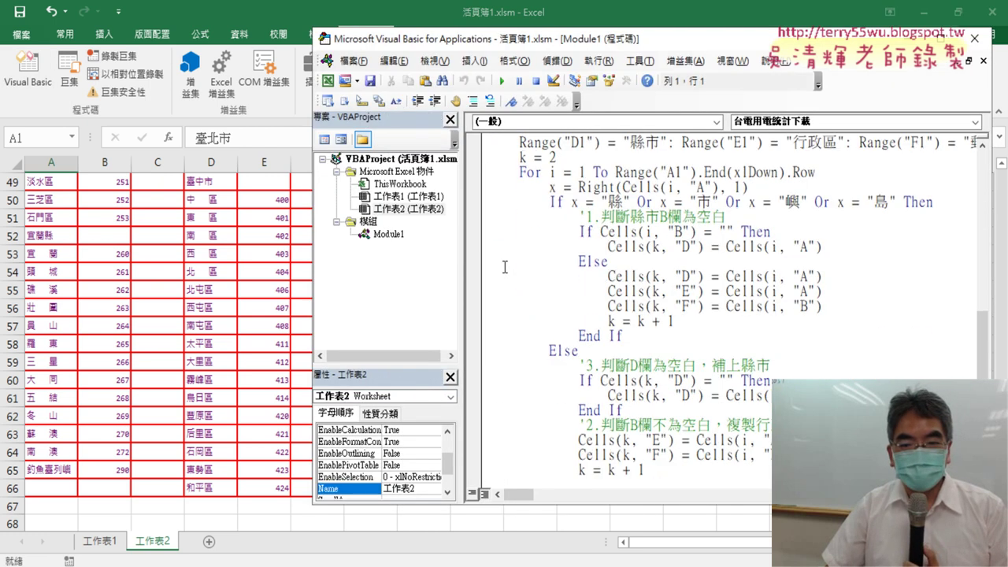
scroll(504, 267, "down", 3)
scroll(510, 268, "up", 5)
scroll(502, 236, "up", 3)
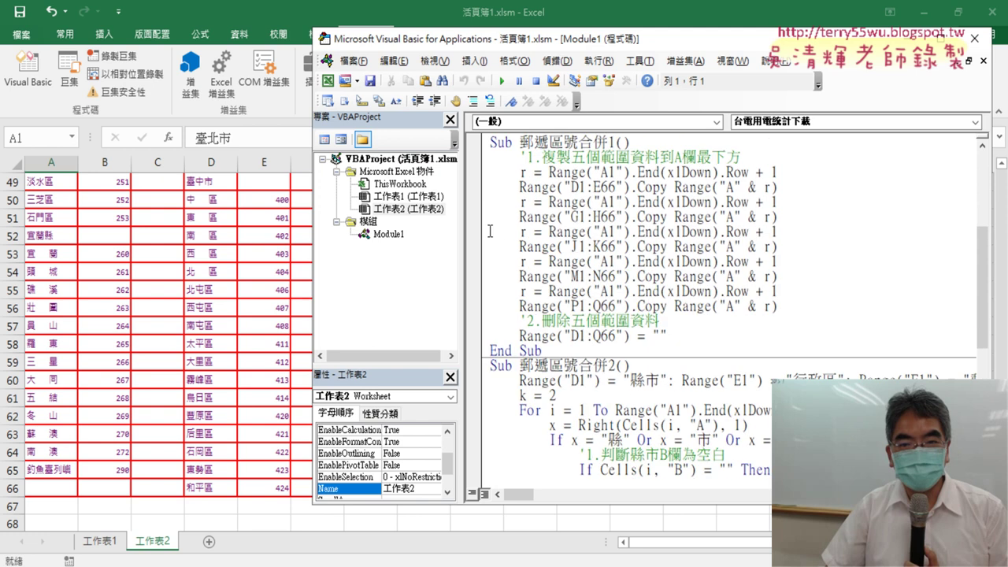
scroll(490, 231, "up", 1)
left_click(577, 260)
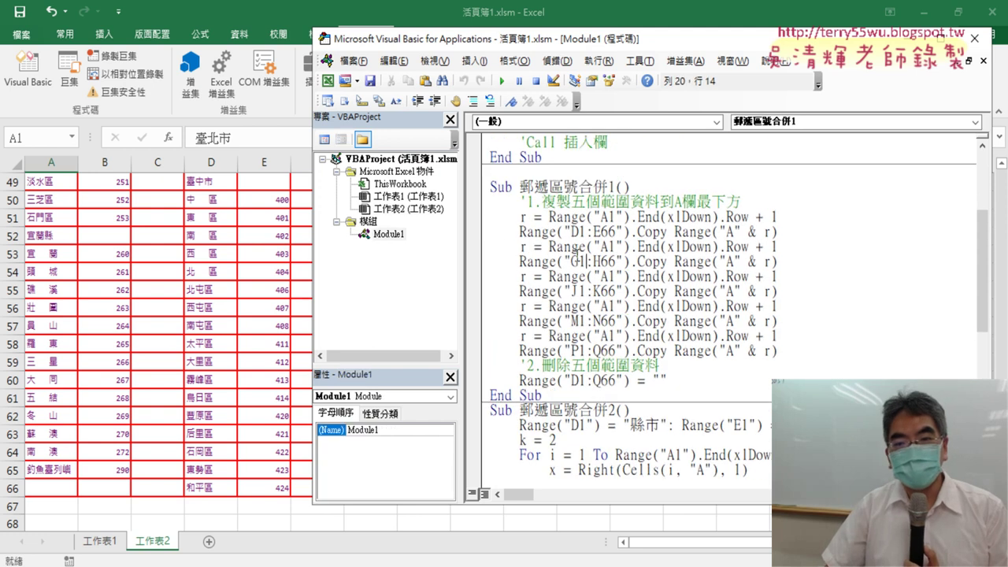
left_click_drag(520, 187, 594, 187)
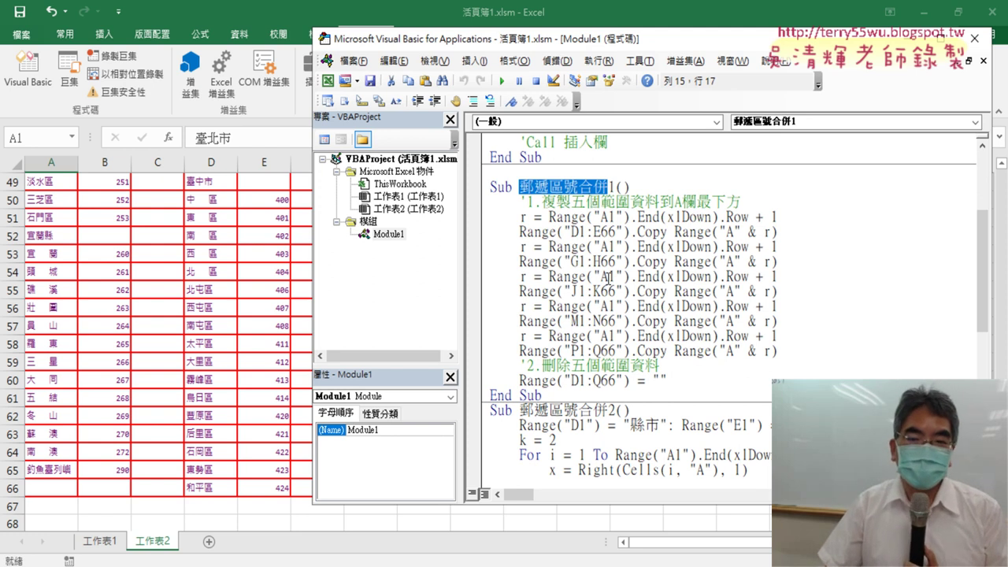
Set a breakpoint on the Range("D1:Q66") = "" line and review the next-empty-row expression for r
left_click(474, 380)
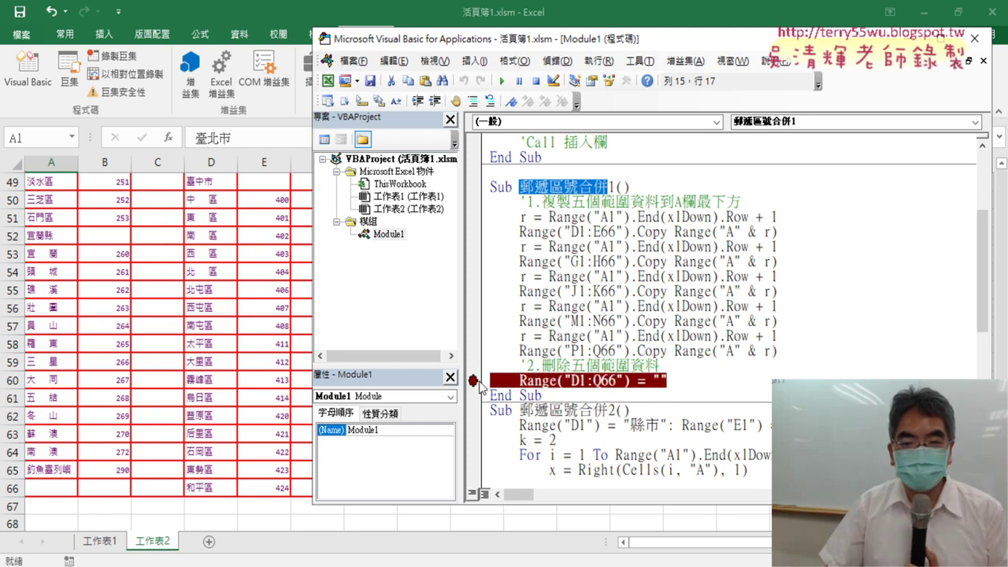
left_click(728, 230)
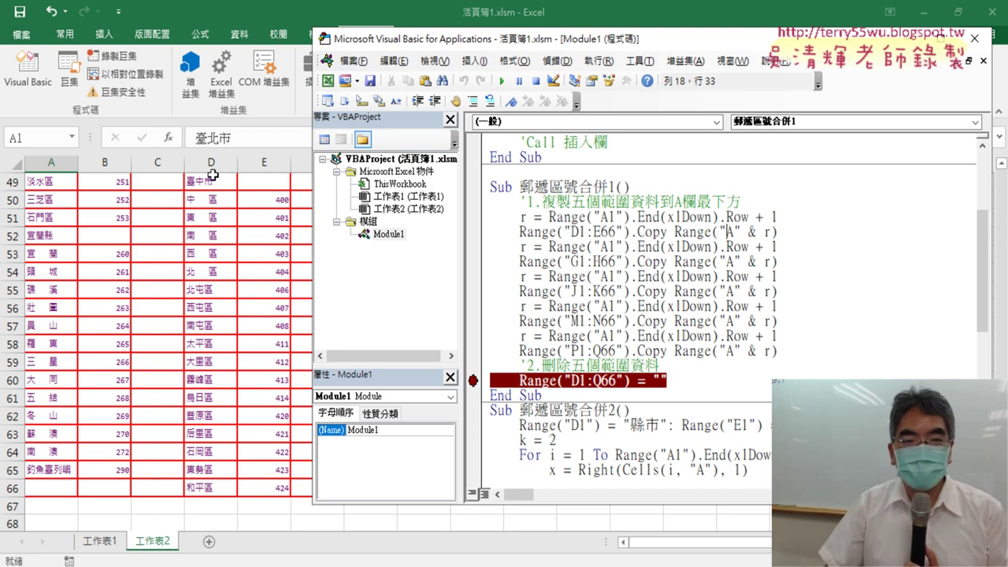
double_click(522, 216)
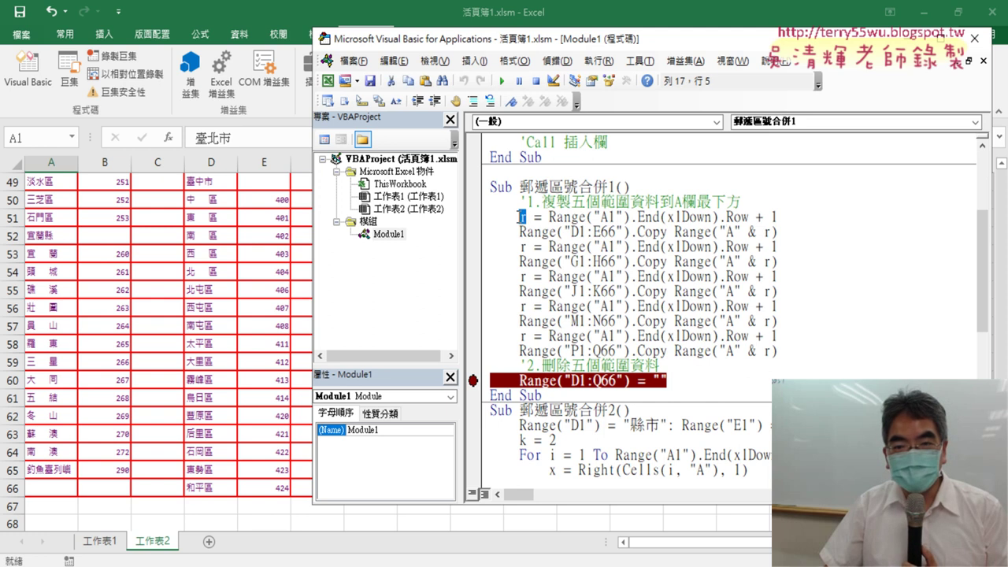
left_click_drag(548, 217, 810, 220)
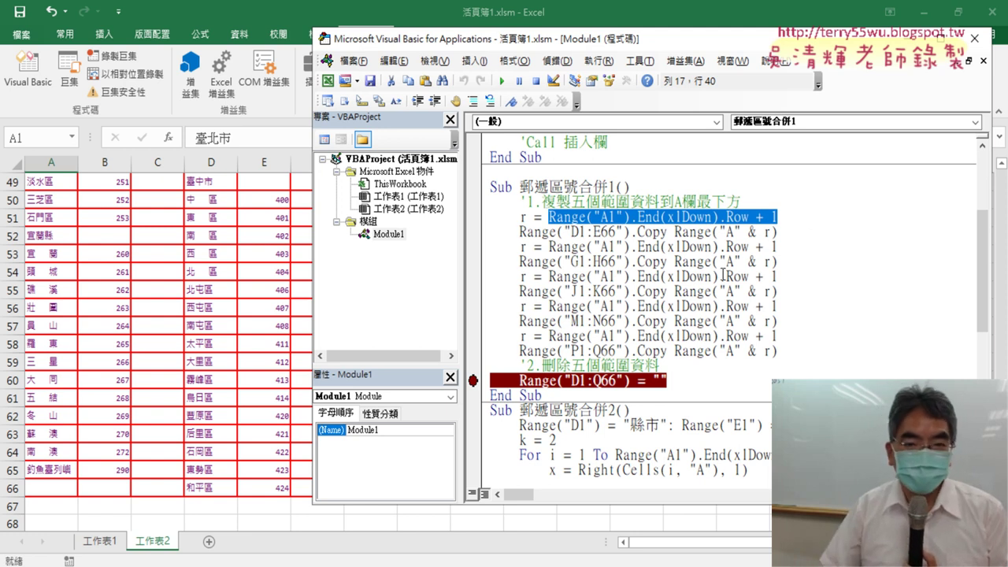
left_click(652, 217)
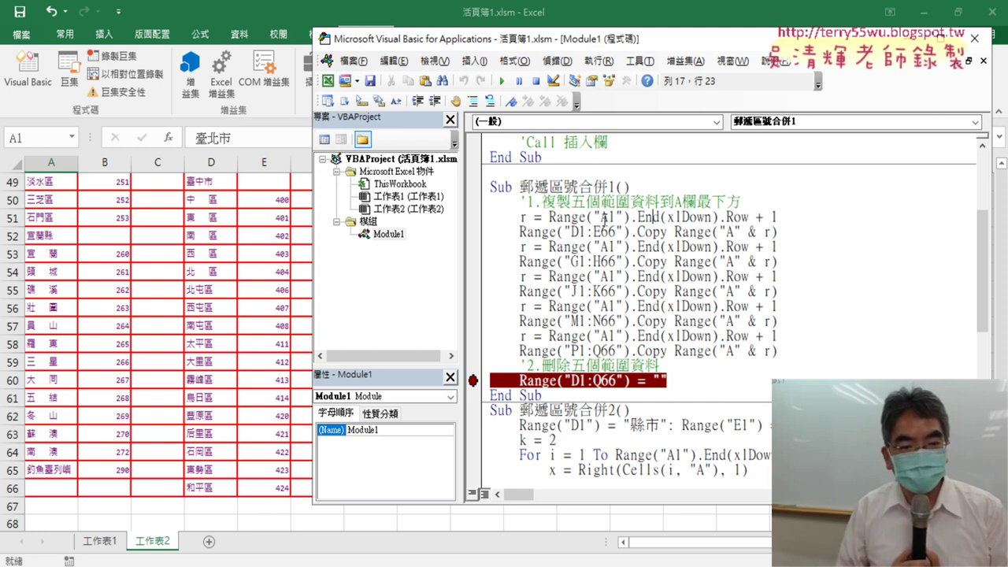
Return to 工作表2 and scroll back to the top of the table
left_click(212, 199)
scroll(211, 201, "up", 6)
scroll(211, 200, "up", 7)
scroll(210, 201, "up", 3)
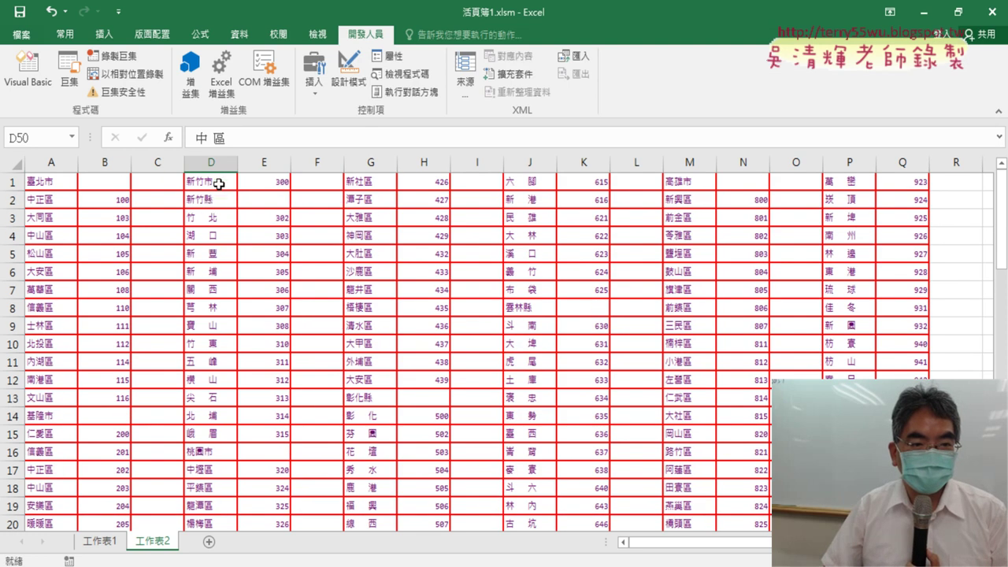
Check where the data ends in columns A and D of the postal-code sheet
left_click(219, 184)
left_click(61, 181)
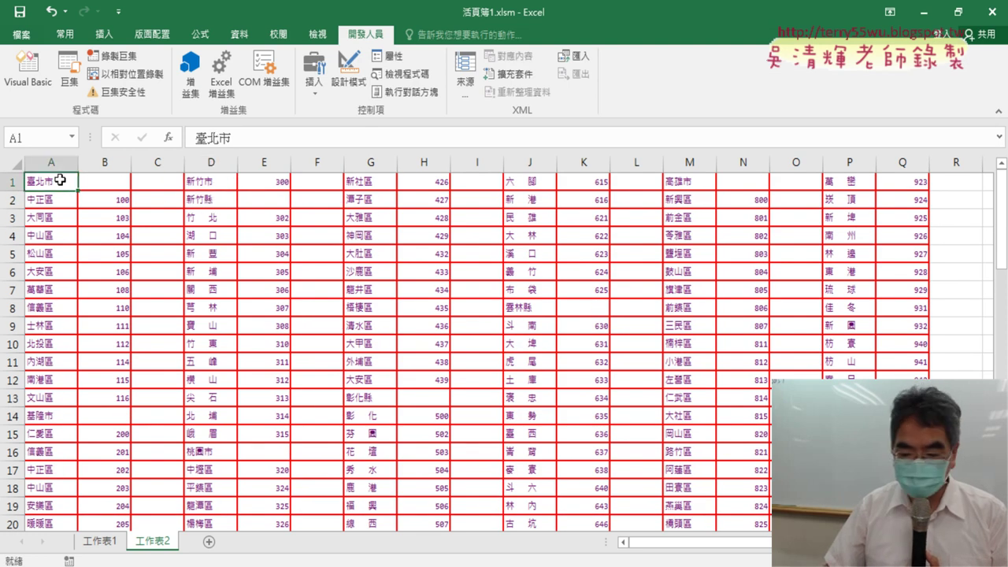
key("ctrl+Down")
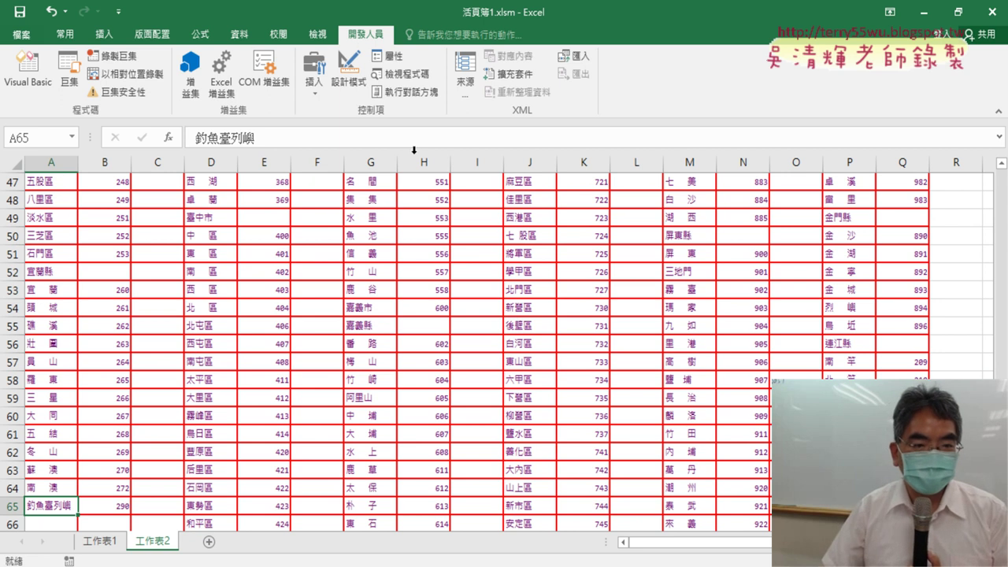
scroll(291, 254, "up", 3)
scroll(256, 250, "up", 8)
scroll(256, 251, "up", 5)
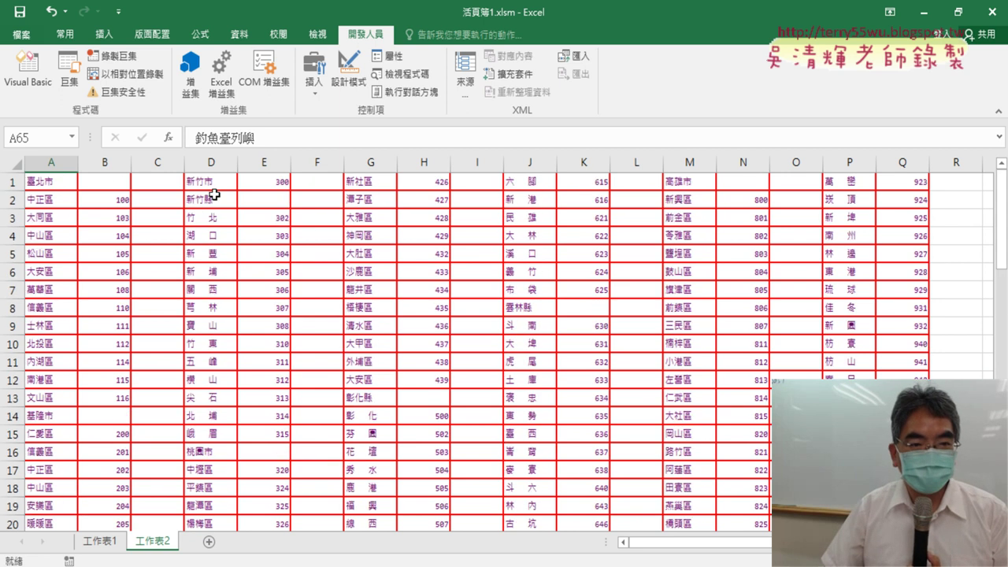
left_click(211, 182)
key("ctrl+Down")
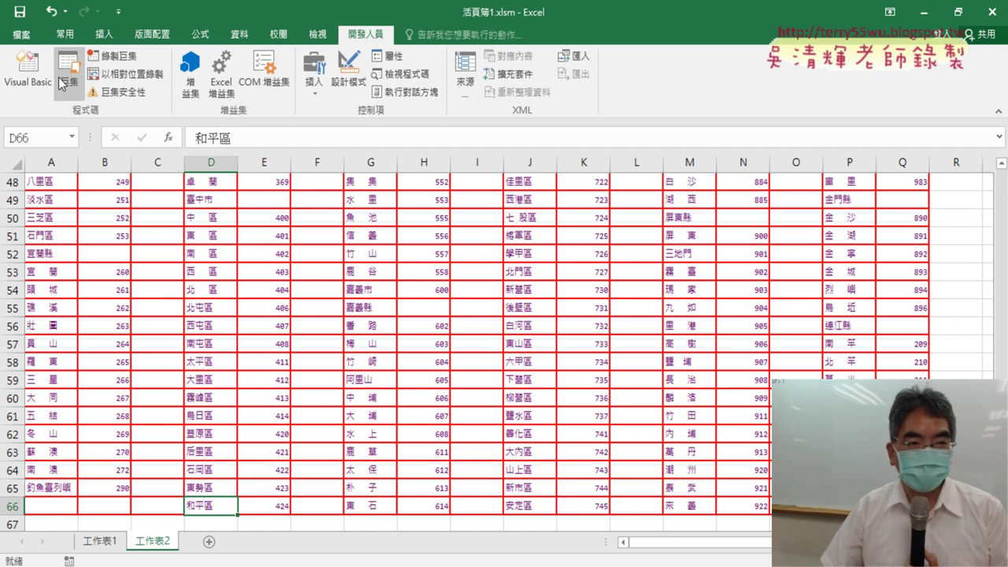
Change Range("A1") to Range("D1") on line 17 and review the D1:E66 copy to Range("A" & r)
left_click(28, 69)
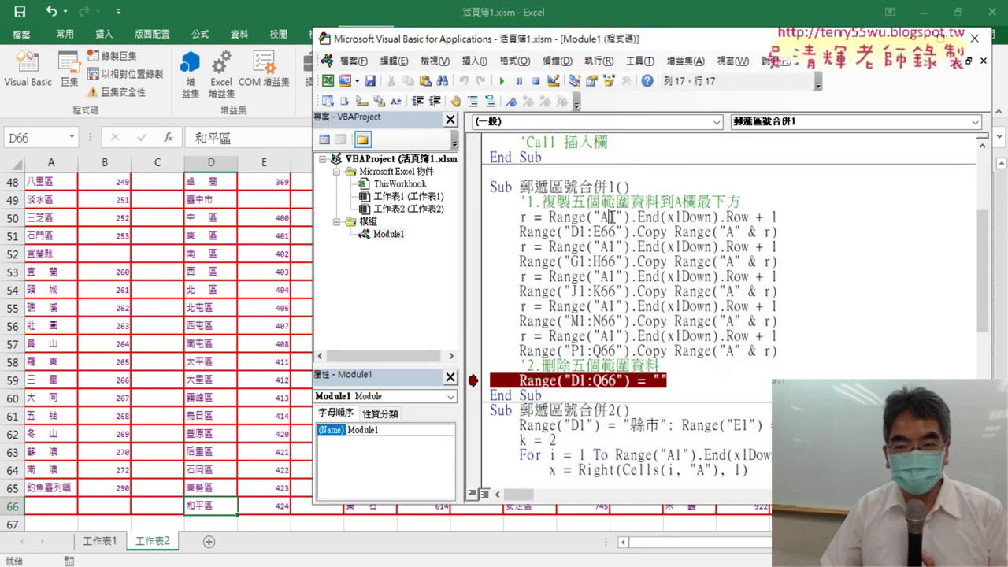
left_click_drag(611, 218, 602, 217)
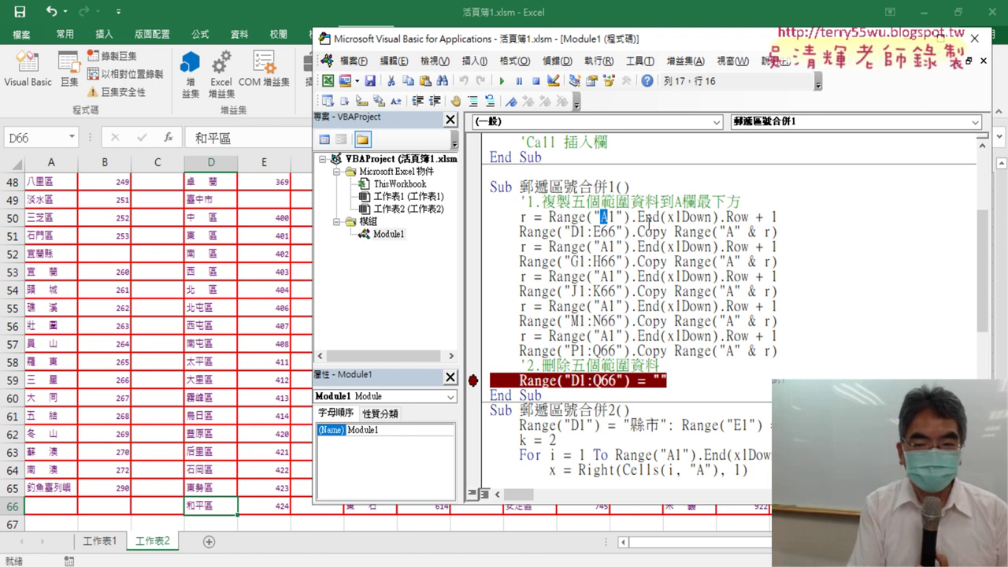
type("D")
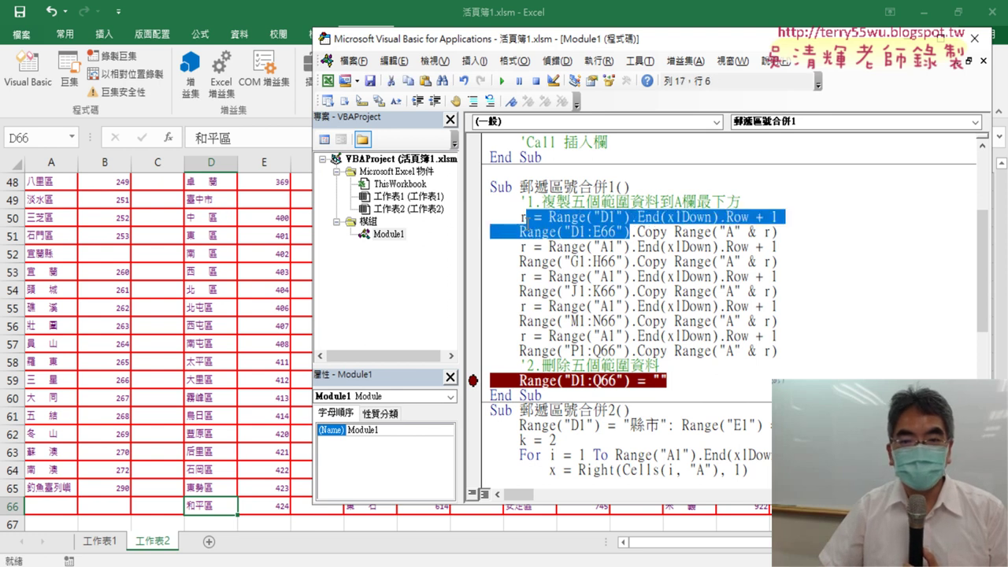
left_click_drag(632, 232, 520, 229)
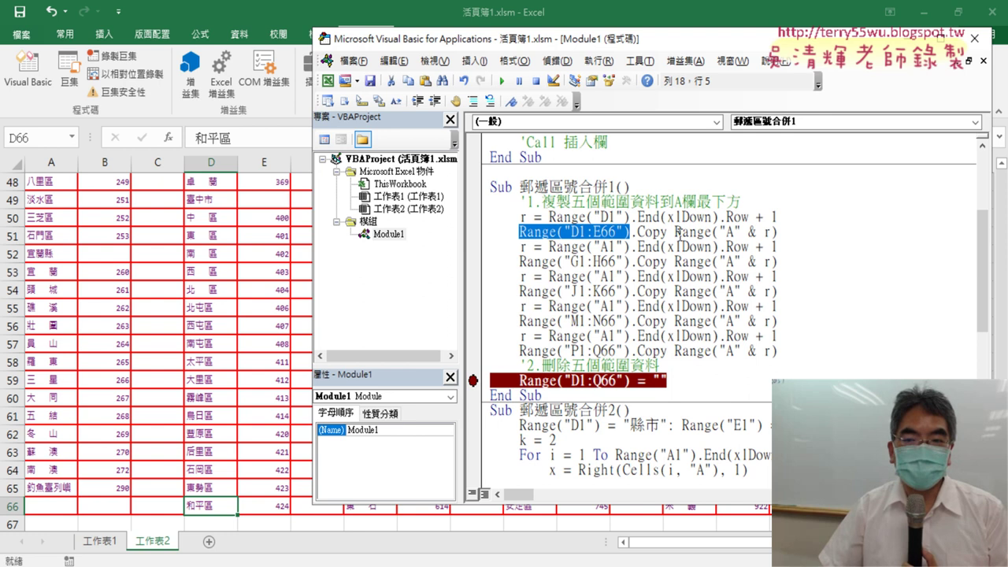
left_click_drag(674, 232, 786, 231)
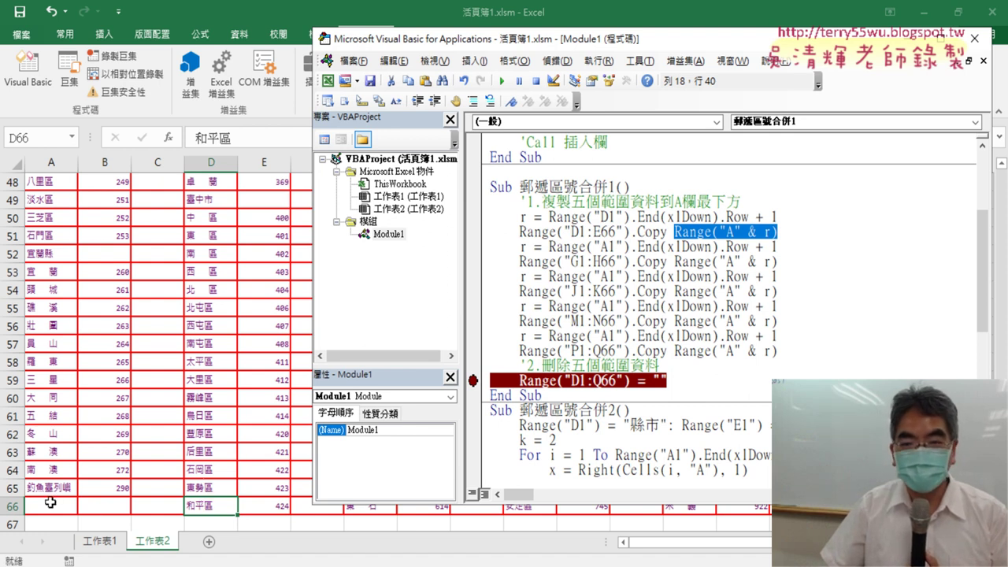
left_click_drag(772, 233, 764, 233)
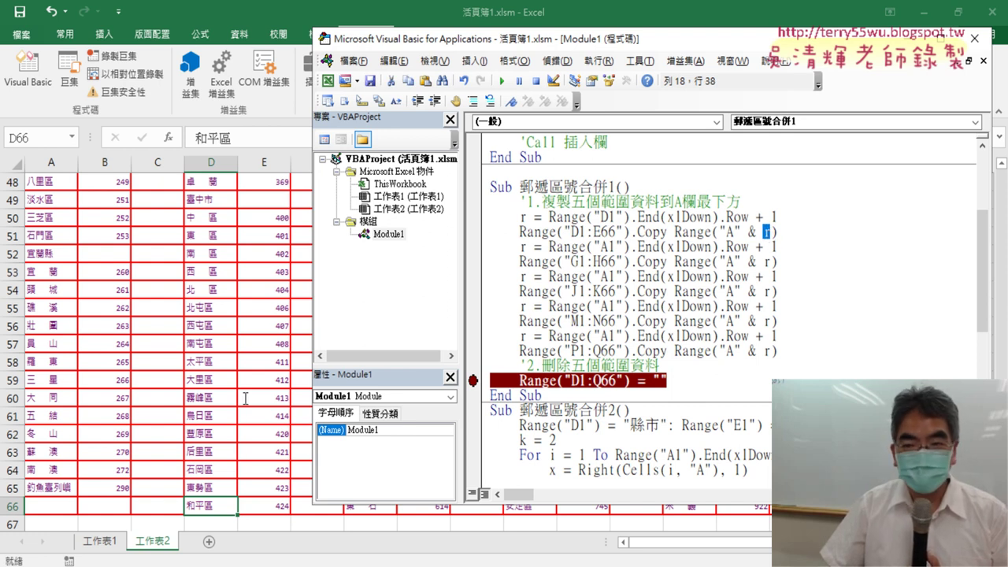
left_click_drag(791, 216, 756, 214)
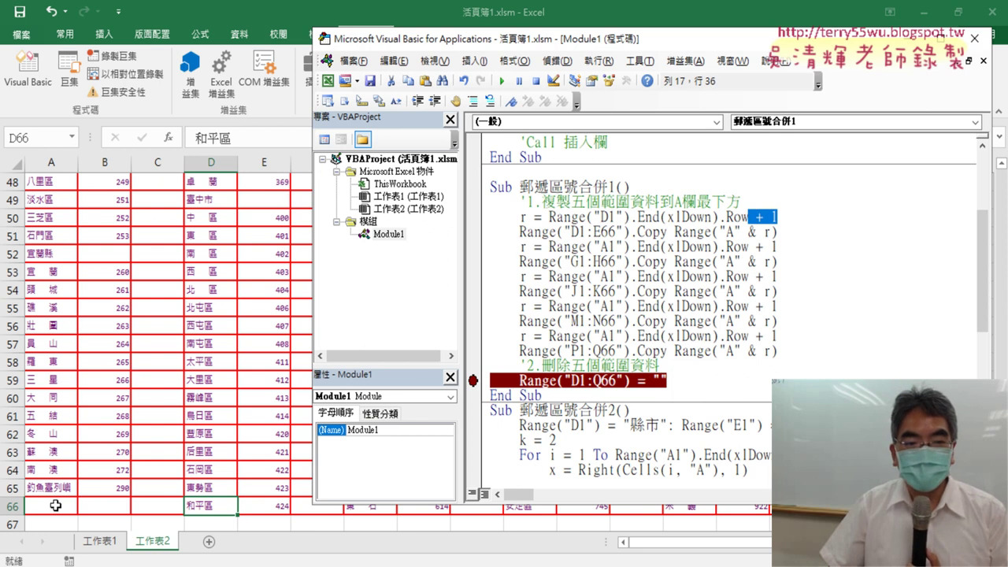
Start stepping through 郵遞區號合併1 with F8 to its first statement
left_click(782, 223)
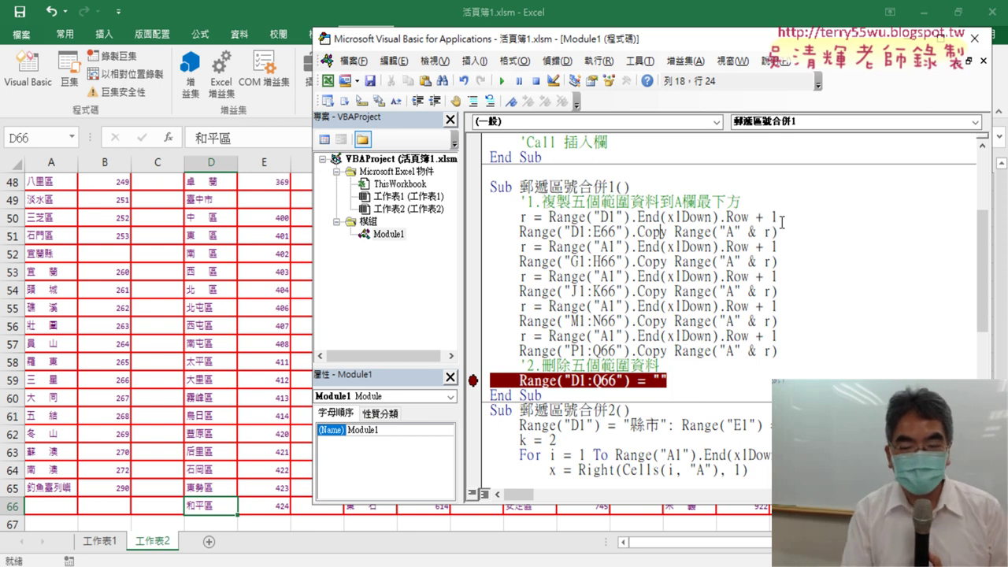
key("F8")
key("F8")
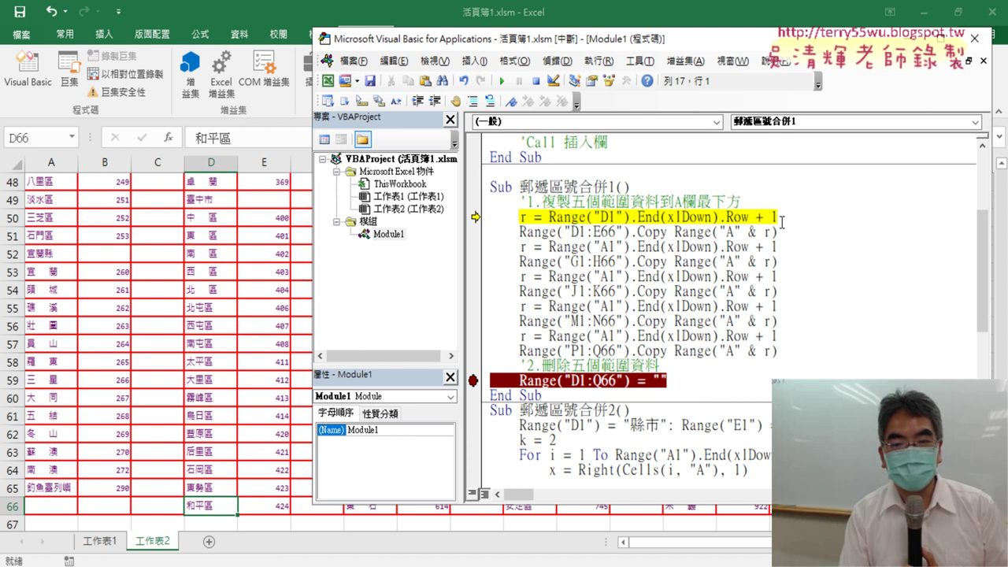
key("F8")
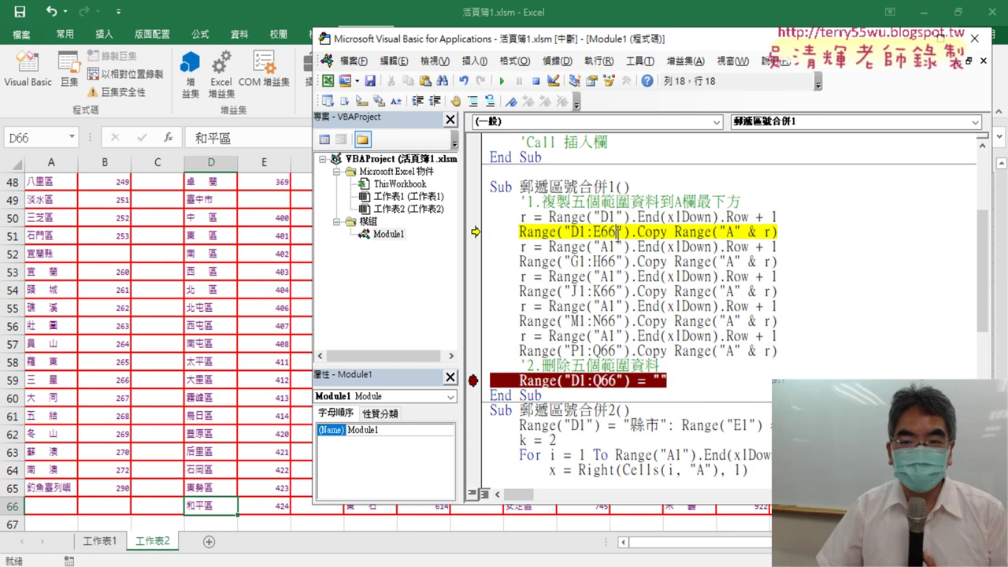
Review the D1:E66 copy line, then execute it so 新竹市 300 lands at row 67
left_click_drag(618, 231, 609, 231)
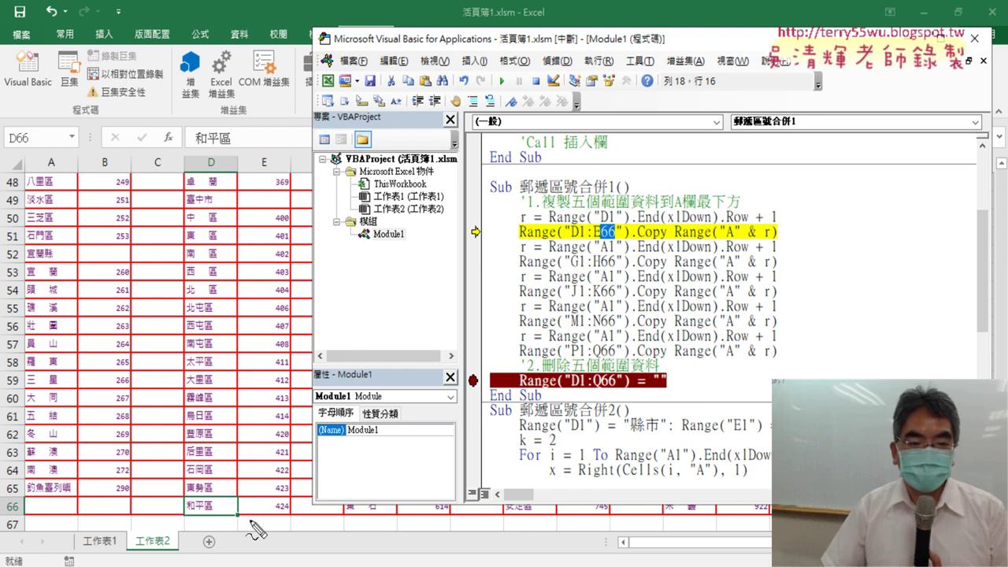
mouse_move(245, 516)
left_mouse_down()
mouse_move(189, 504)
mouse_move(169, 484)
mouse_move(92, 502)
left_mouse_up()
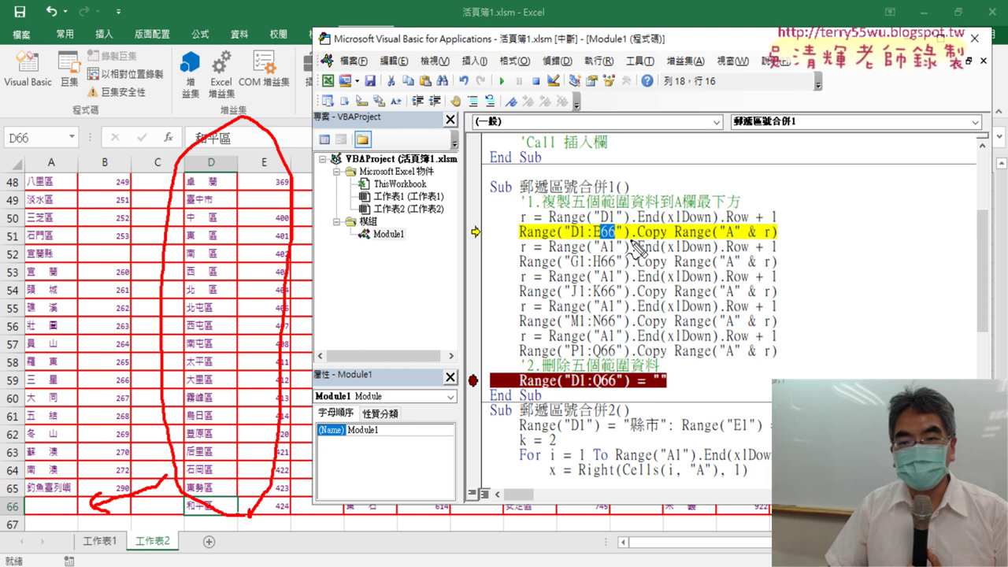
left_click_drag(631, 238, 670, 237)
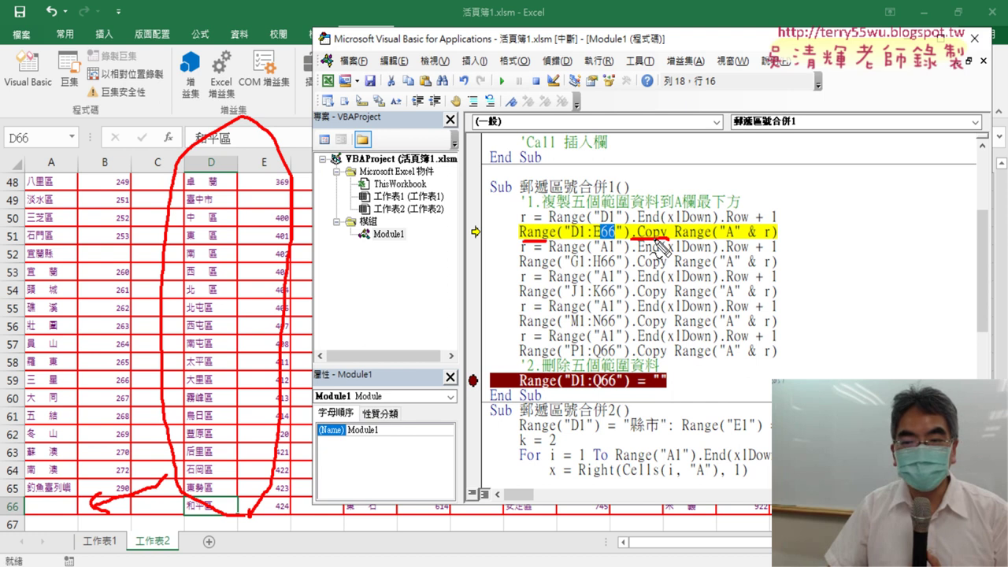
left_click_drag(670, 237, 778, 233)
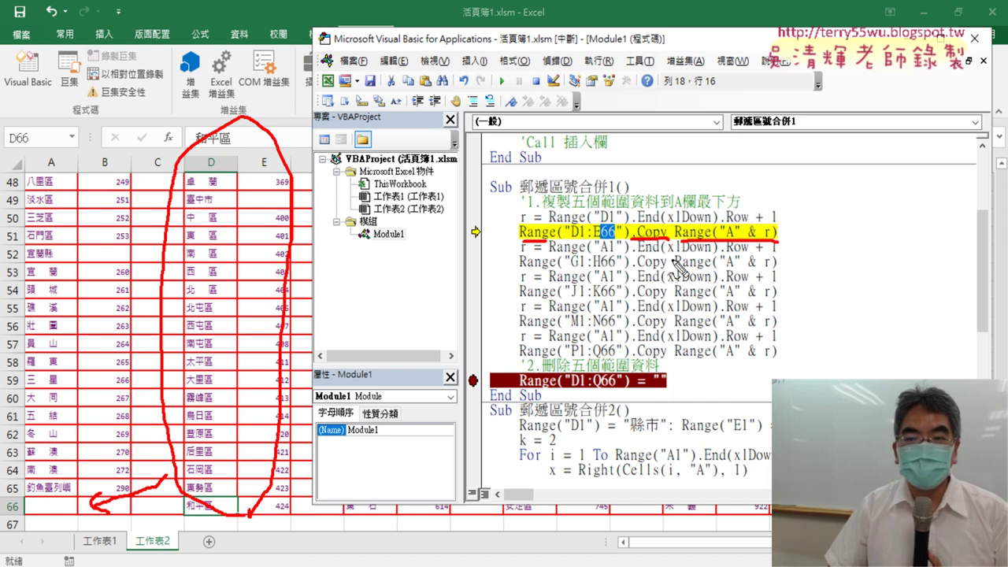
mouse_move(77, 518)
left_mouse_down()
mouse_move(49, 520)
mouse_move(79, 516)
left_mouse_up()
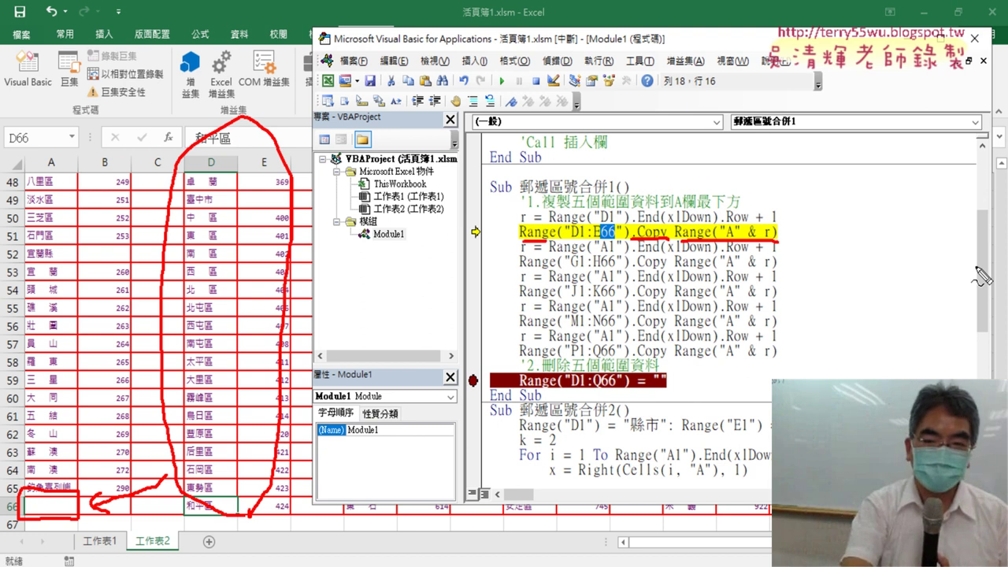
key("Escape")
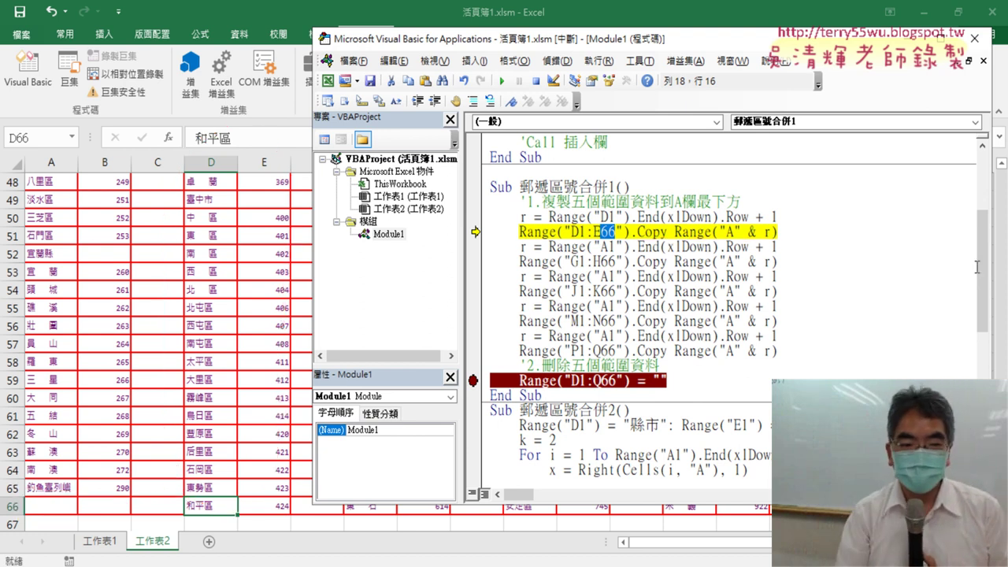
key("F8")
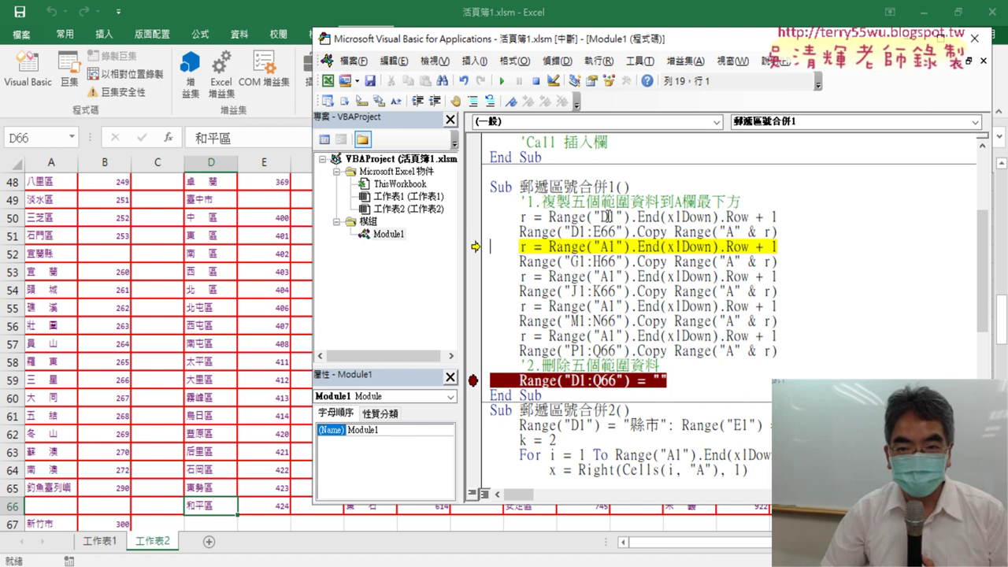
Restore Range("A1") in the lookup, move execution back and rerun so D1:E66 starts at row 66
left_click_drag(608, 218, 601, 218)
mouse_move(728, 215)
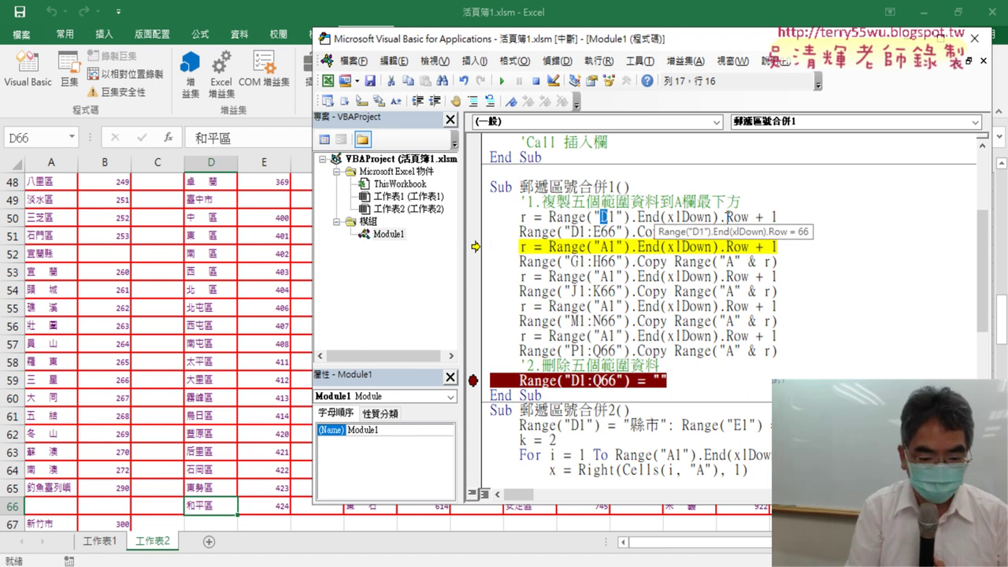
type("A")
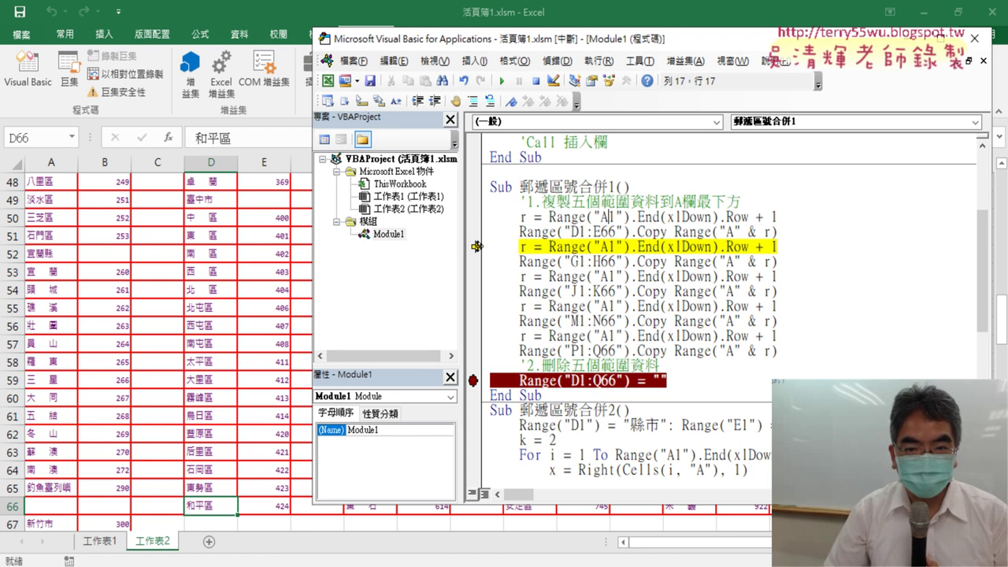
left_click_drag(486, 230, 476, 216)
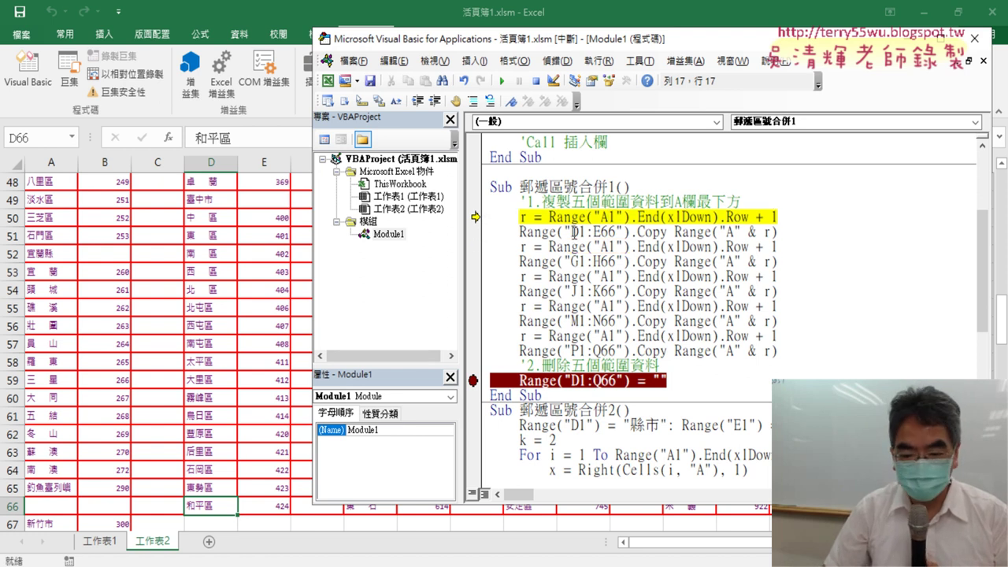
key("F8")
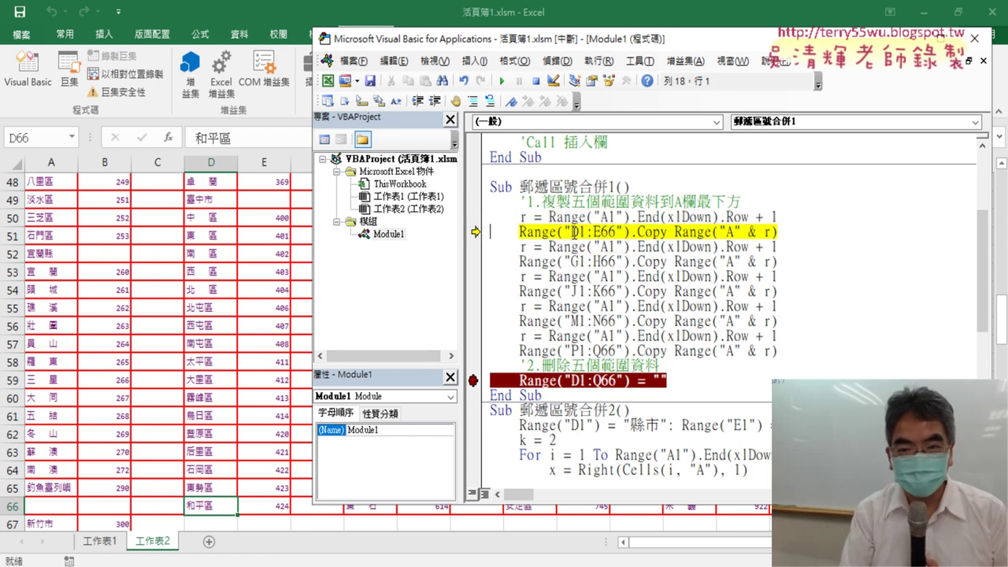
key("F8")
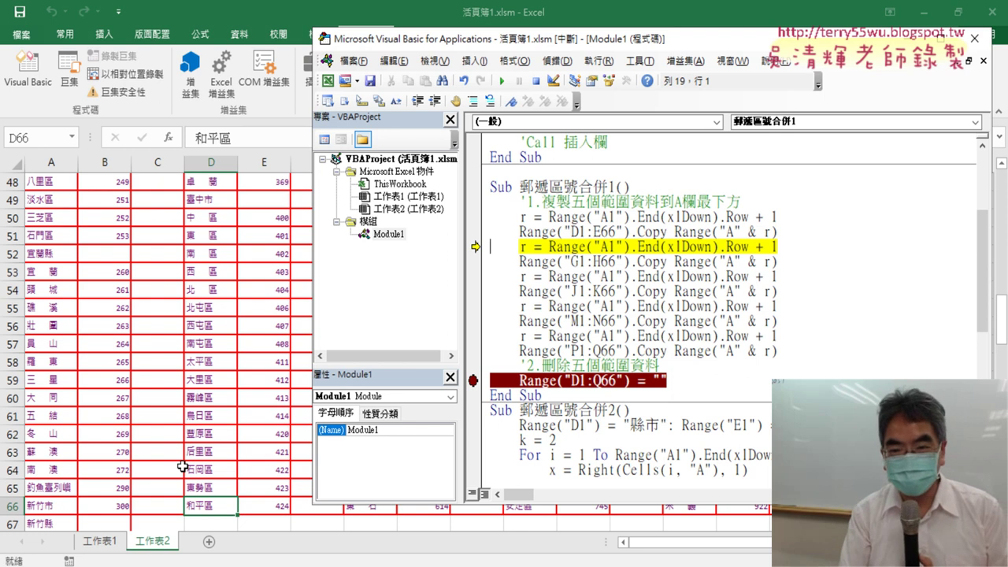
key("F8")
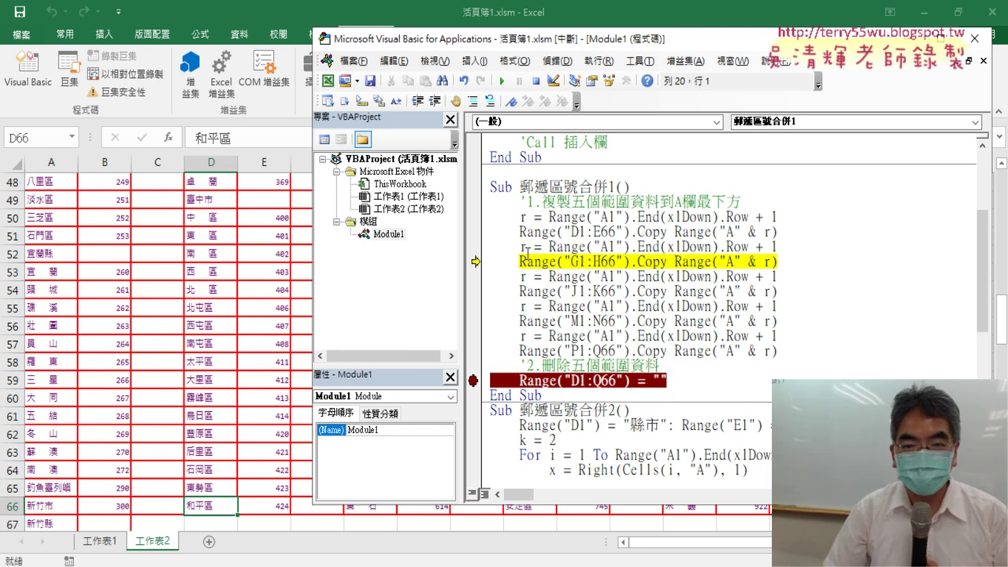
After checking the sheet, step through the G1:H66, J1:K66 through P1:Q66 block copies
left_click(39, 400)
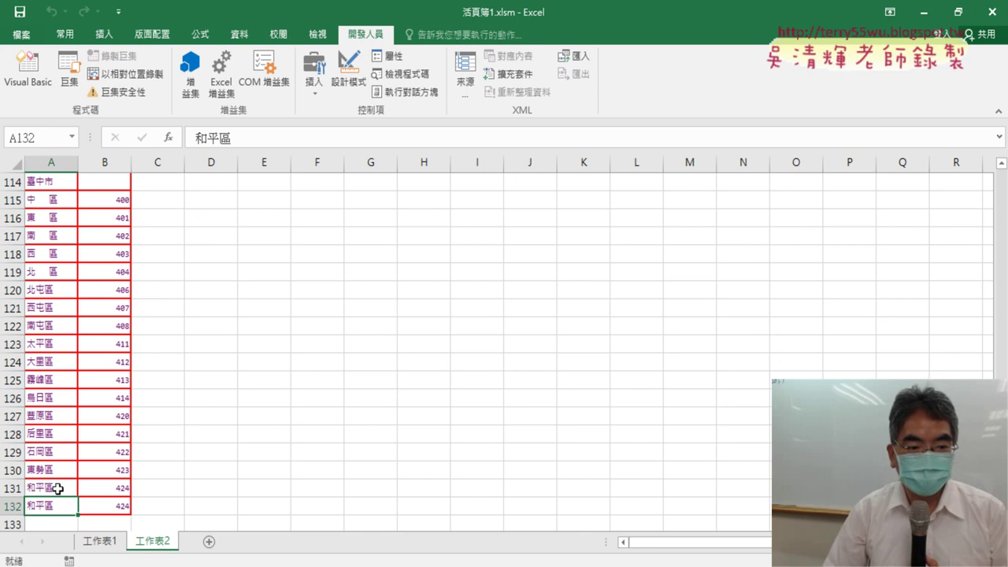
left_click(27, 69)
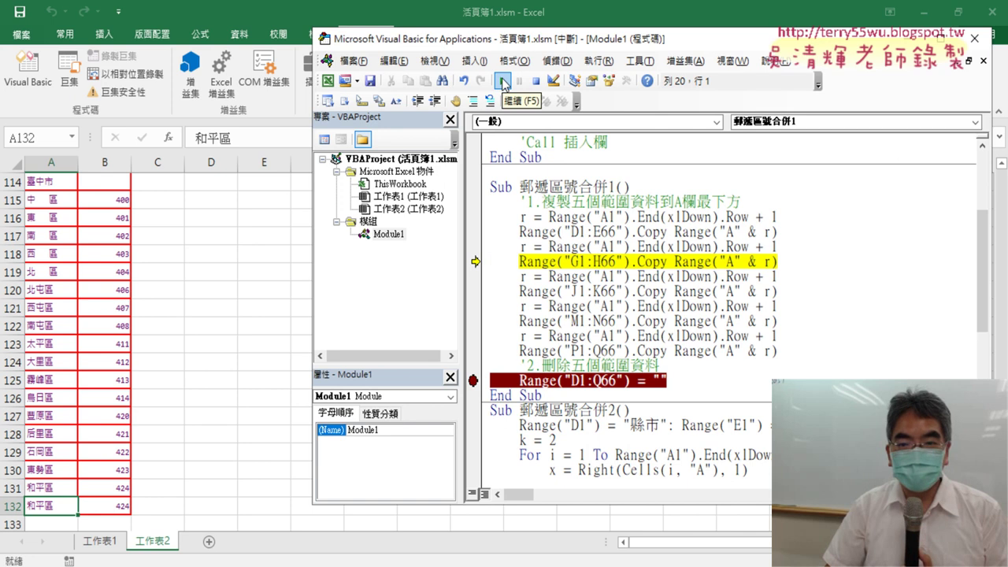
key("F8")
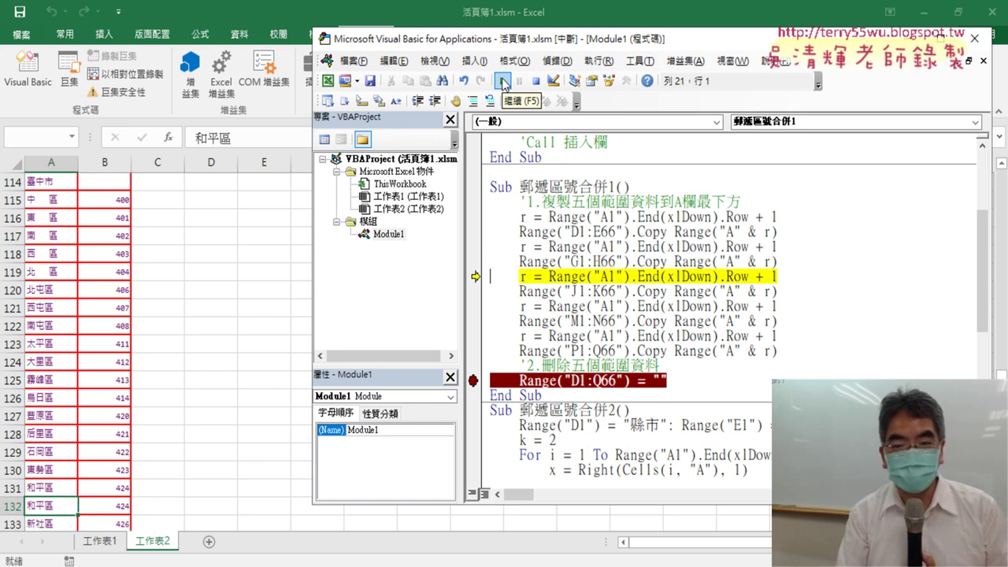
key("F8")
key("F8")
key("F8")
key("F8")
key("F8")
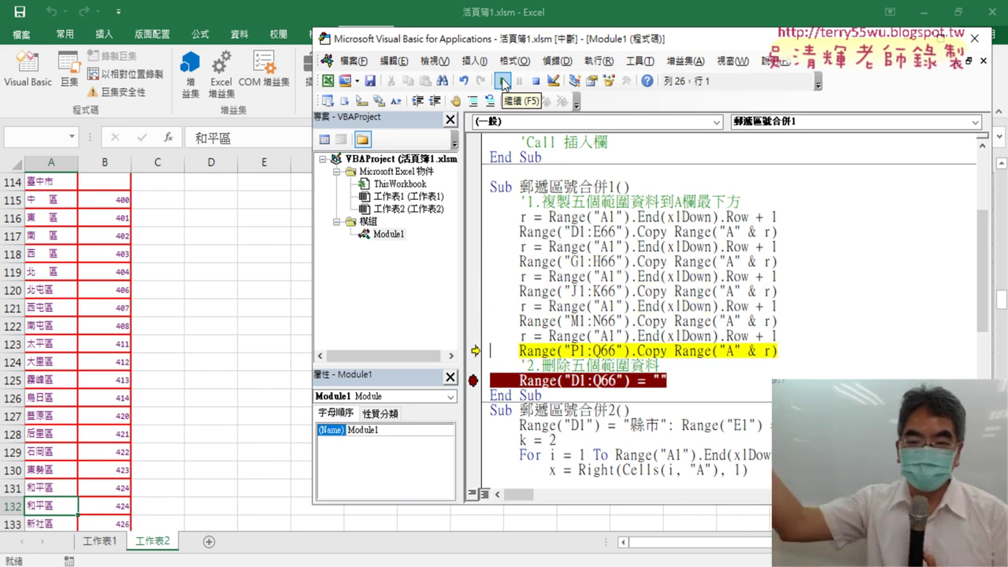
key("F8")
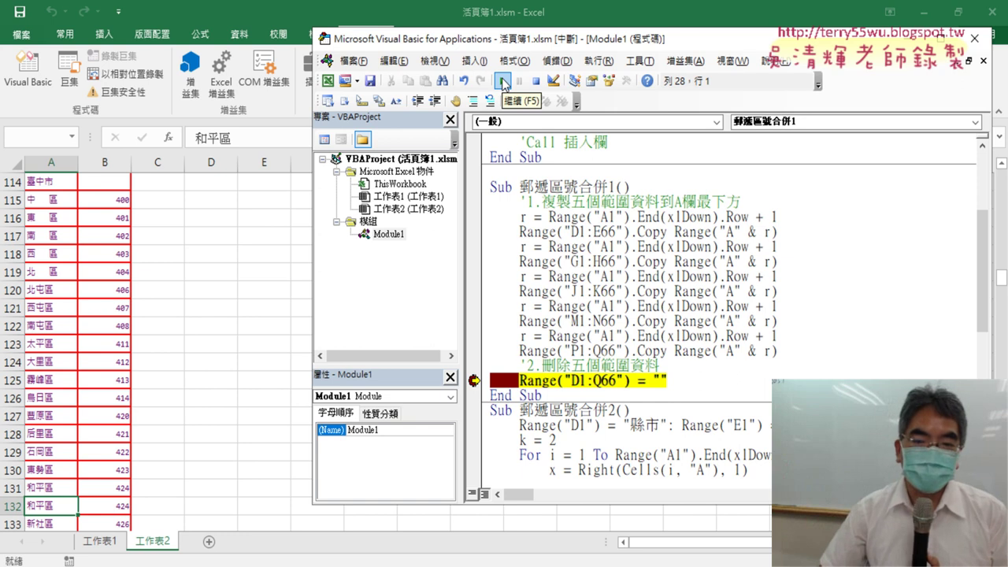
Inspect stacked column A from the top of the sheet, then go back to the macro
left_click(55, 380)
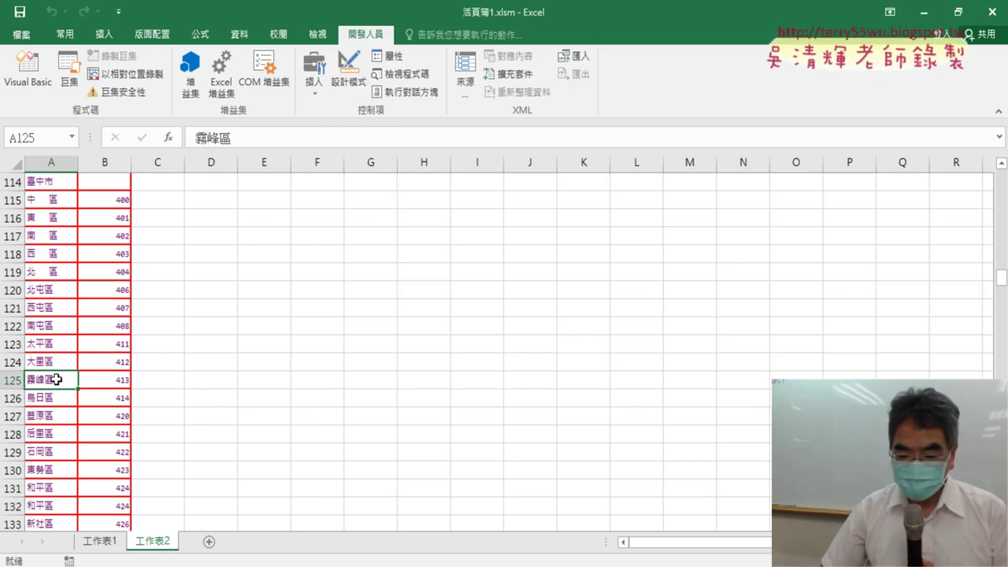
key("ctrl+Home")
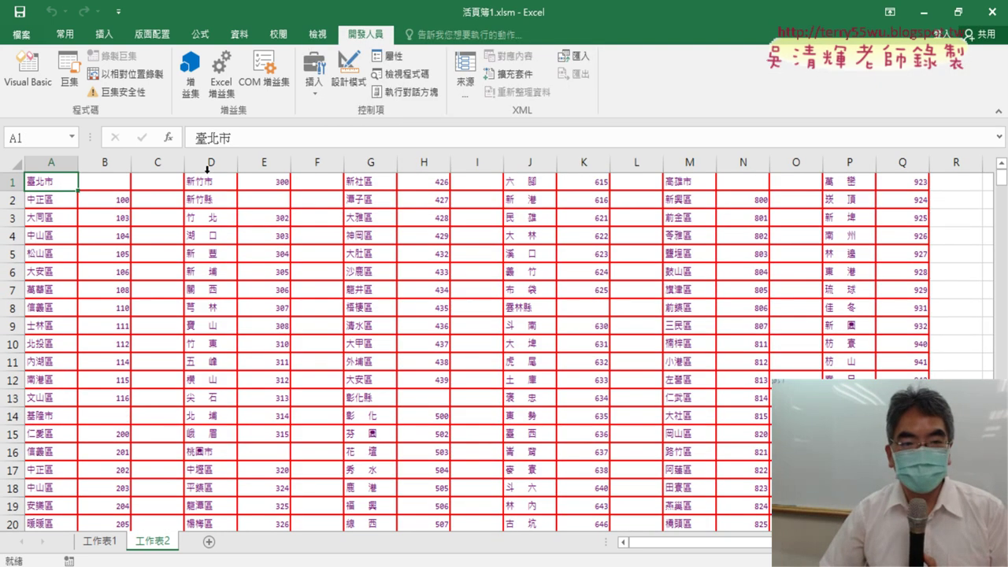
left_click(28, 71)
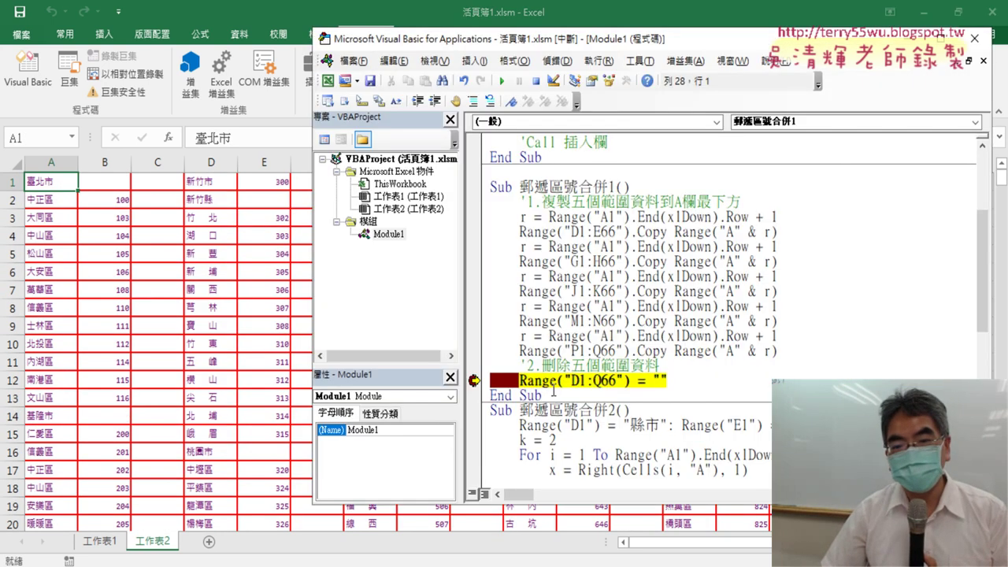
Step over Range("D1:Q66") = "" to blank the five blocks, then select the = "" text
left_click_drag(722, 44, 871, 25)
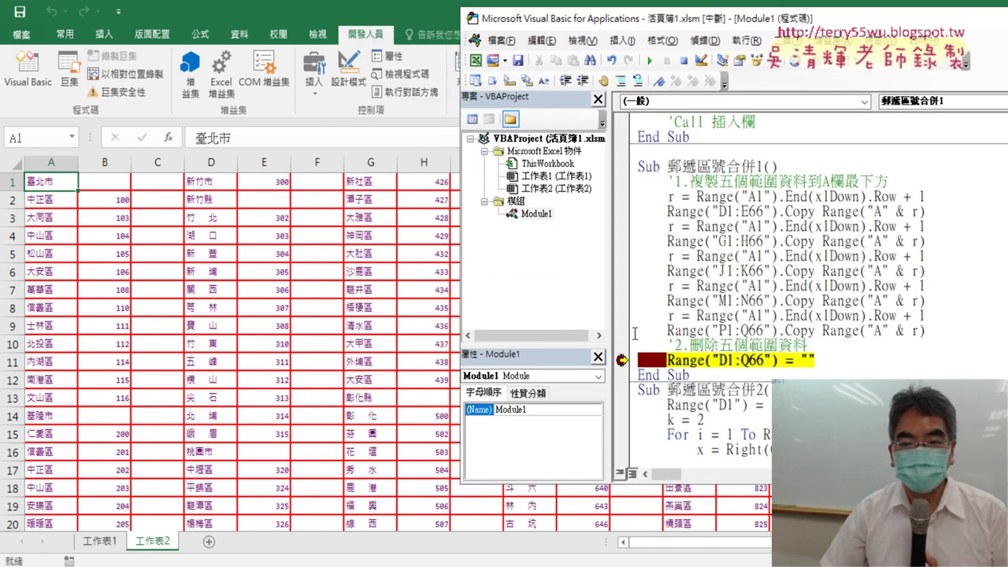
left_click_drag(871, 25, 505, 61)
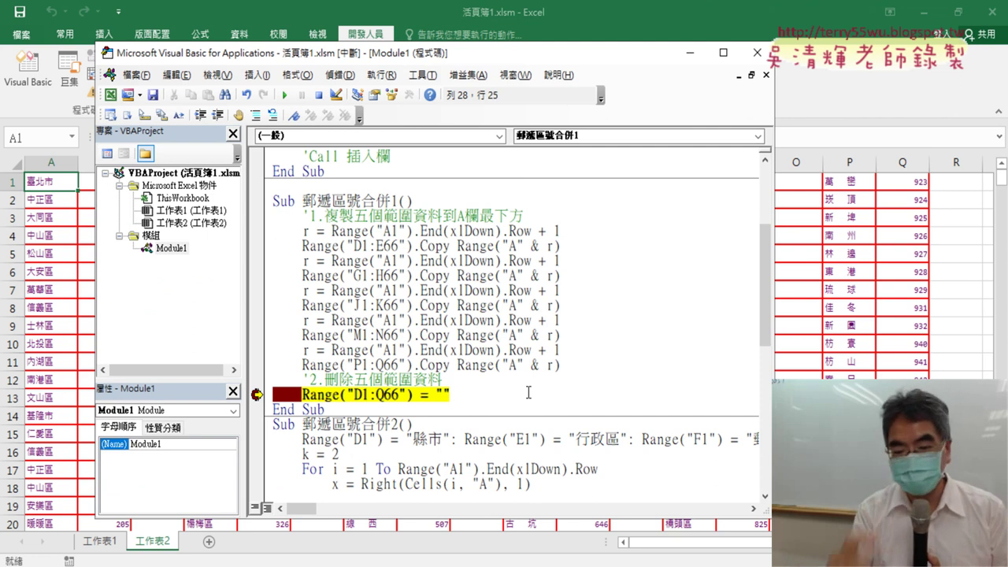
key("F8")
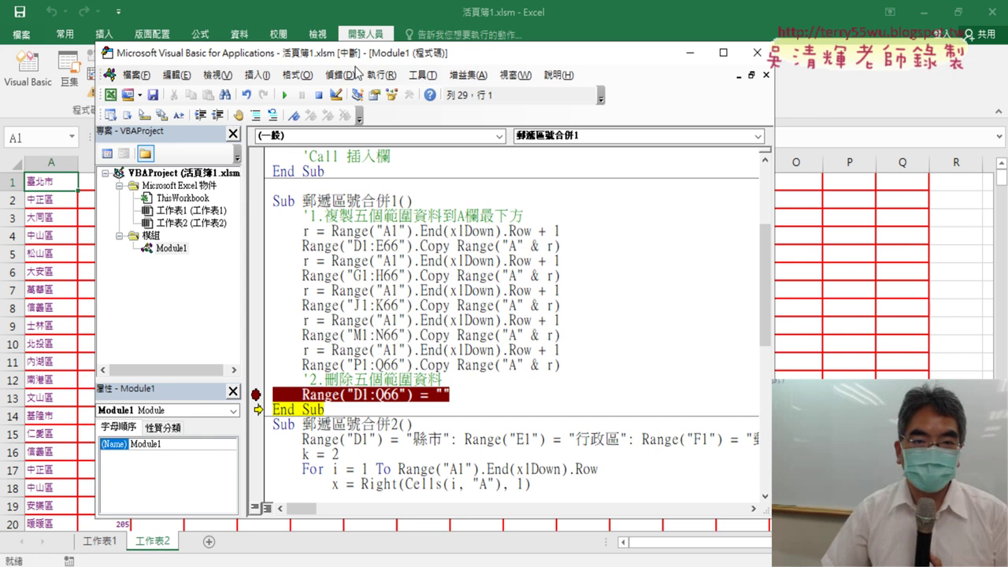
left_click_drag(362, 61, 599, 65)
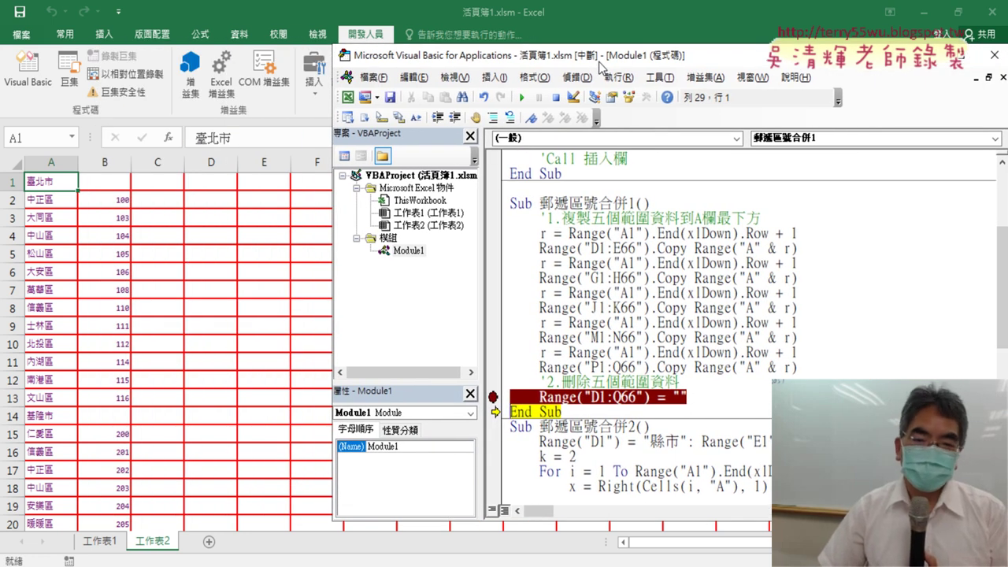
left_click_drag(600, 65, 485, 66)
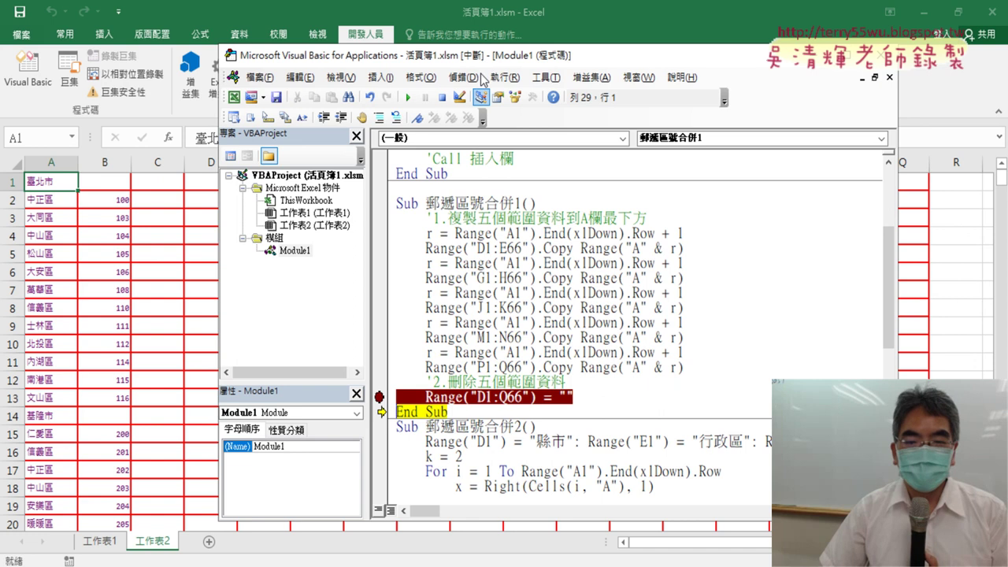
left_click_drag(537, 397, 620, 401)
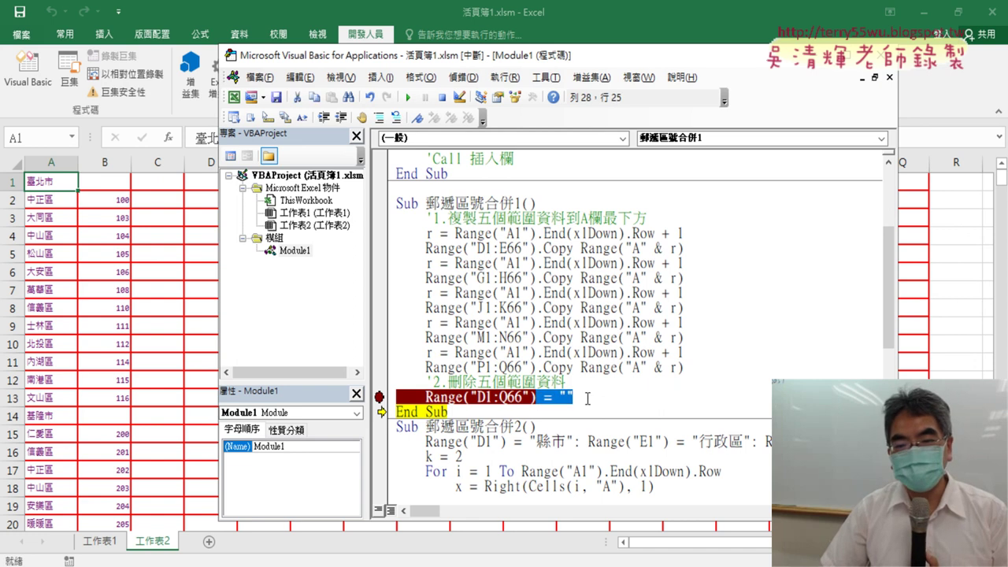
Change the line to Range("D1:Q66").Clear and rerun it to remove the red borders
type(".")
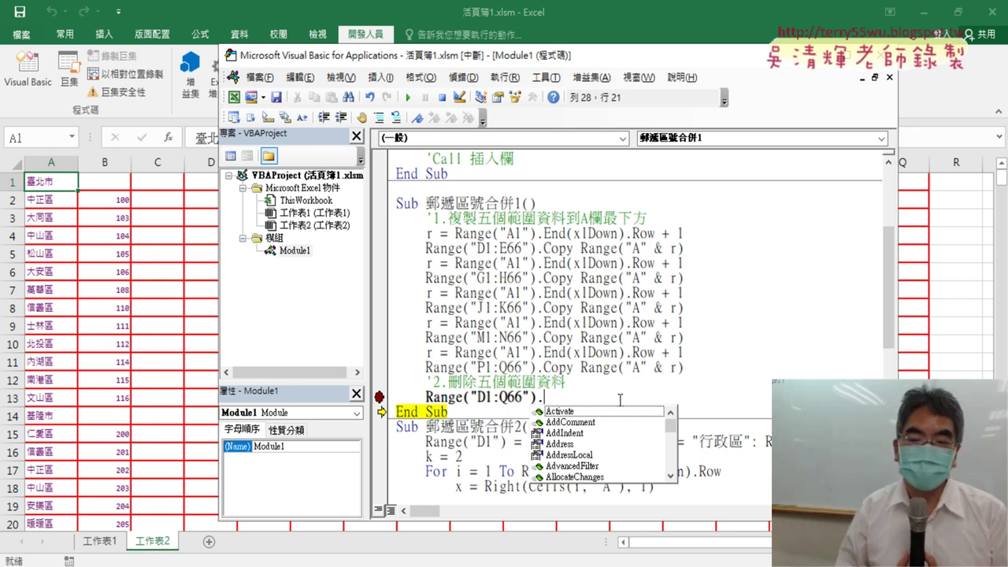
type("T")
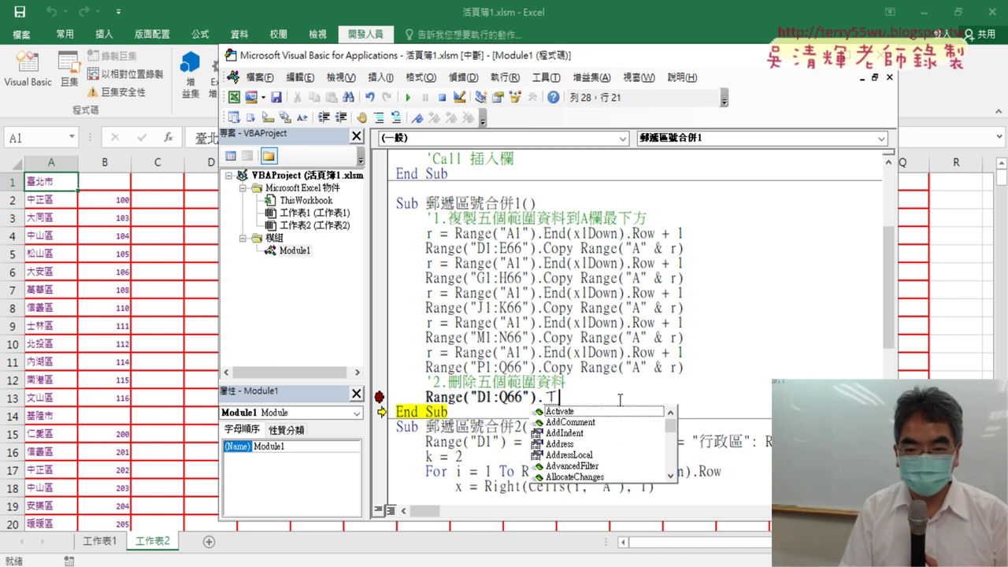
key("BackSpace")
type("c")
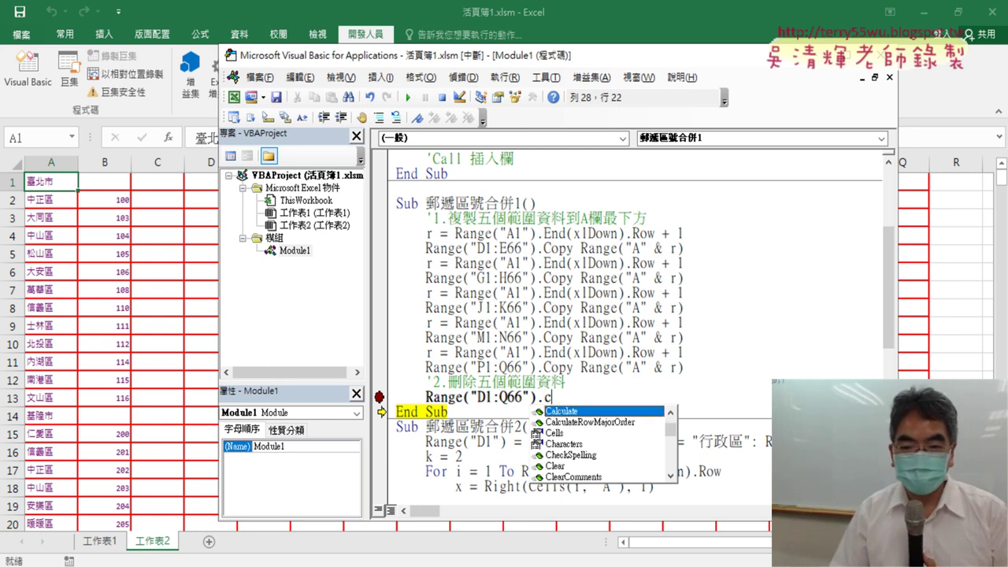
key("Down")
key("Down")
key("Down")
key("Down")
key("Down")
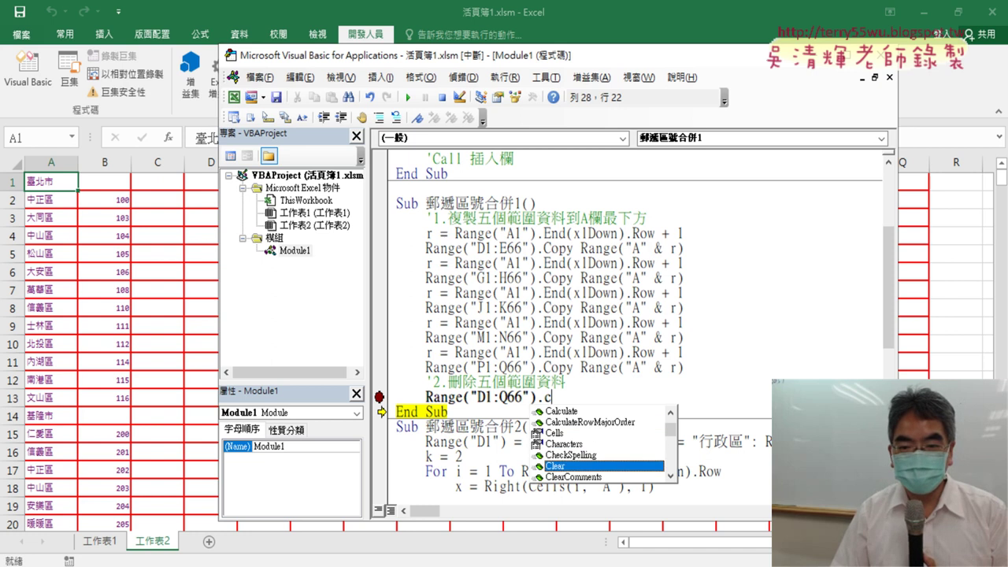
key("Down")
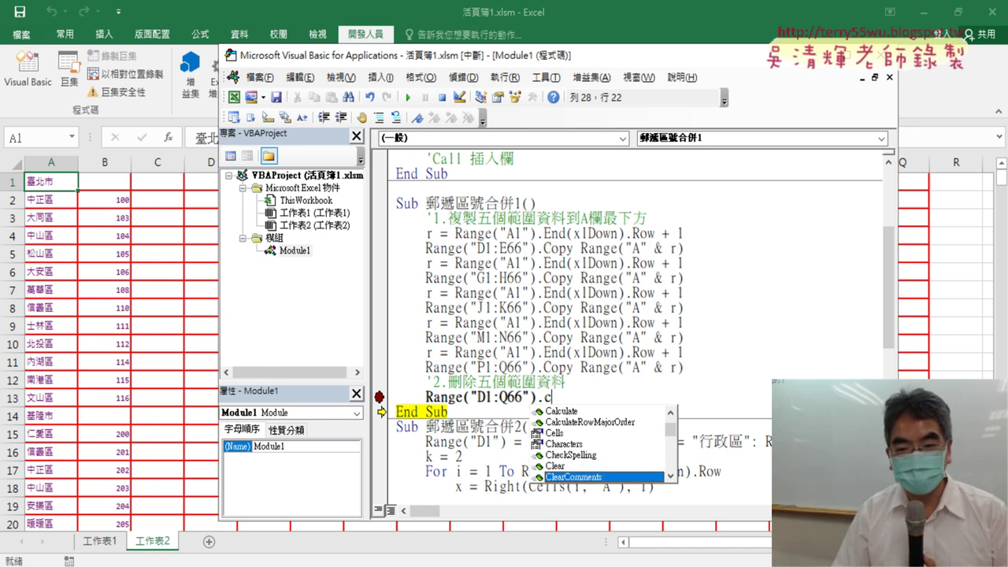
key("Down")
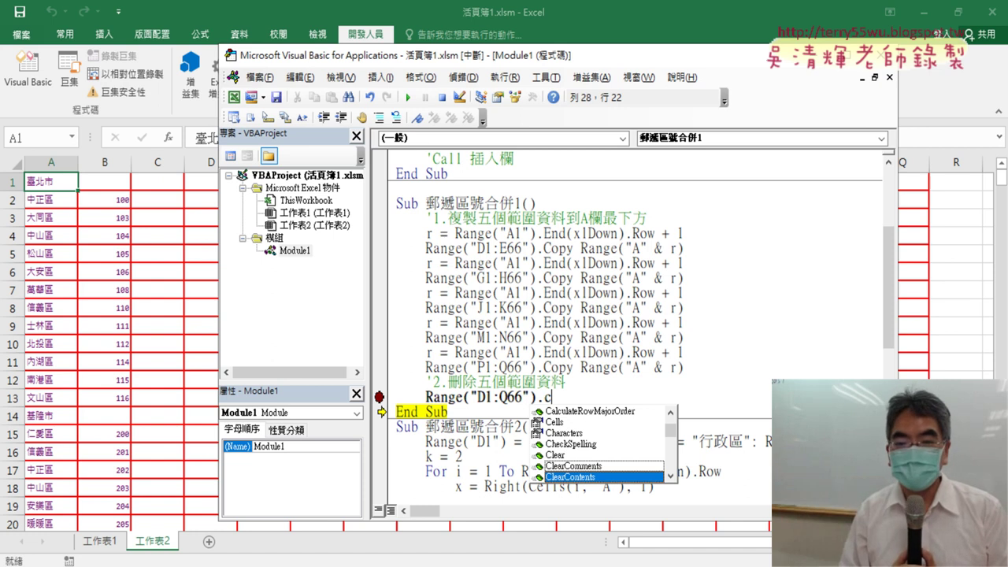
key("Up")
key("Up")
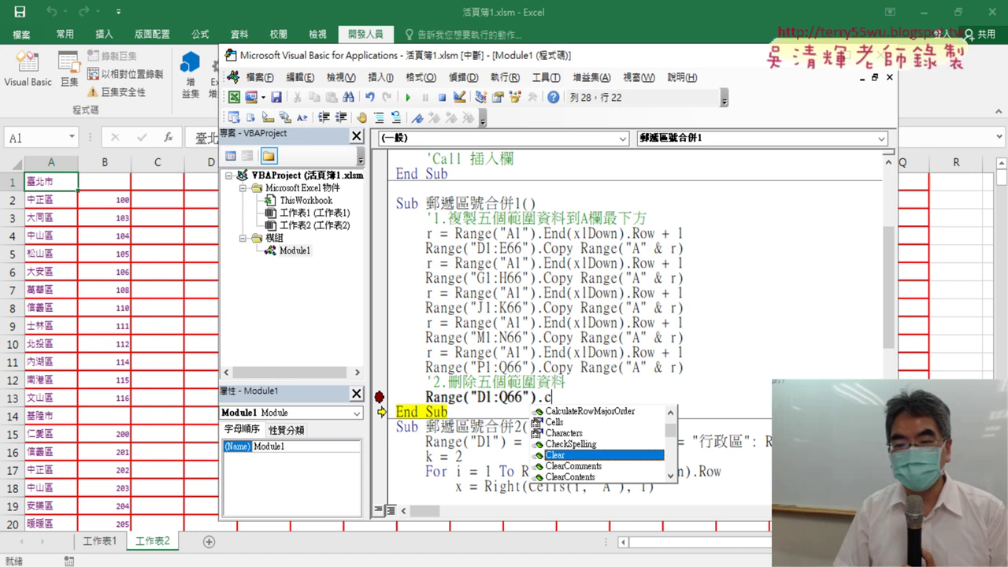
key("space")
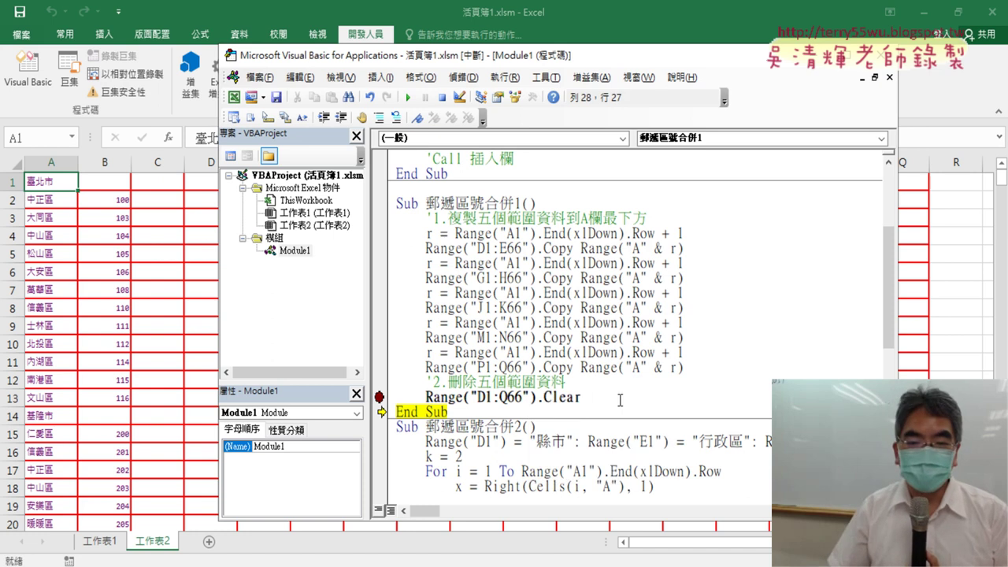
left_click_drag(383, 410, 380, 396)
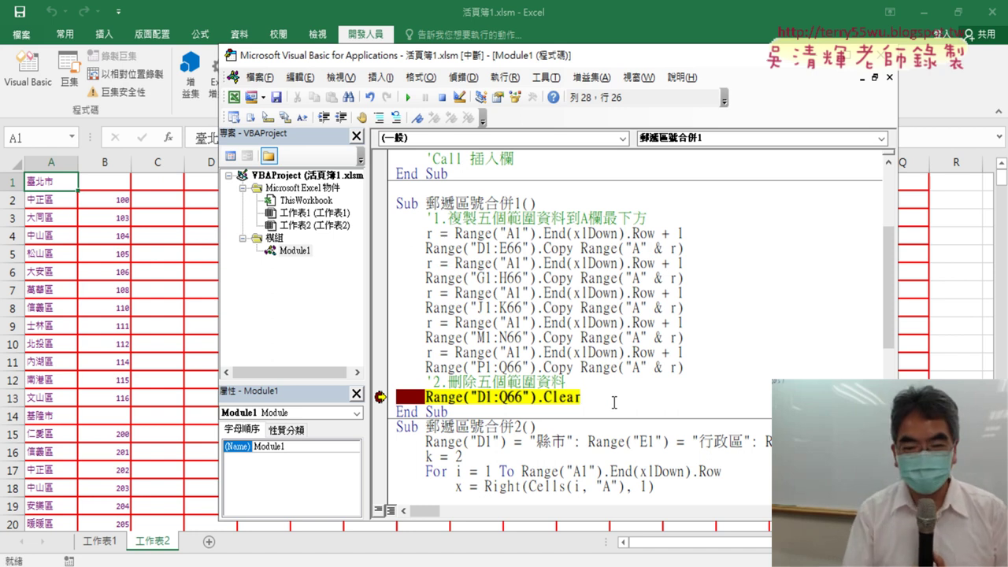
key("F8")
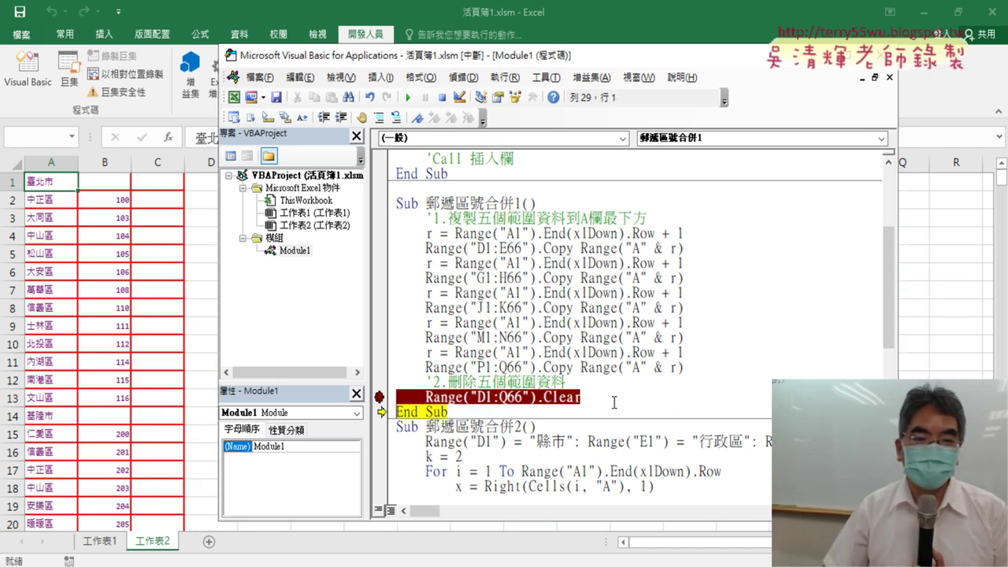
Scroll through the worksheet to check what the Clear line left behind
left_click(200, 218)
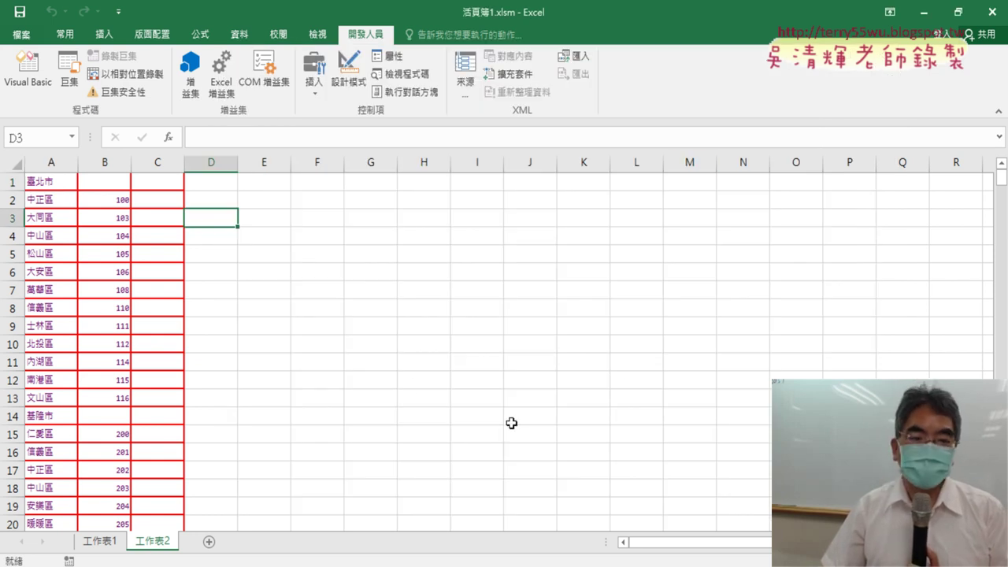
scroll(411, 385, "down", 5)
scroll(412, 385, "down", 4)
scroll(412, 384, "down", 9)
scroll(411, 383, "down", 4)
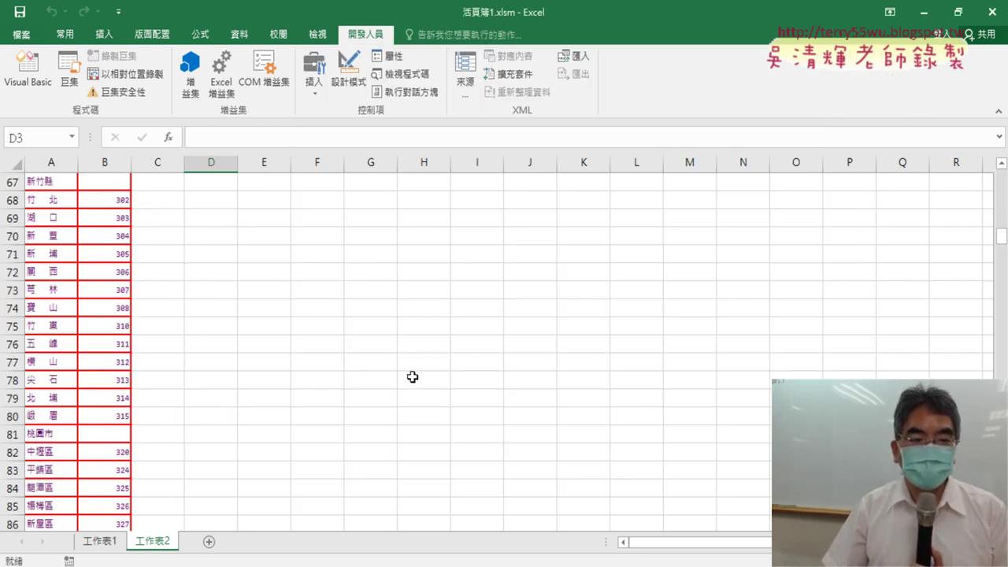
scroll(412, 377, "up", 4)
scroll(411, 377, "up", 9)
scroll(411, 376, "up", 4)
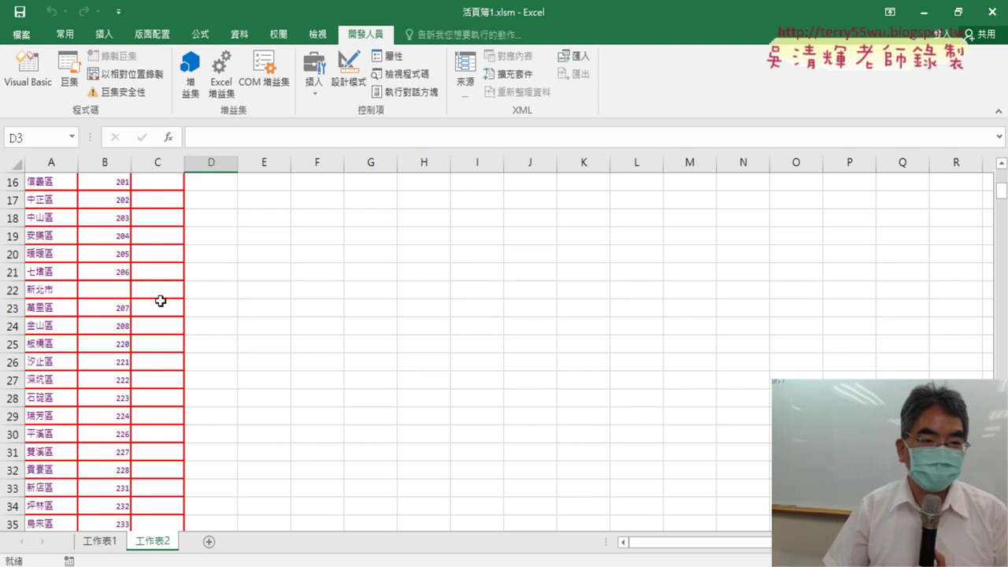
Change the range to C1:Q66, rerun the Clear line, and return to the sheet
left_click(28, 69)
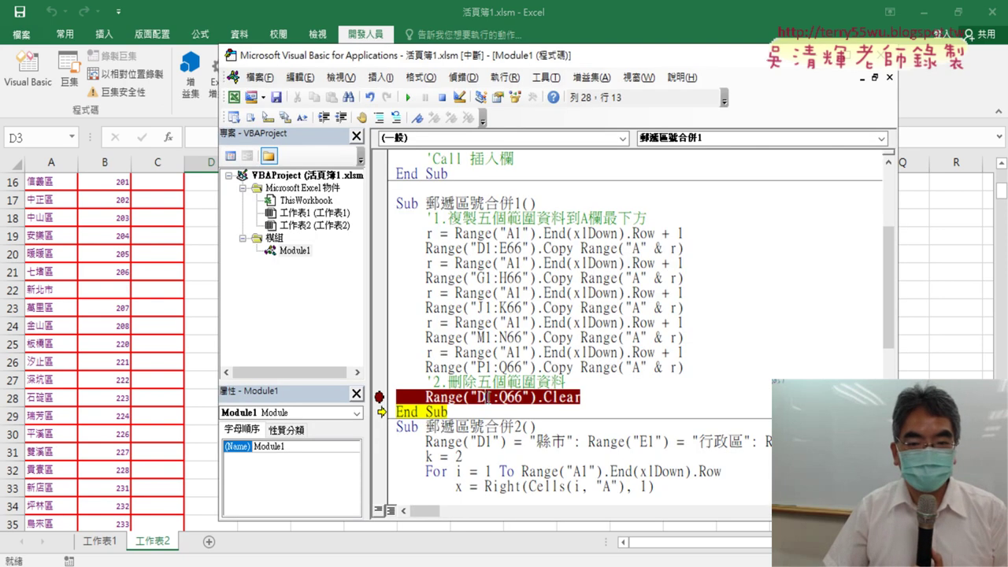
type("C")
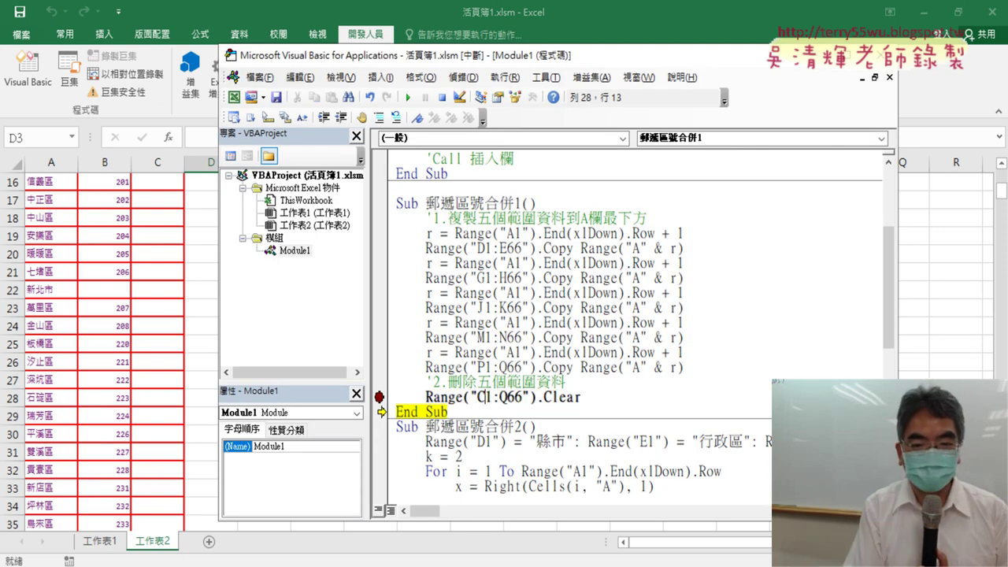
left_click(381, 412)
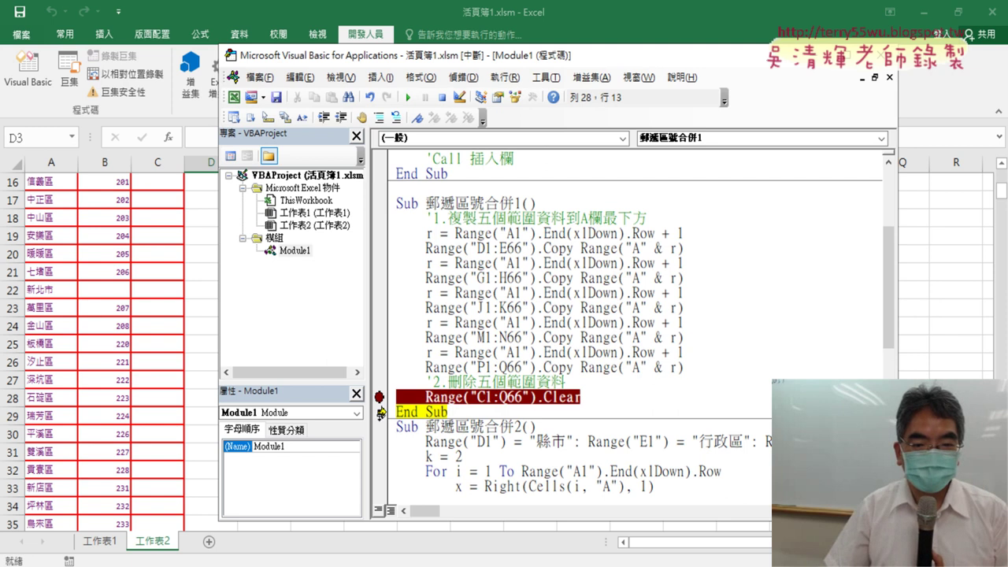
left_click_drag(382, 411, 381, 397)
key("F8")
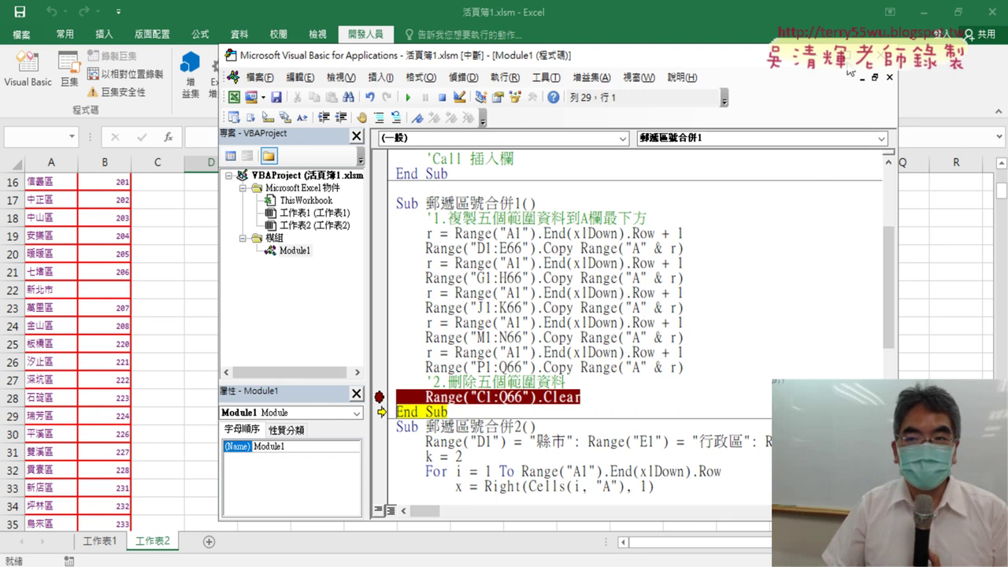
key("alt+F11")
scroll(288, 336, "up", 5)
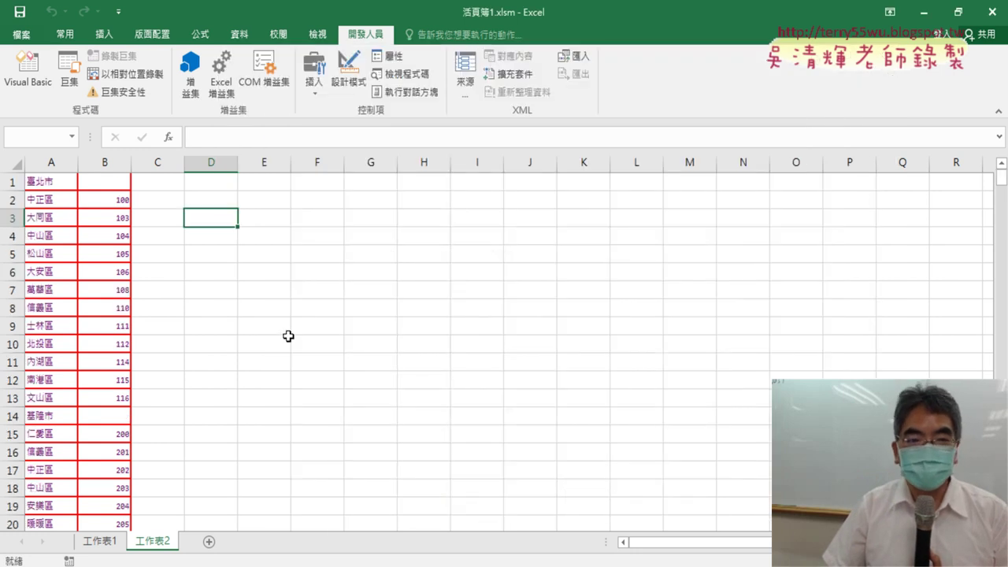
left_click(204, 182)
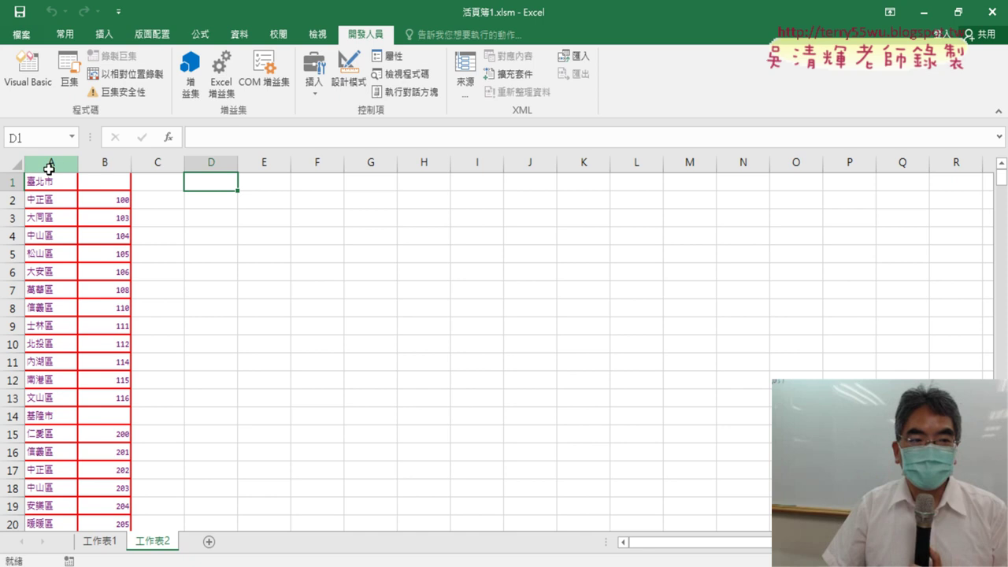
left_click_drag(51, 163, 106, 165)
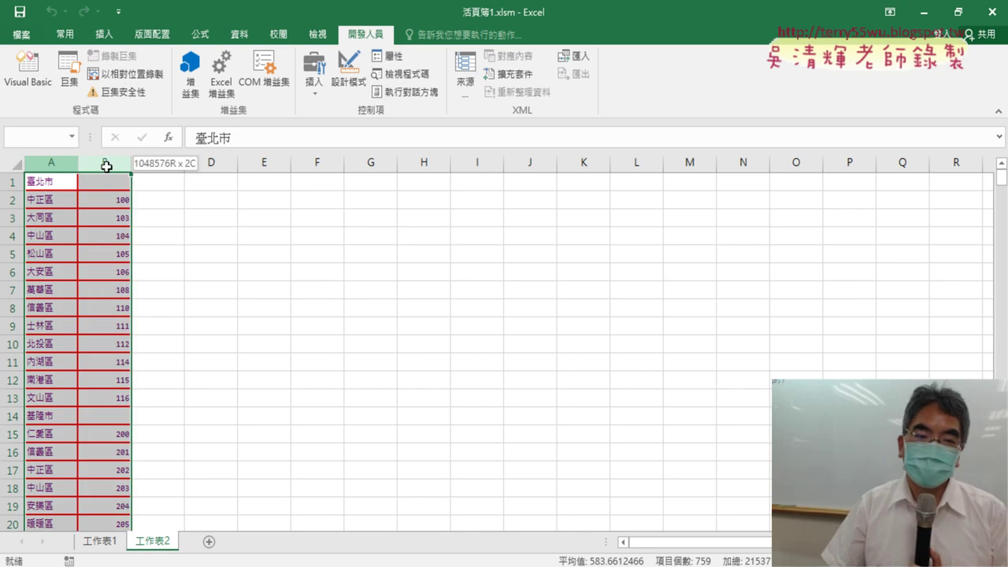
left_click(218, 186)
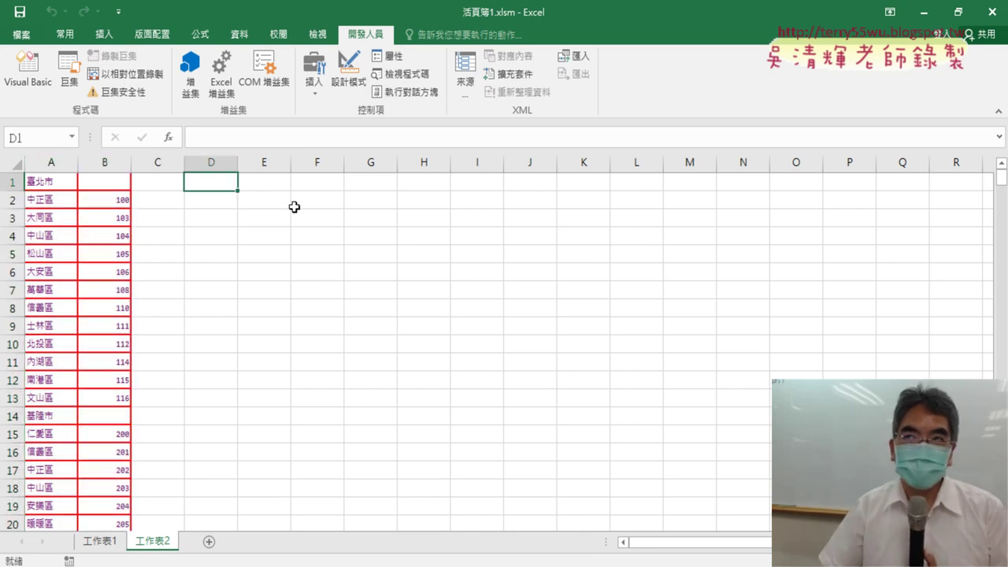
left_click_drag(52, 162, 103, 162)
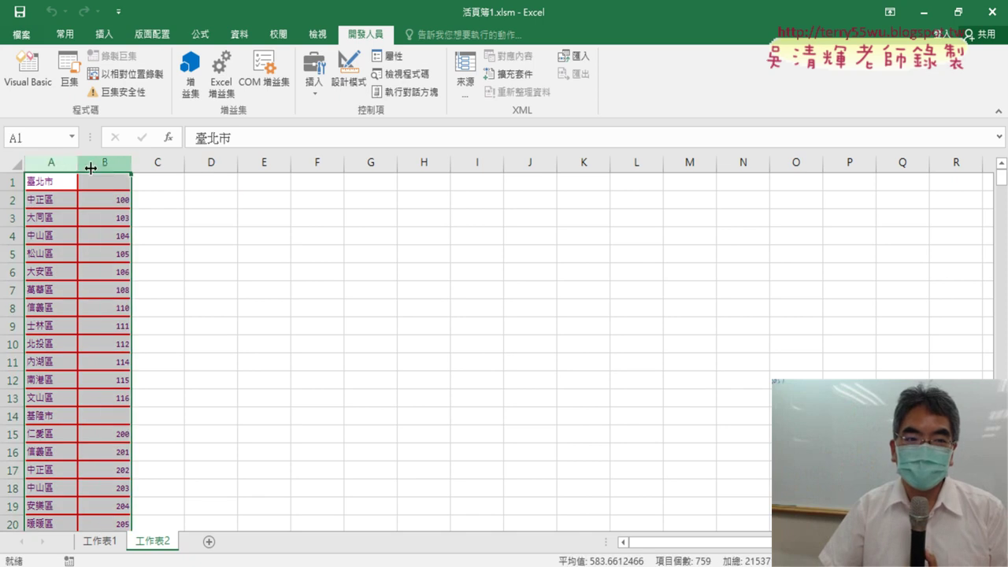
left_click(229, 186)
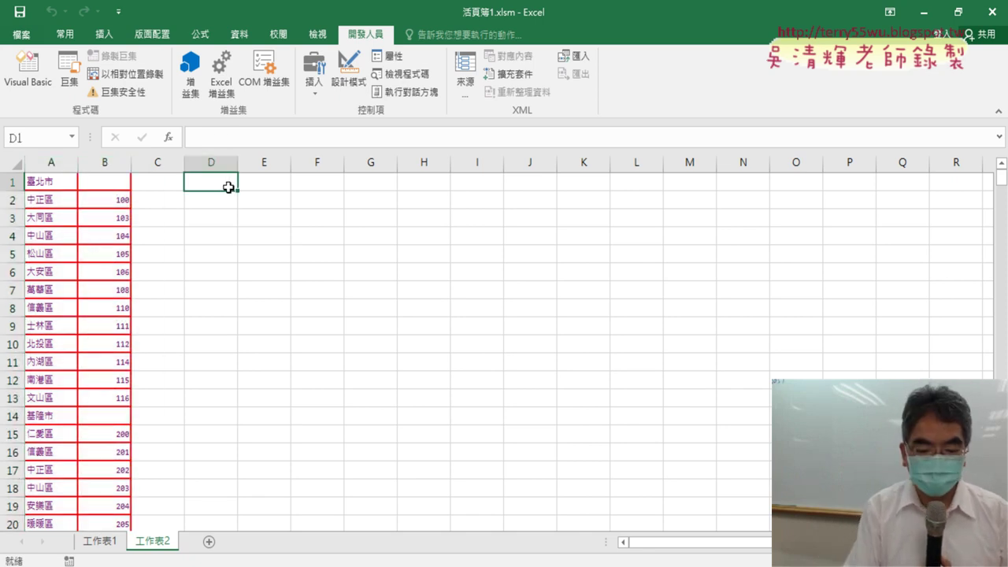
Type the headers 縣市 in D1, 區 in E1 and 郵遞區號 in F1
type("ce")
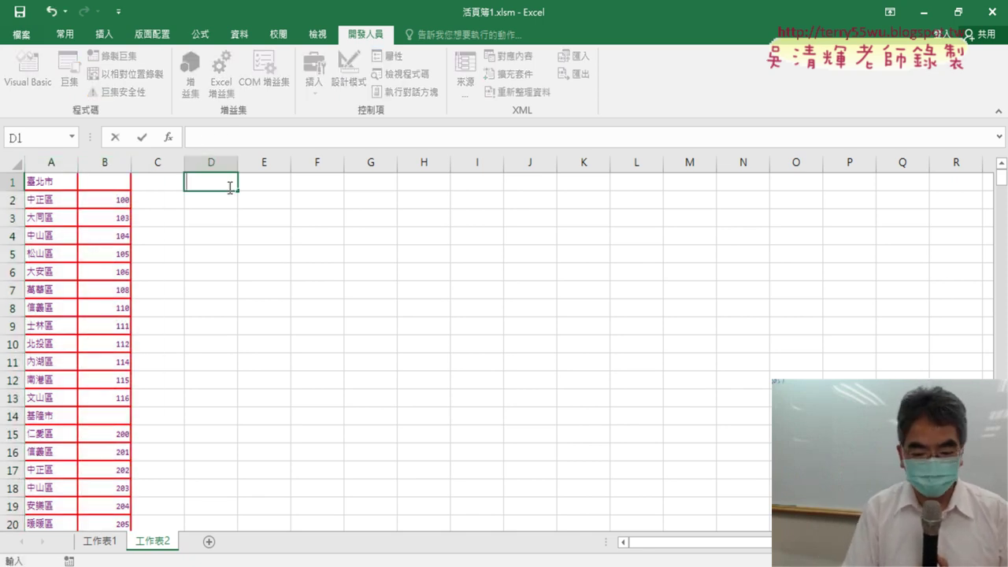
type("縣")
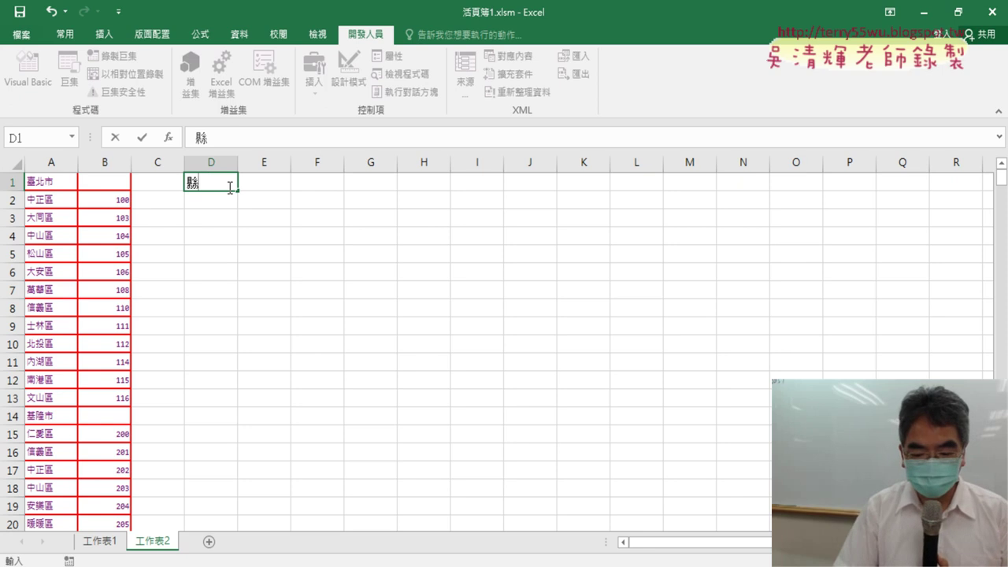
type("市")
key("Tab")
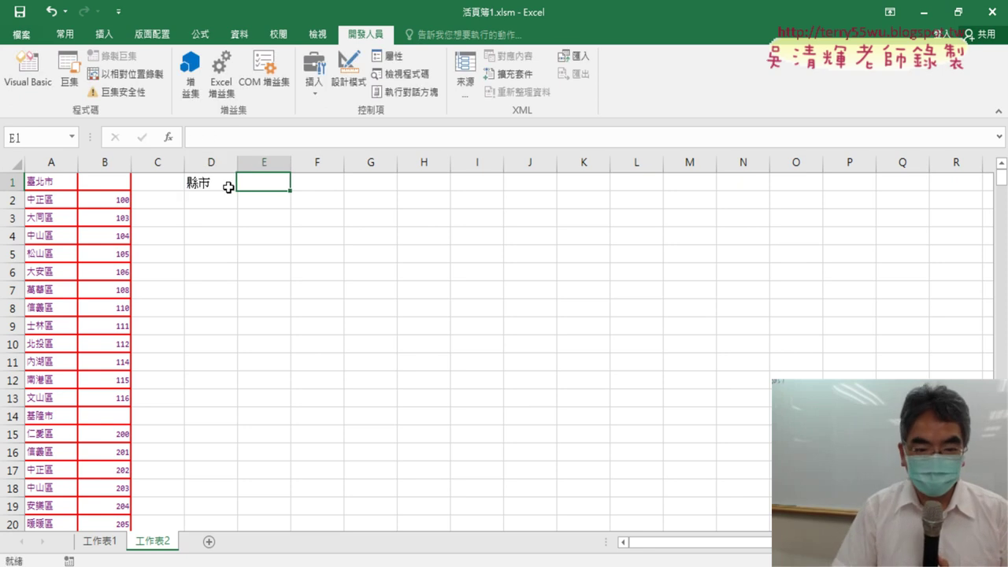
type("區")
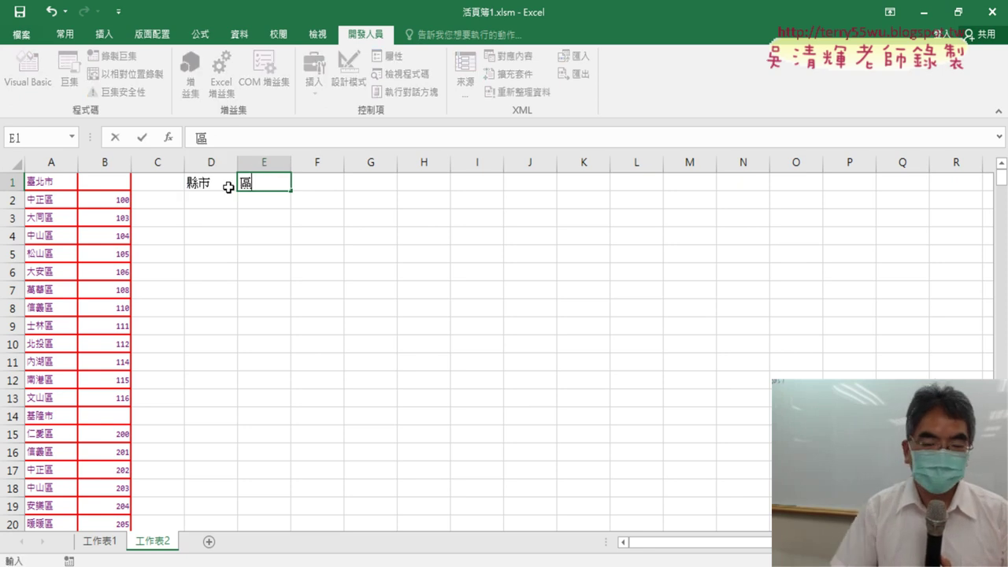
key("Tab")
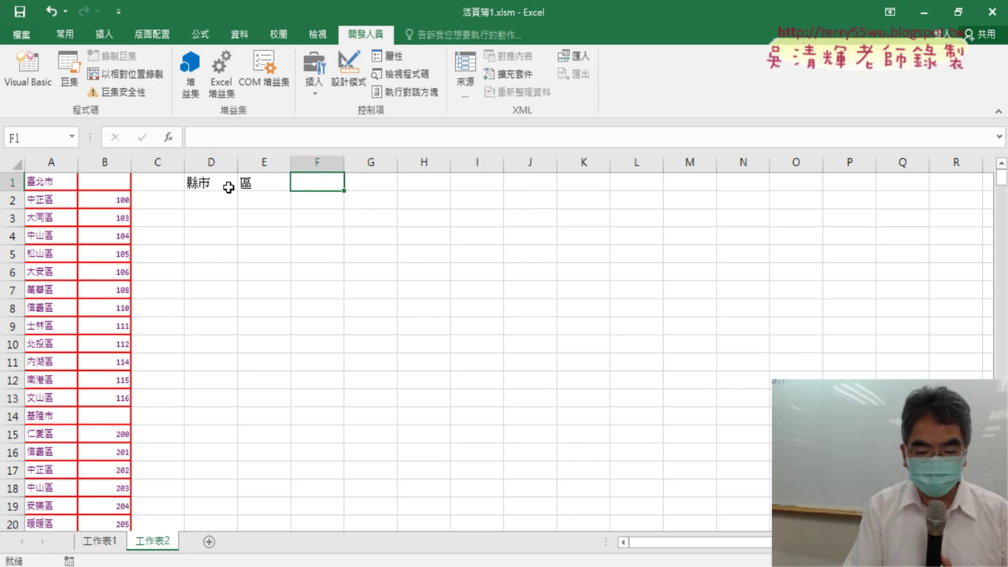
type("ㄧㄡ6")
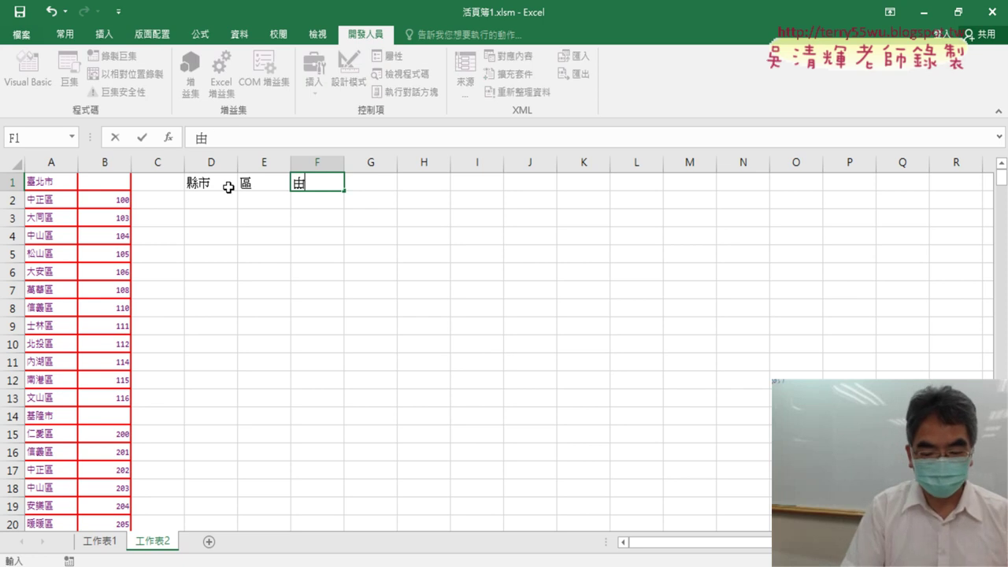
type("4")
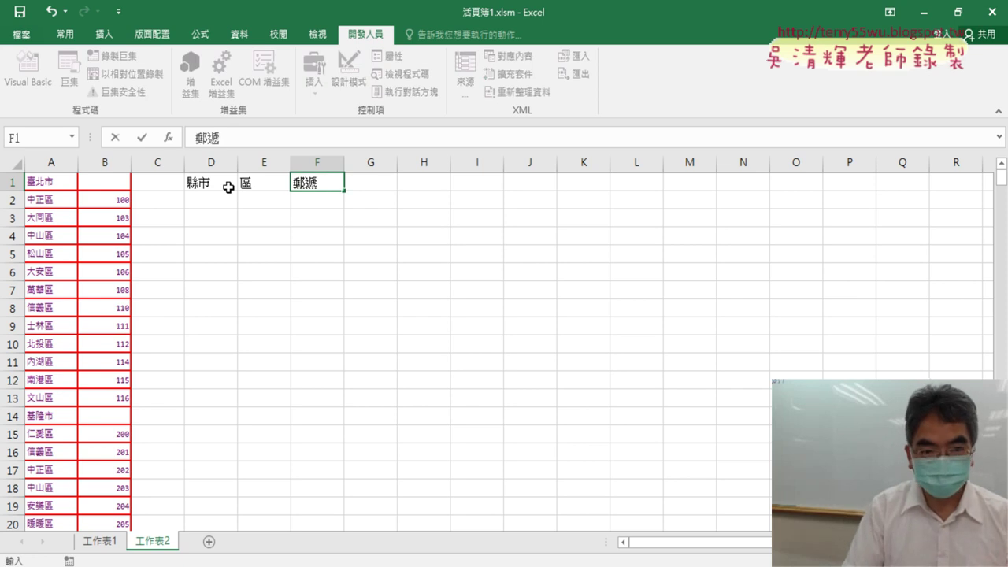
key("space")
type("ㄏㄠ")
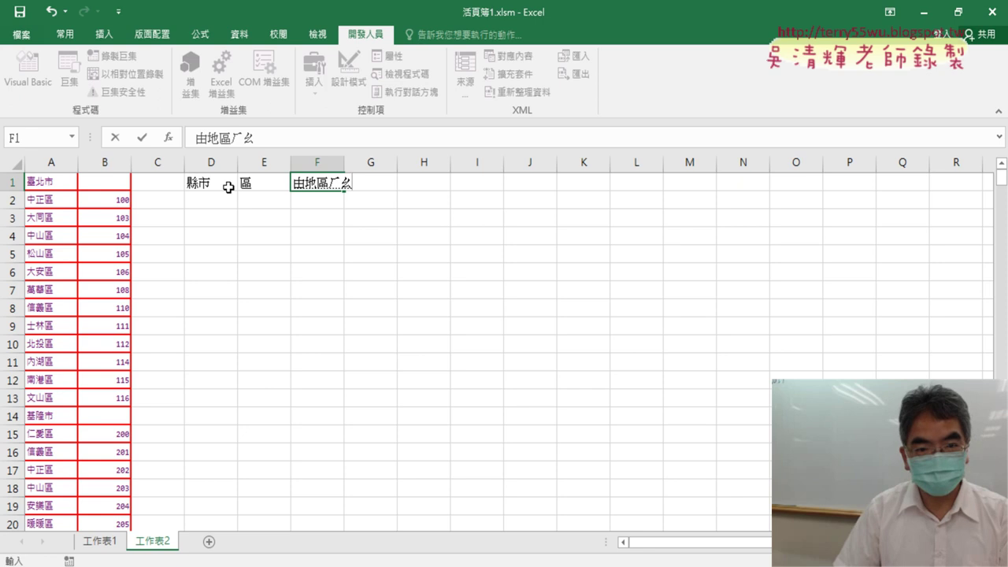
type("4")
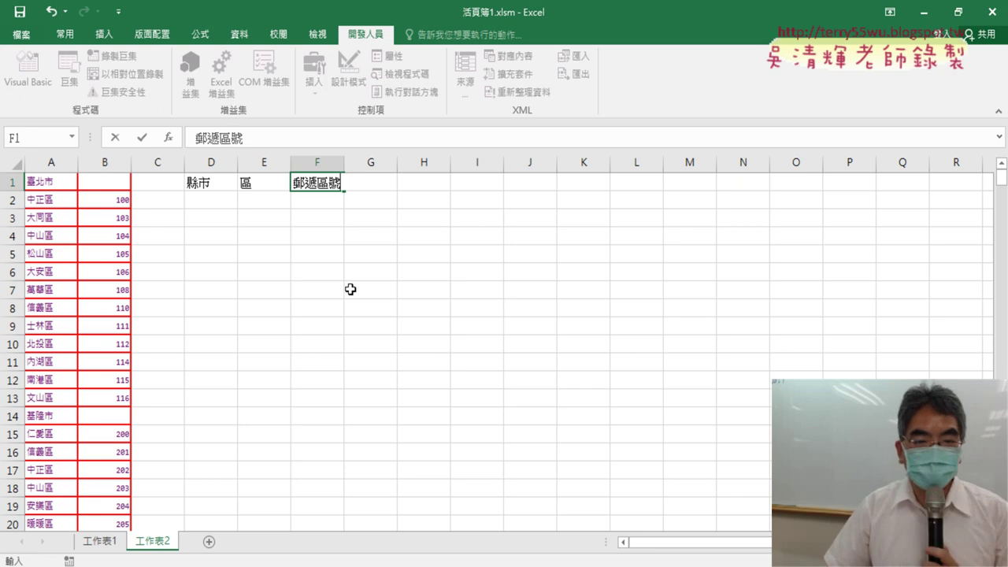
left_click(350, 289)
Copy the city name 臺北市 from A1 into D2
left_click_drag(50, 163, 100, 163)
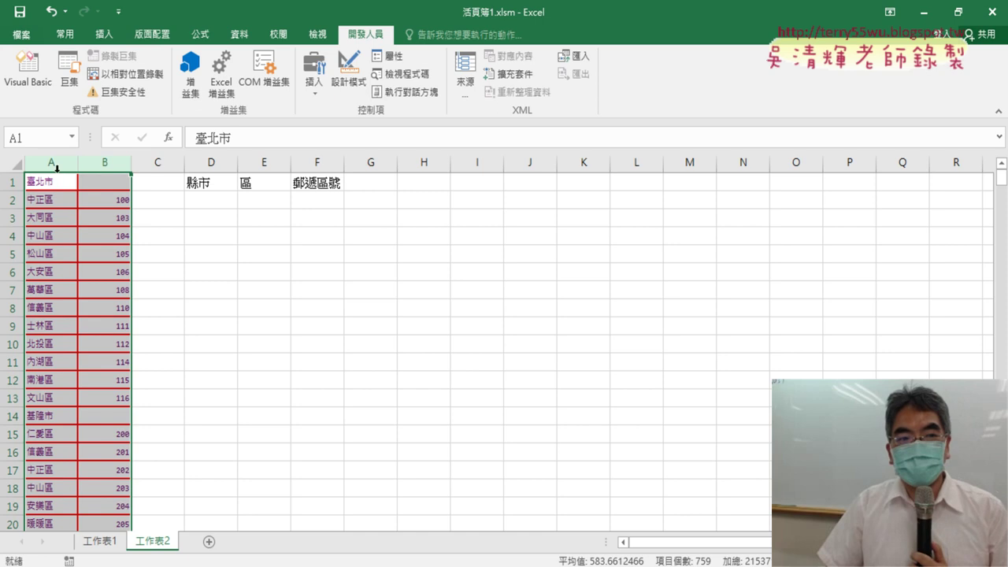
mouse_move(218, 207)
left_mouse_down()
mouse_move(335, 210)
mouse_move(333, 200)
left_mouse_up()
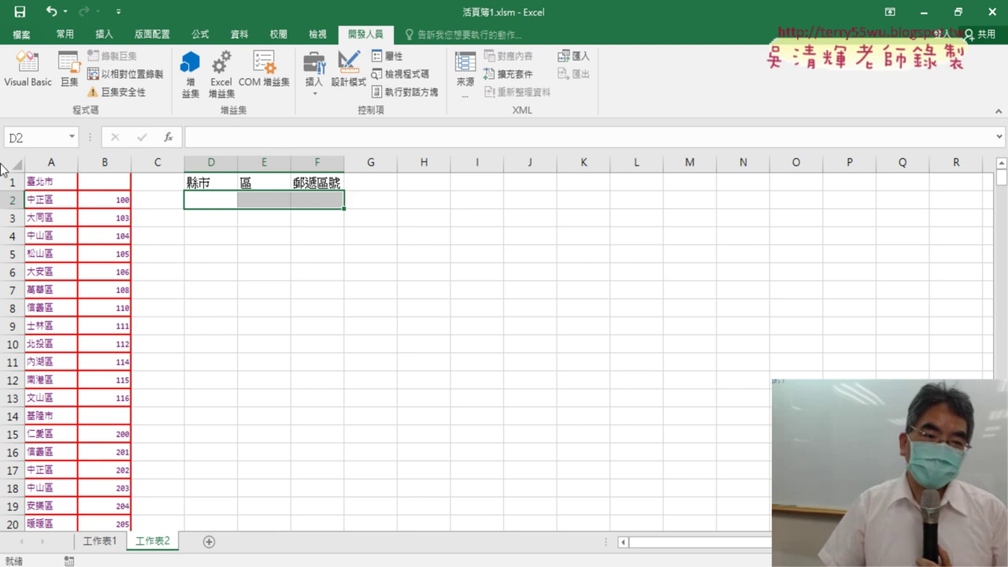
left_click(45, 180)
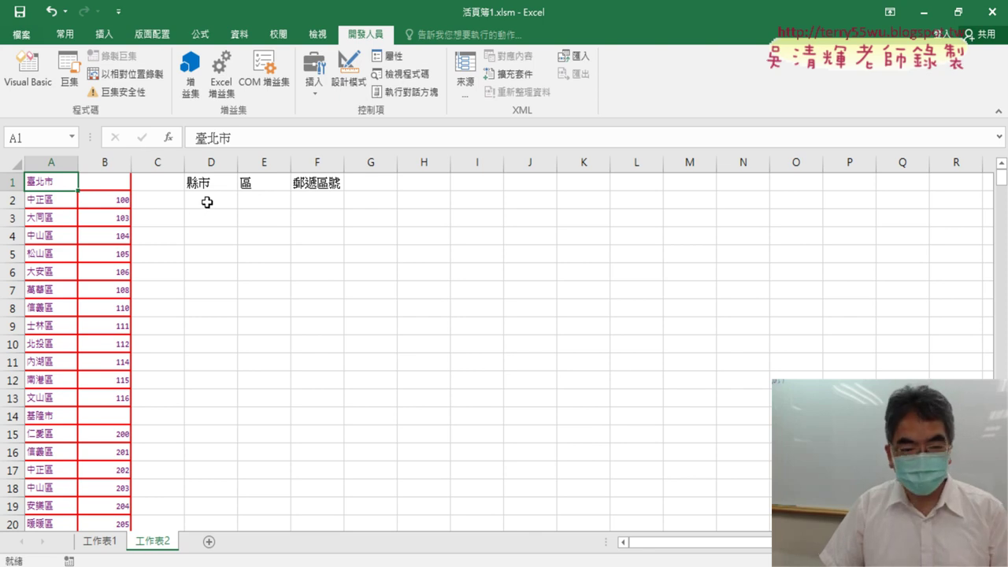
key("ctrl+c")
left_click(207, 202)
key("ctrl+v")
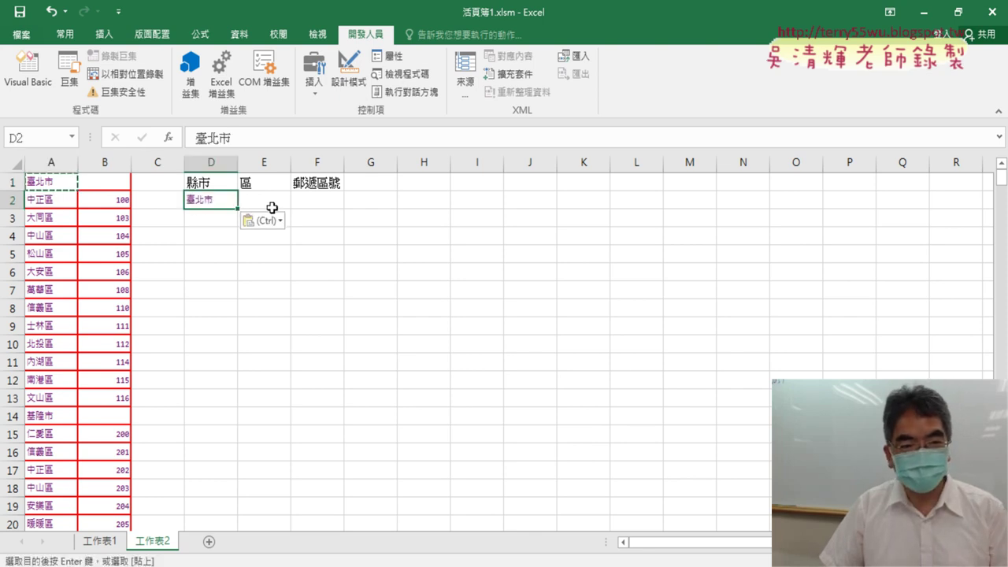
Copy Taipei's districts and codes into E2:F13 and fill 臺北市 down to D13
mouse_move(57, 201)
left_mouse_down()
mouse_move(108, 408)
mouse_move(108, 397)
left_mouse_up()
key("ctrl+c")
left_click(271, 200)
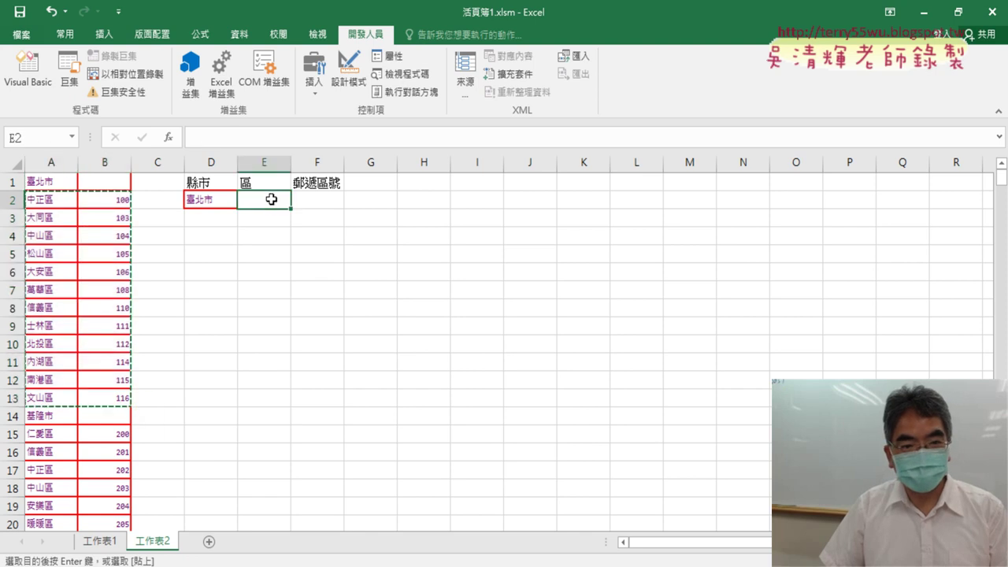
key("ctrl+v")
left_click(199, 200)
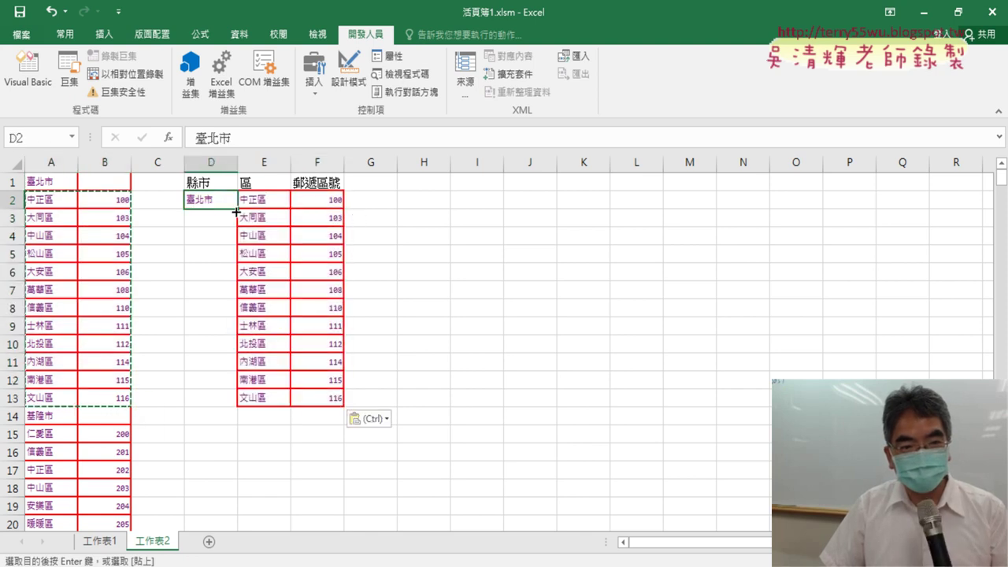
left_click_drag(236, 209, 236, 405)
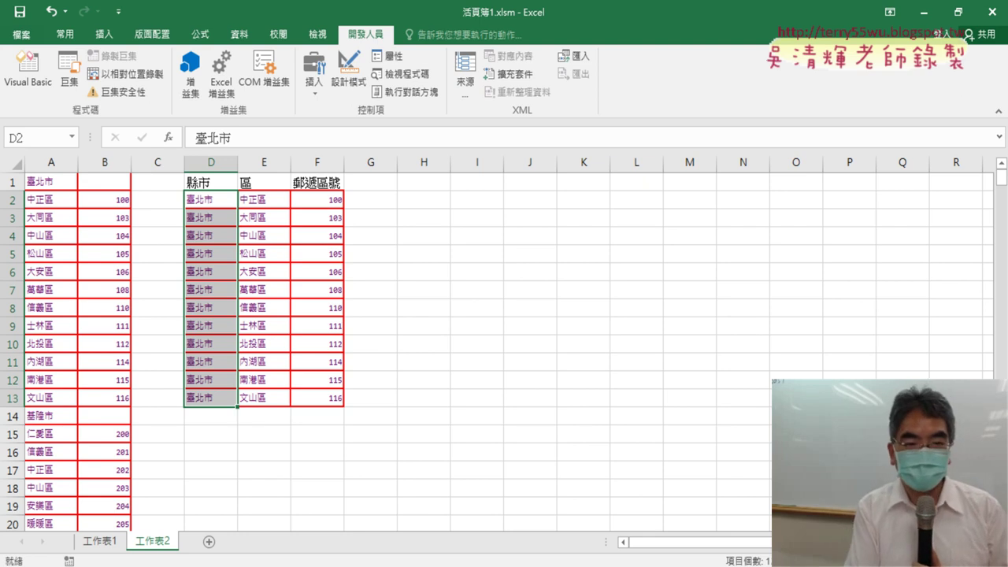
Undo the trial copy and switch to EVO Class Management
key("ctrl+z")
key("ctrl+z")
key("ctrl+z")
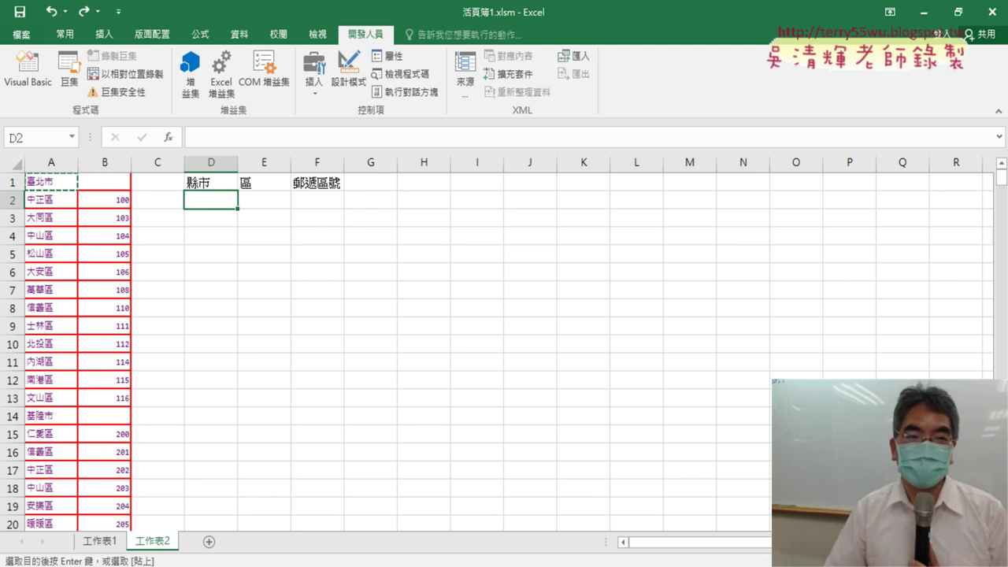
left_click(459, 270)
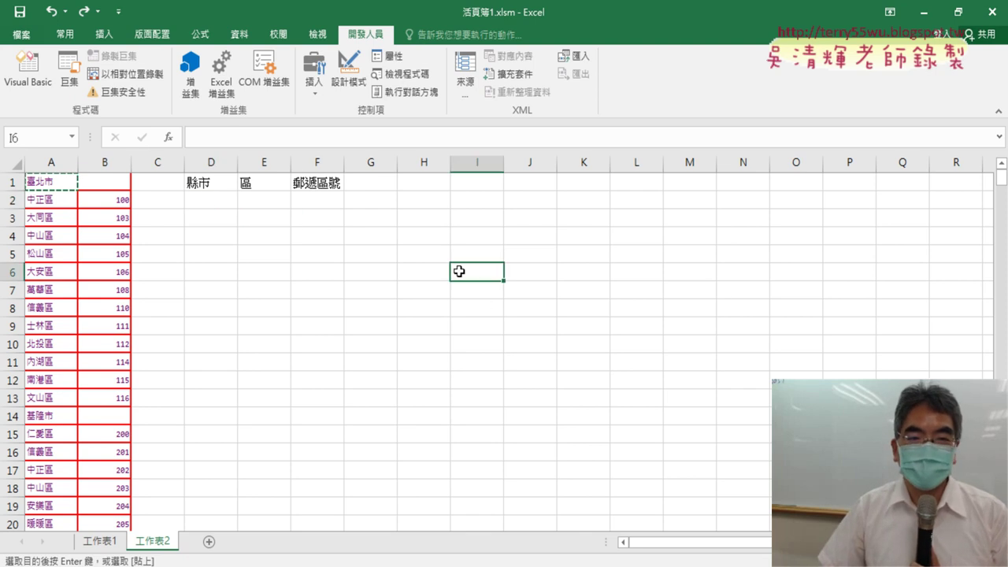
key("alt+Tab")
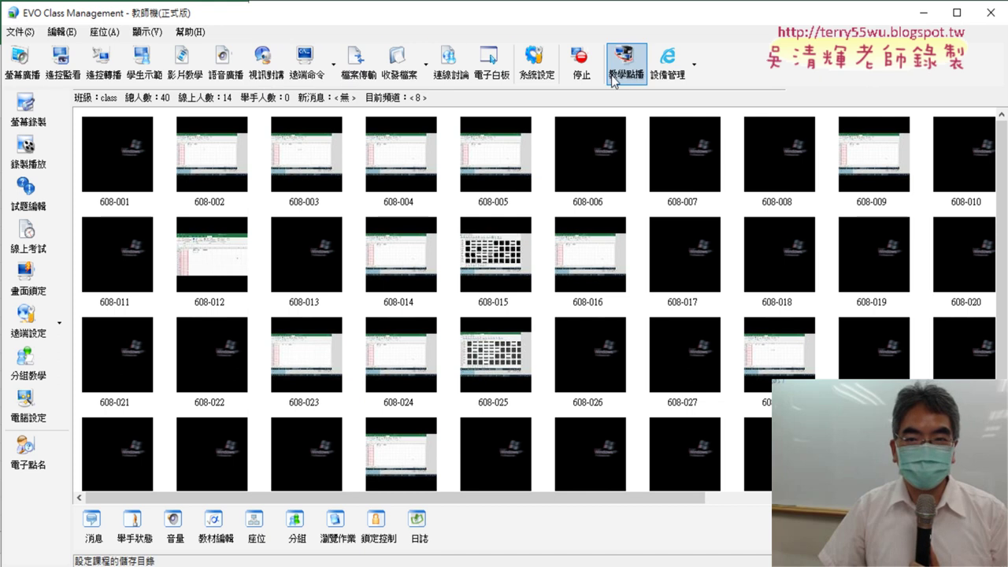
Stop the class broadcast and minimize EVO Class Management
left_click(580, 63)
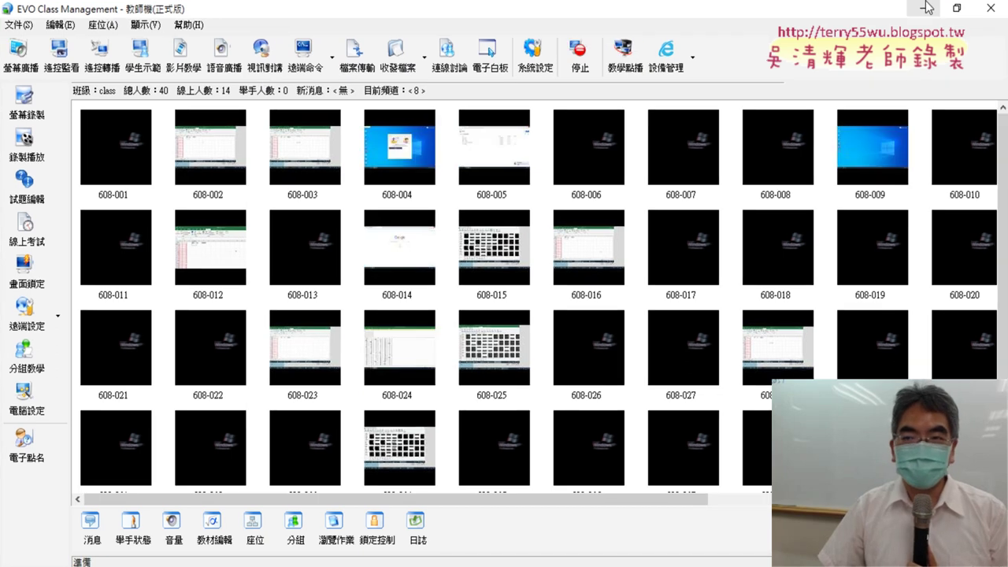
left_click(925, 9)
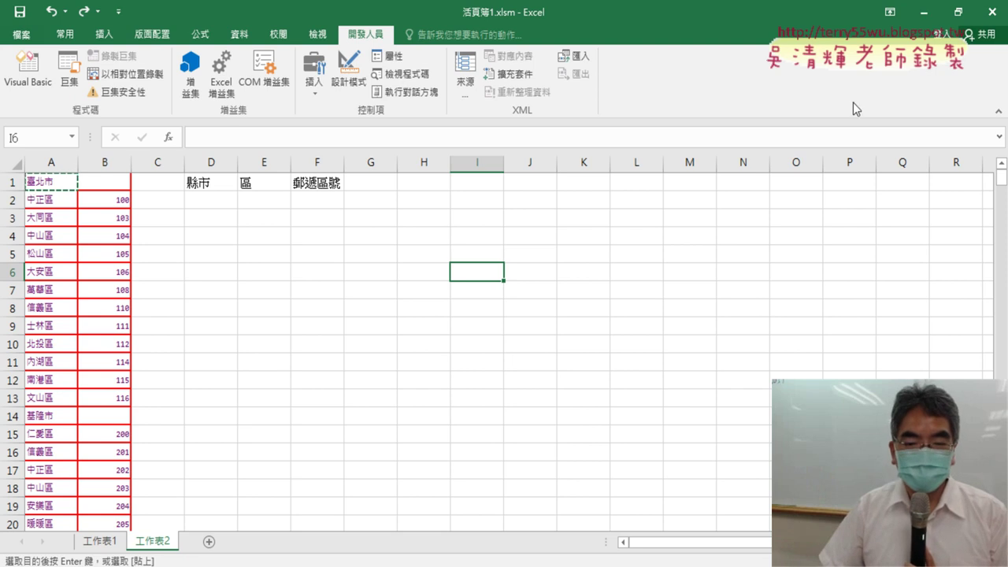
key("alt+Tab")
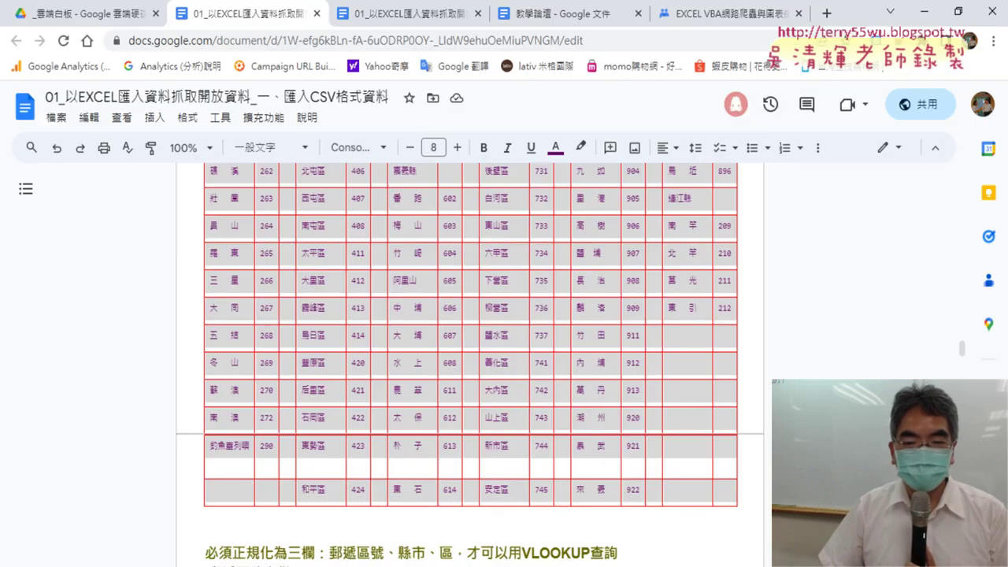
scroll(472, 362, "up", 3)
scroll(473, 362, "up", 3)
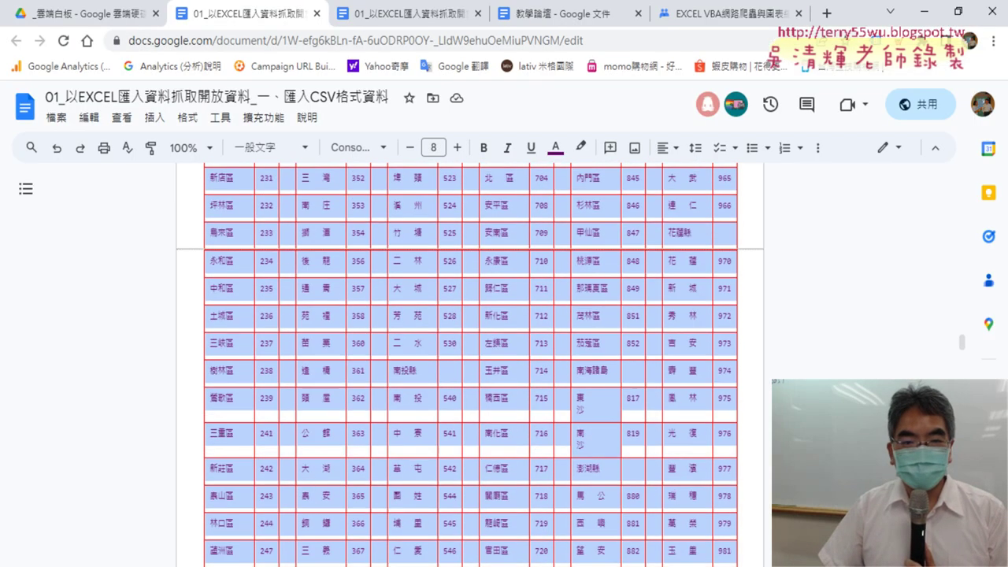
scroll(473, 362, "up", 3)
scroll(472, 362, "up", 3)
scroll(473, 362, "up", 1)
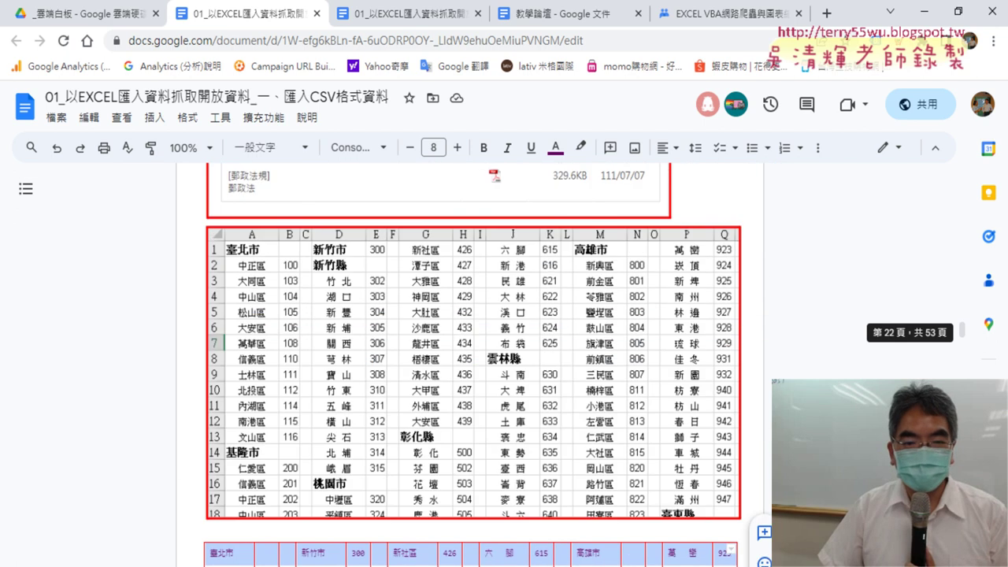
scroll(955, 350, "down", 3)
scroll(955, 351, "down", 3)
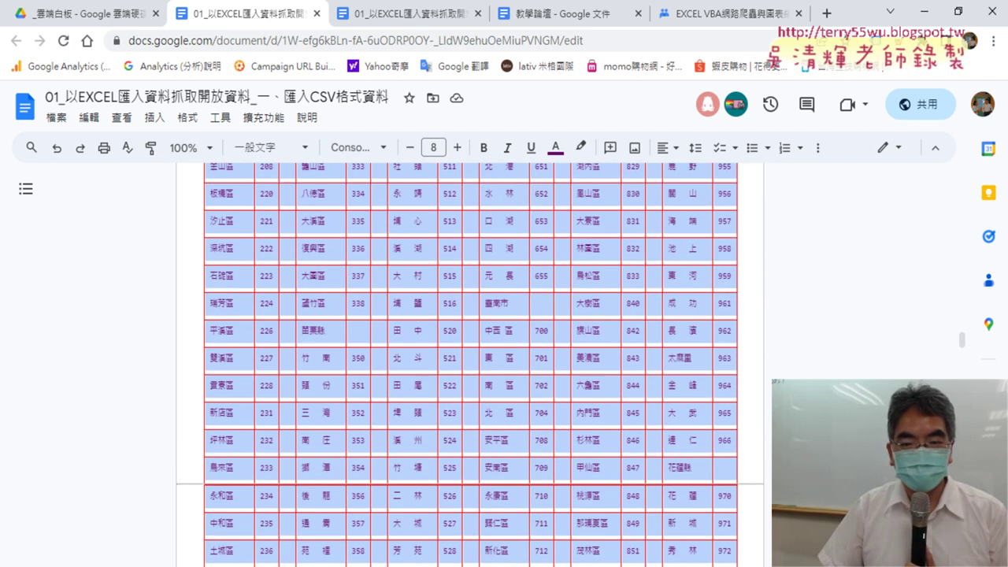
scroll(955, 351, "down", 3)
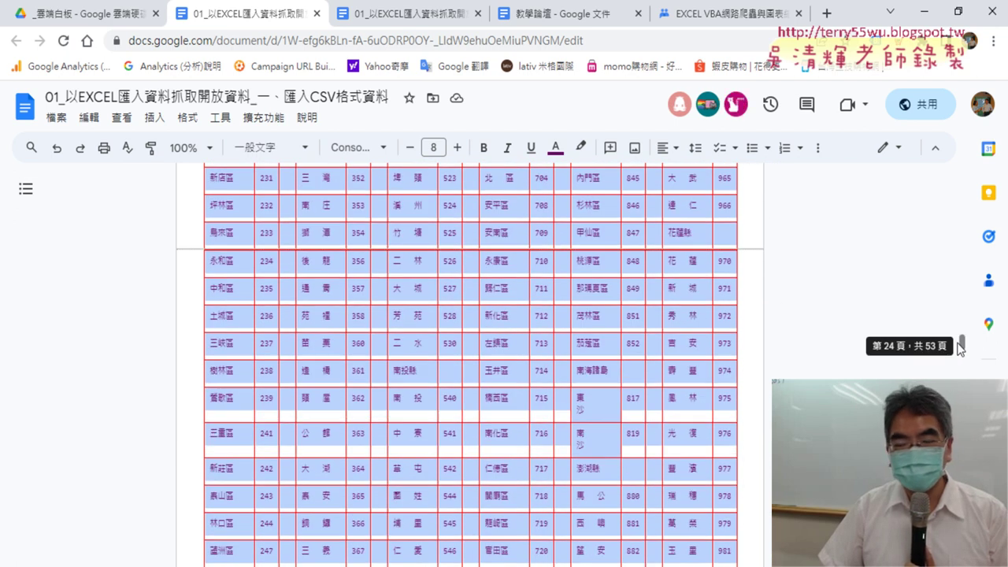